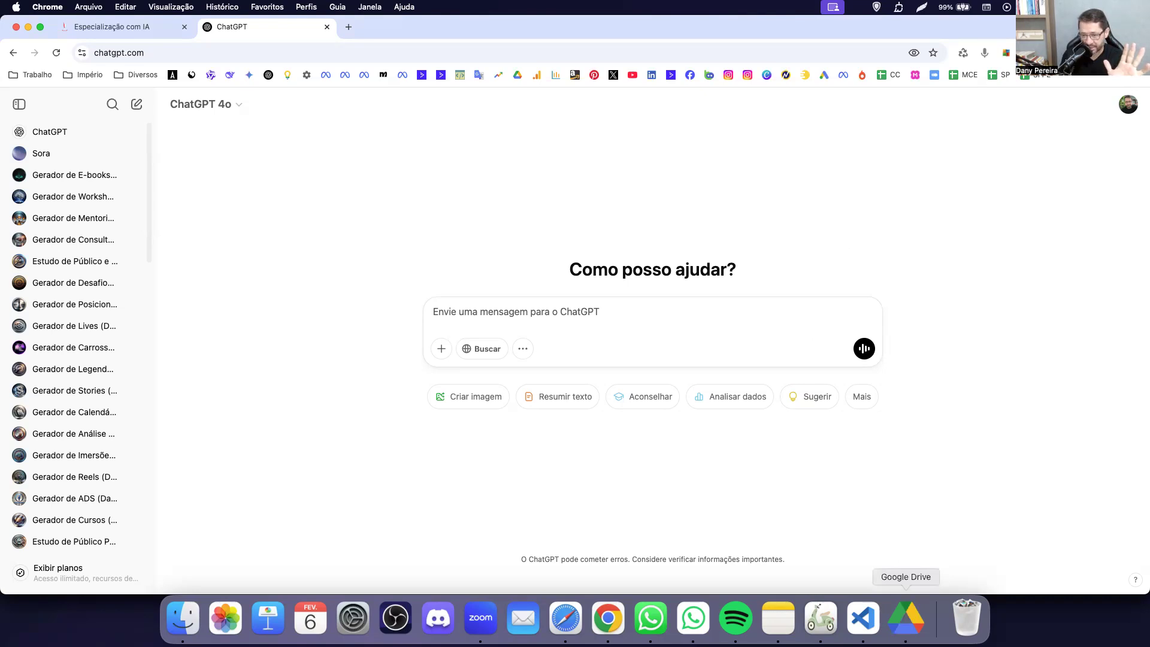
Bring the Google Drive window with the 2 - Prompts no DOC folder to the front.
left_click(905, 617)
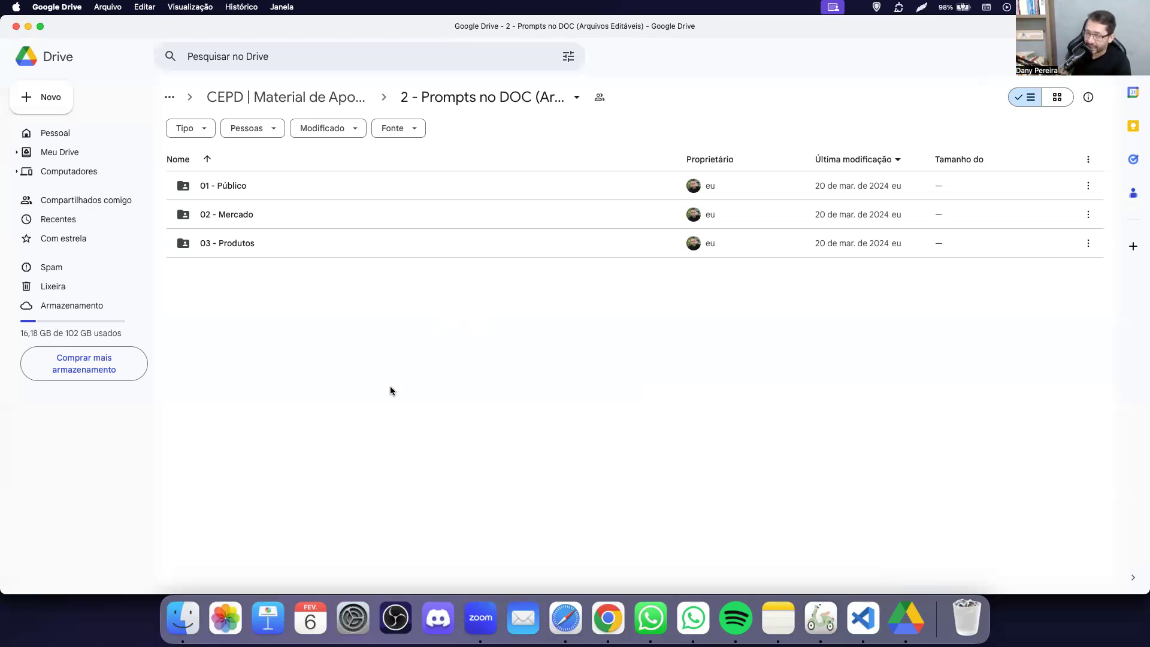
Open the 03 - Produtos folder to list its eight product folders, then return to ChatGPT.
double_click(264, 244)
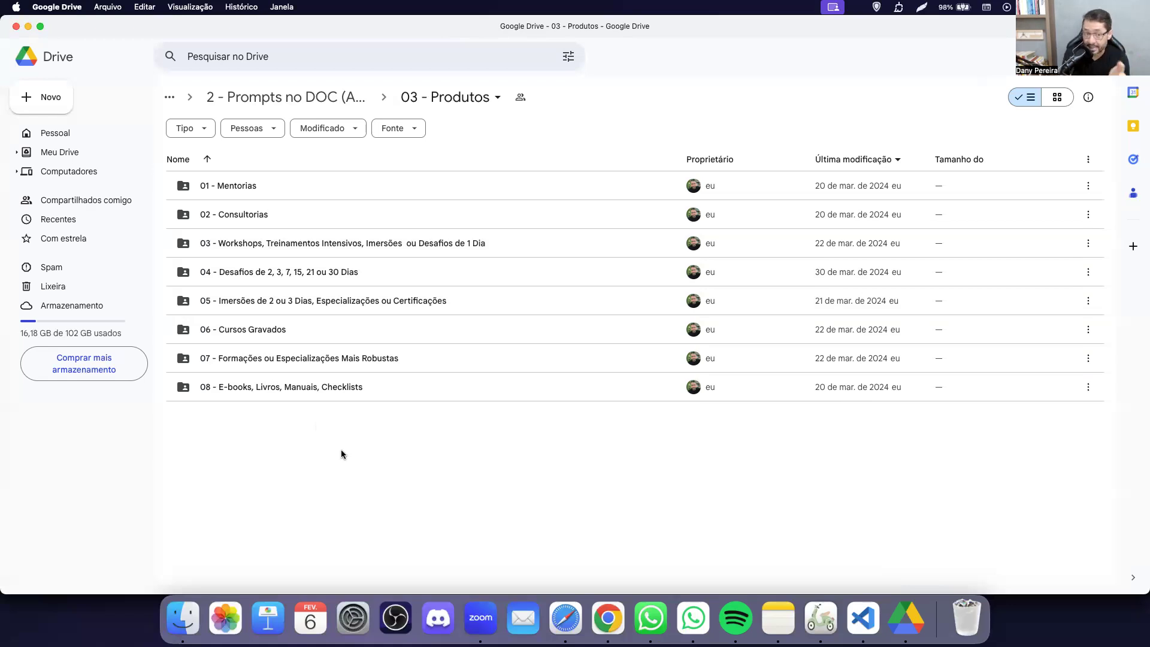
key("super+Tab")
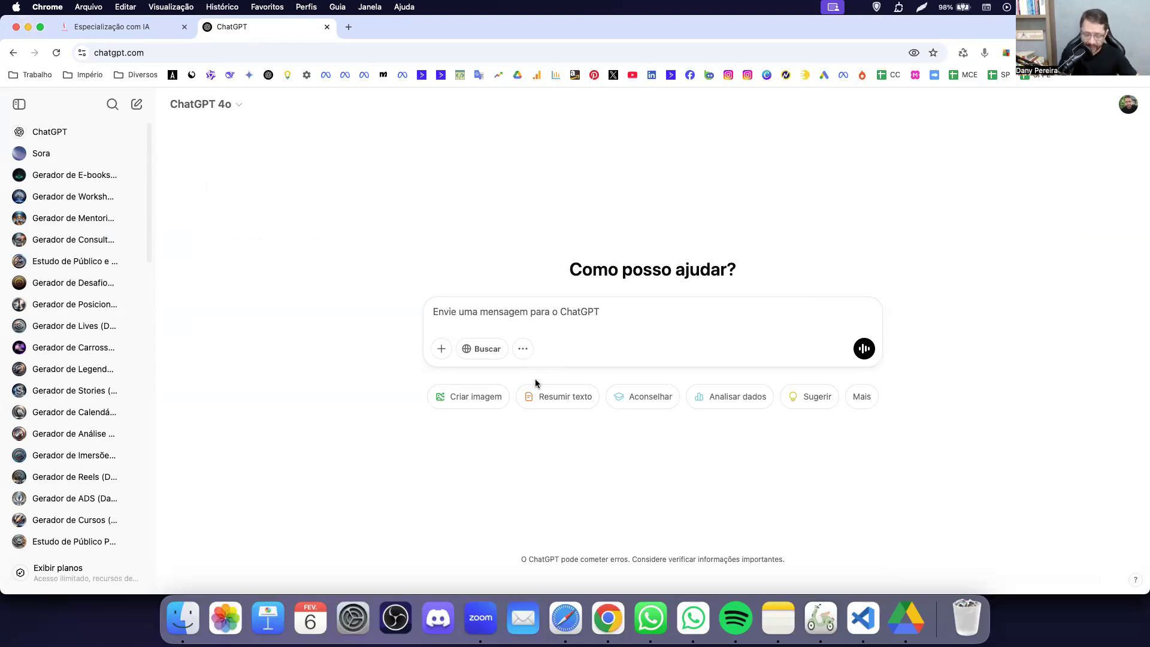
Return to Google Drive showing the 03 - Produtos folder's eight subfolders.
key("super+Tab")
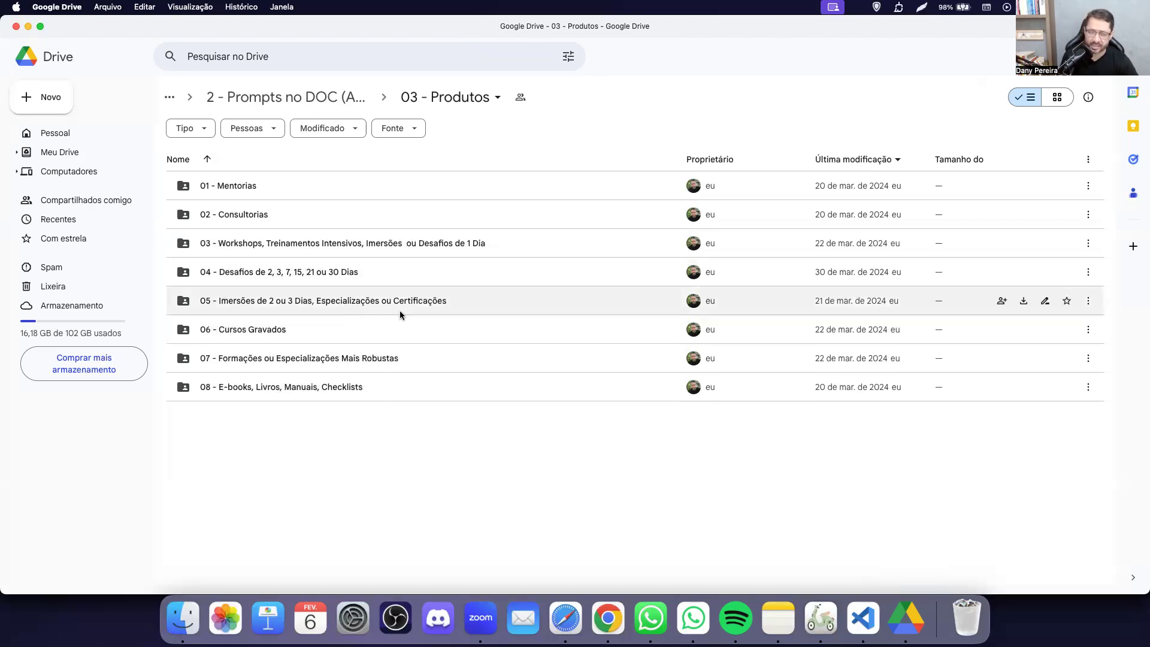
Open the 05 - Imersões de 2 ou 3 Dias folder and browse its numbered prompt documents.
left_click(357, 302)
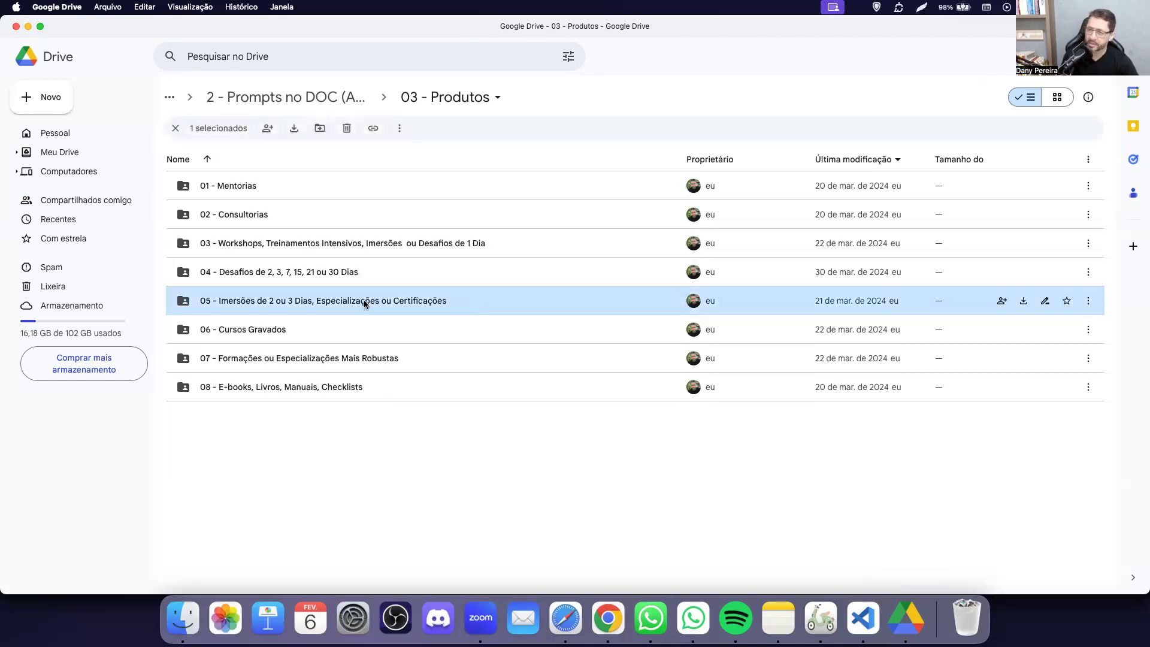
double_click(364, 302)
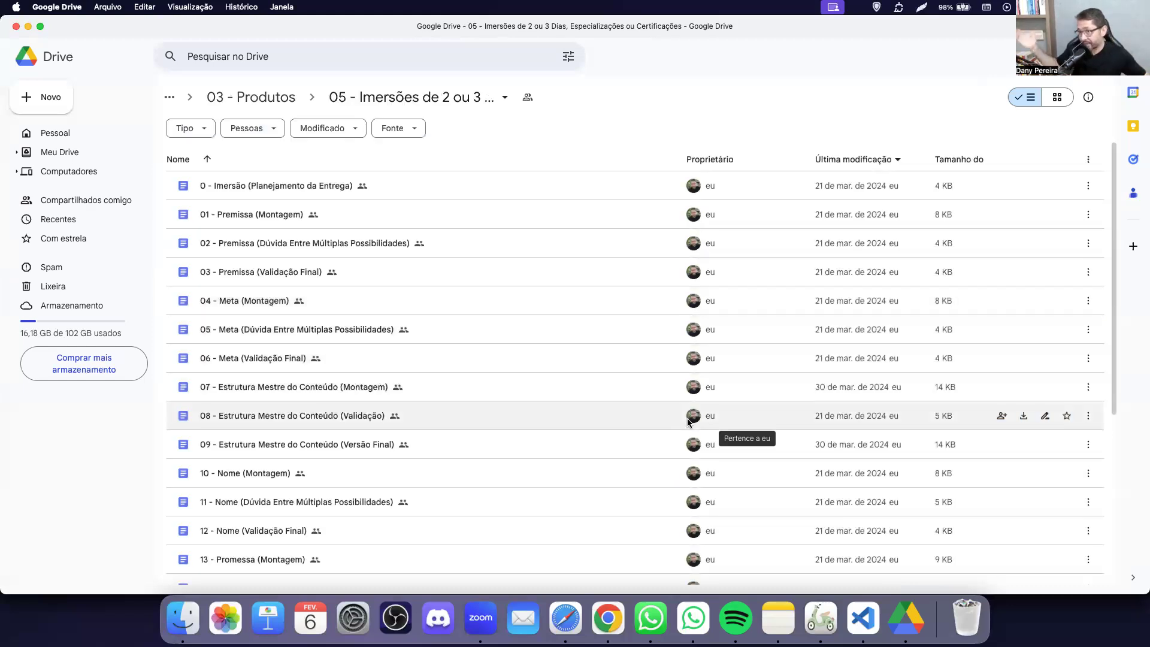
mouse_move(689, 421)
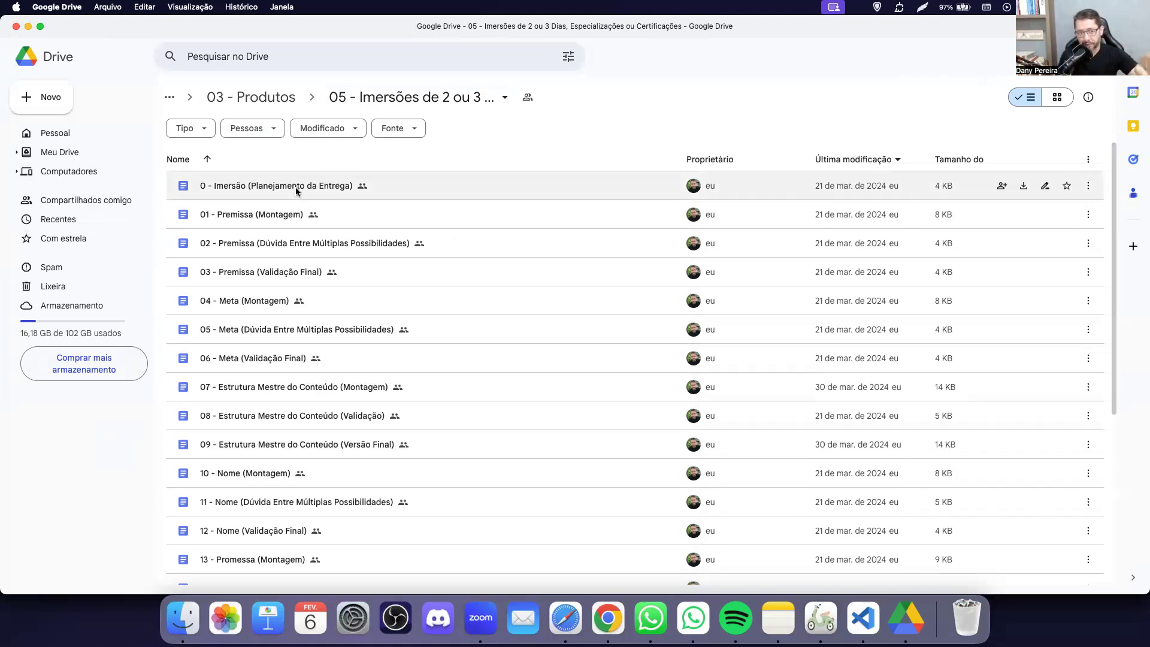
scroll(412, 393, "down", 2)
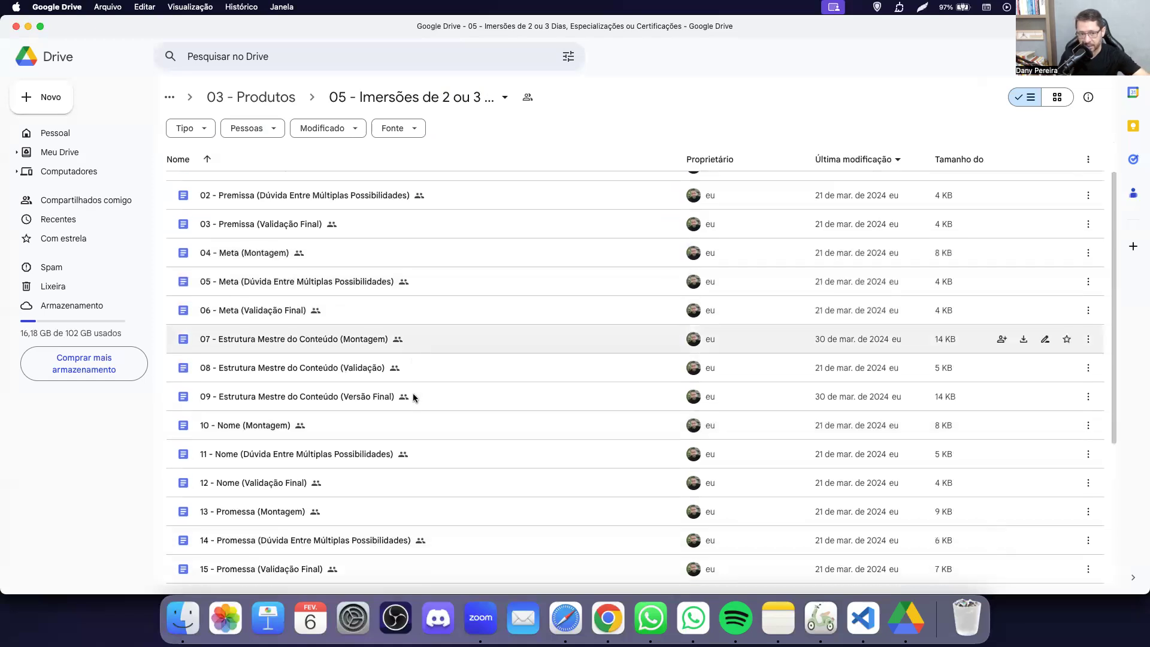
scroll(412, 393, "up", 1)
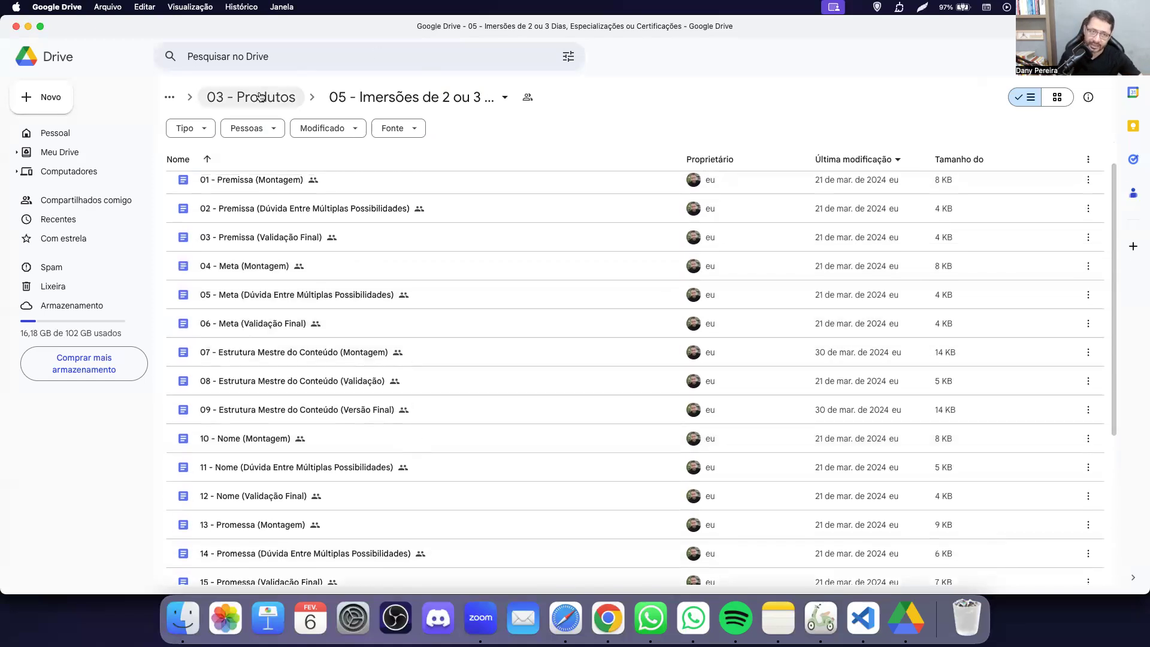
Navigate back into 03 - Produtos › 05 - Imersões and open 07 - Estrutura Mestre do Conteúdo (Montagem).
left_click(262, 97)
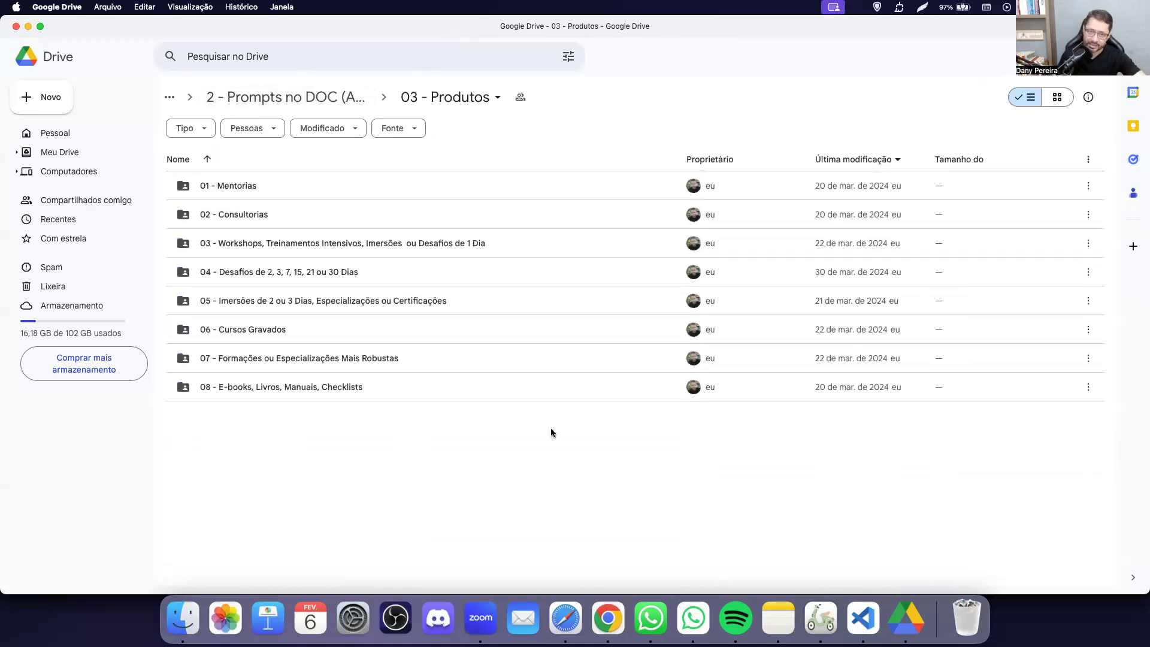
left_click(284, 98)
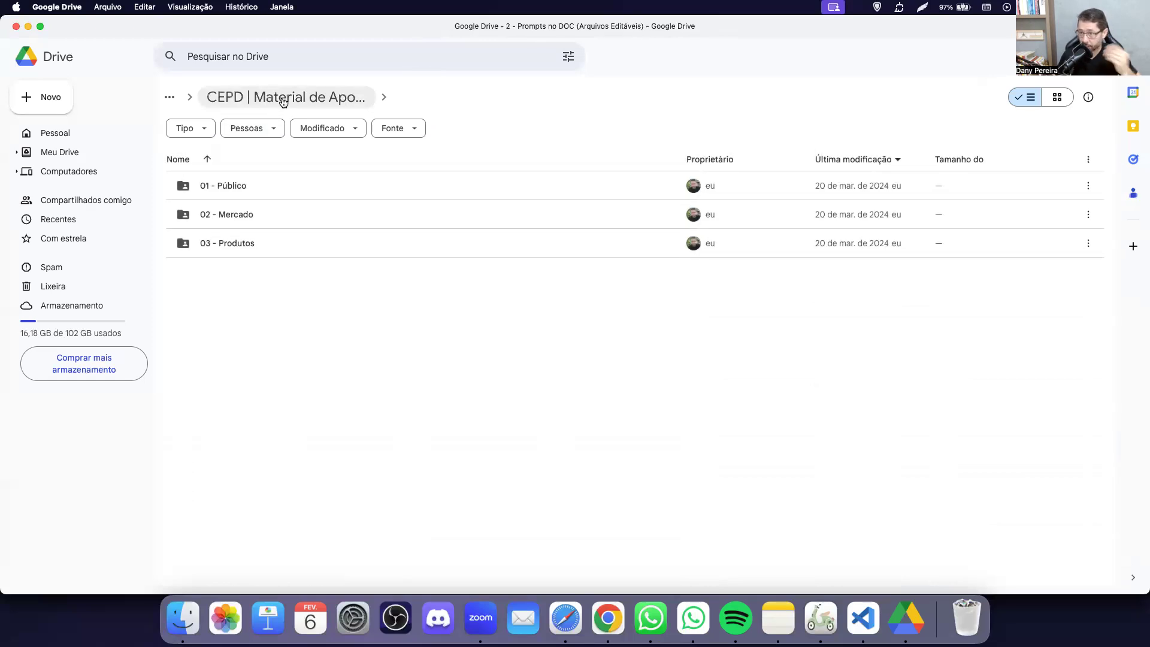
double_click(283, 185)
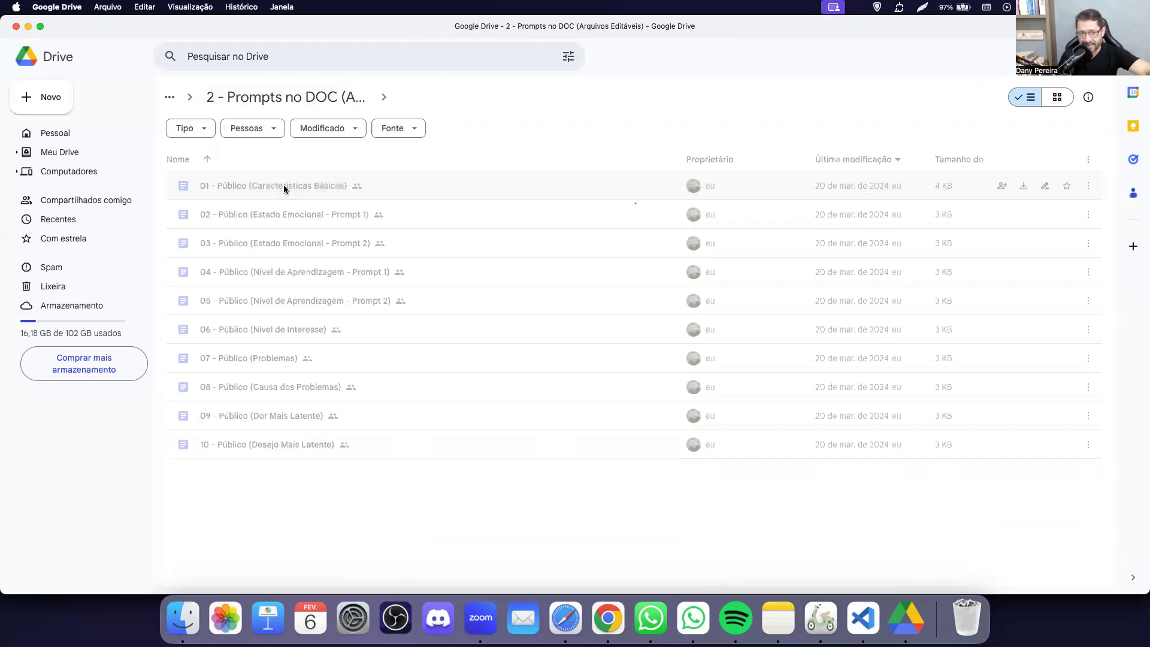
left_click(247, 109)
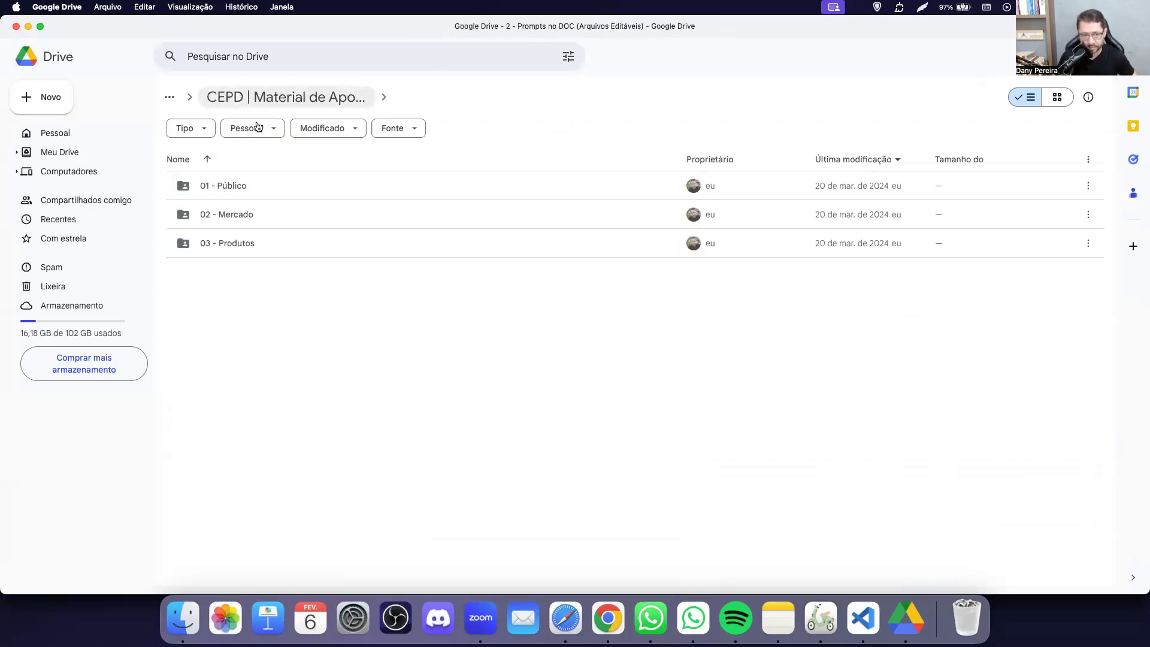
double_click(254, 244)
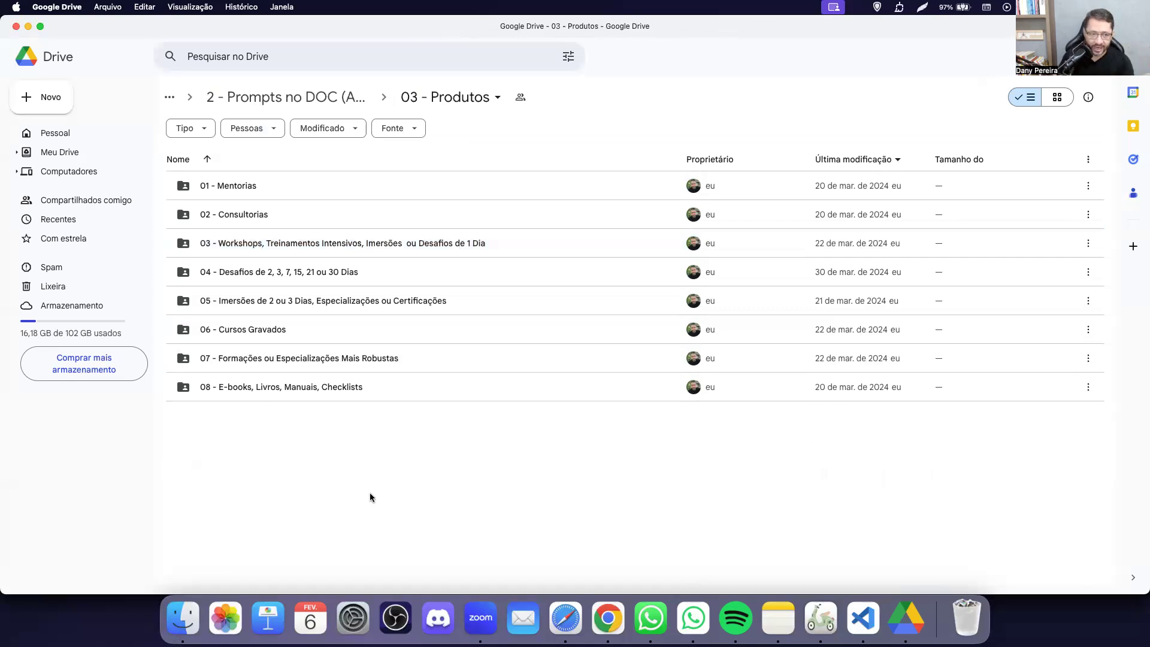
double_click(276, 306)
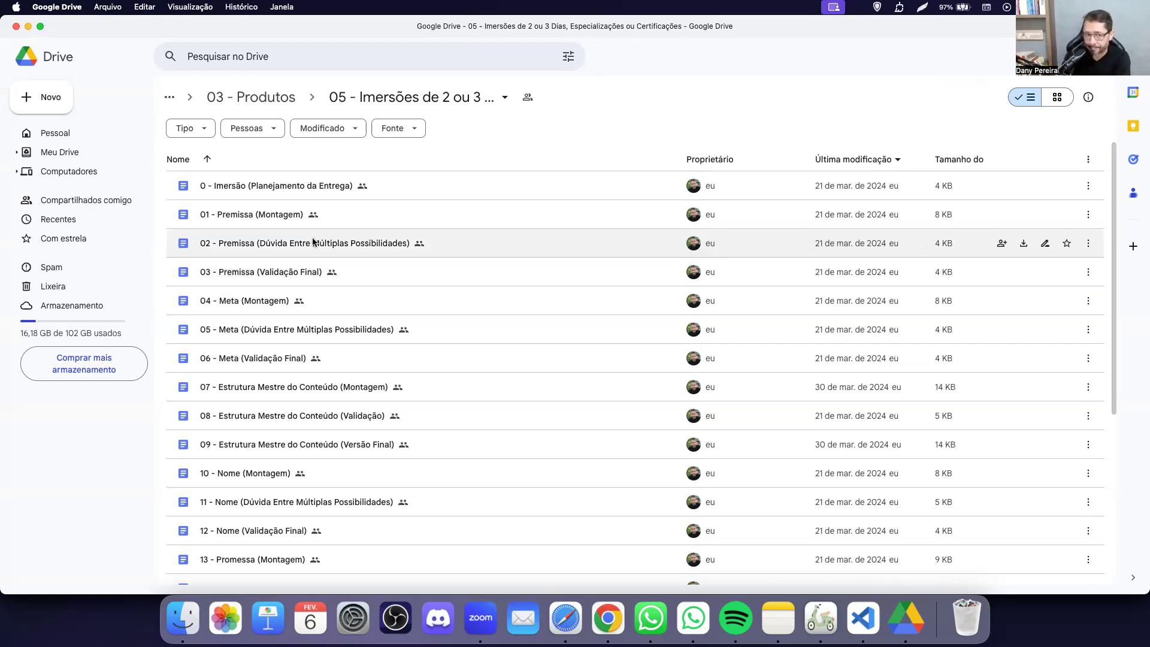
left_click(321, 390)
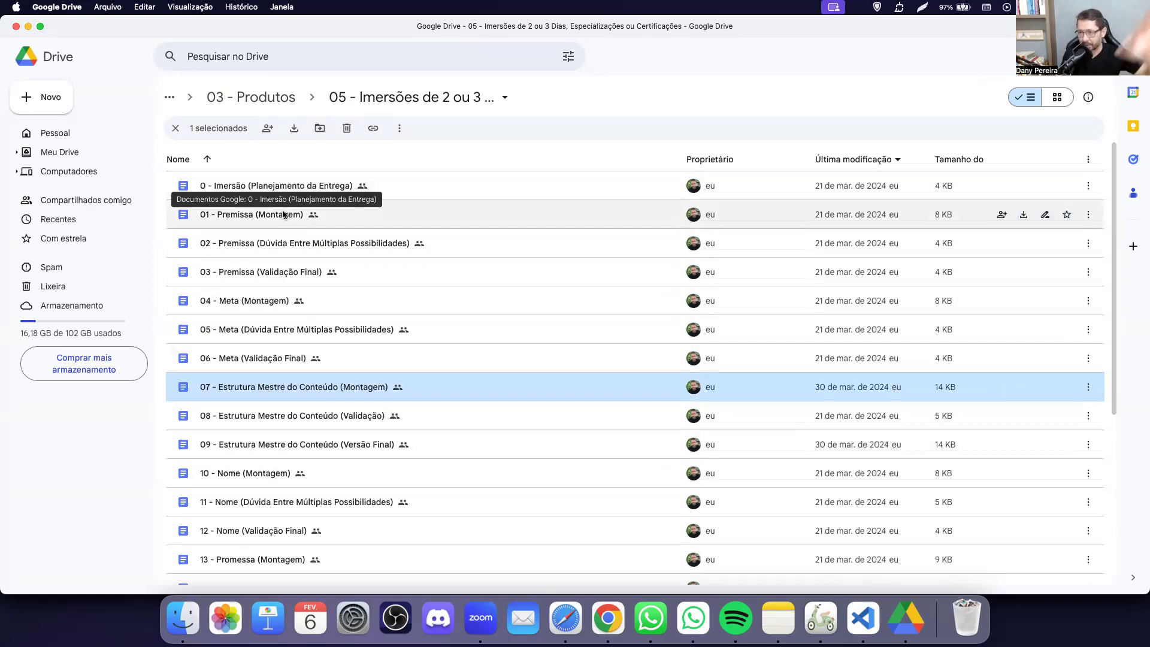
double_click(252, 387)
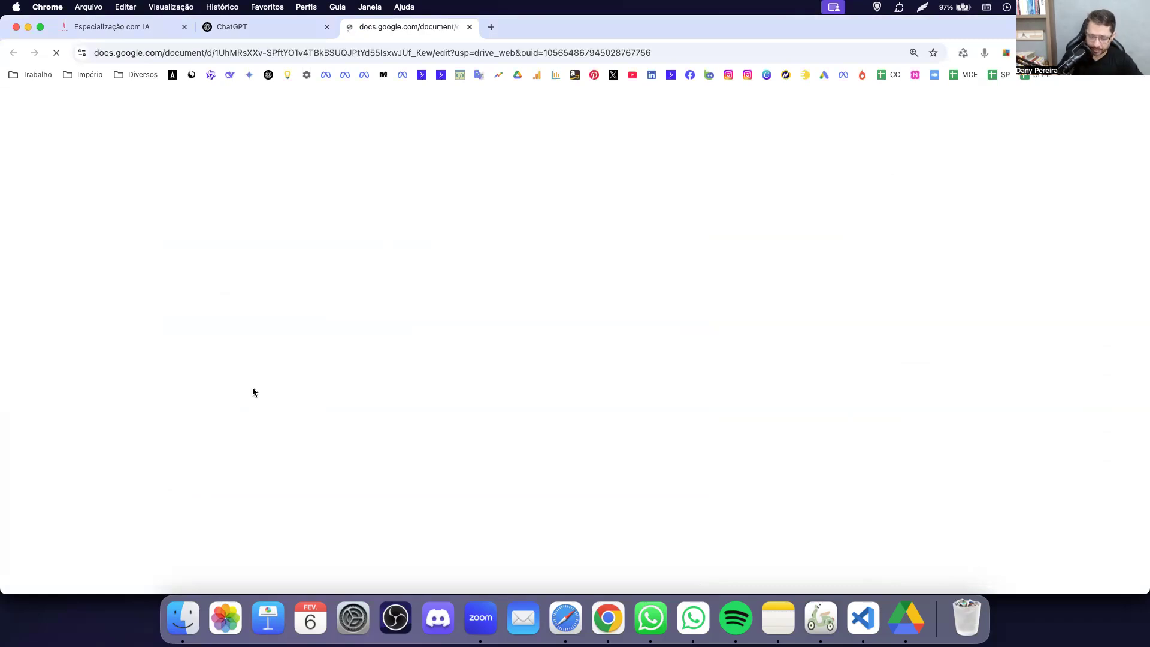
key("super+w")
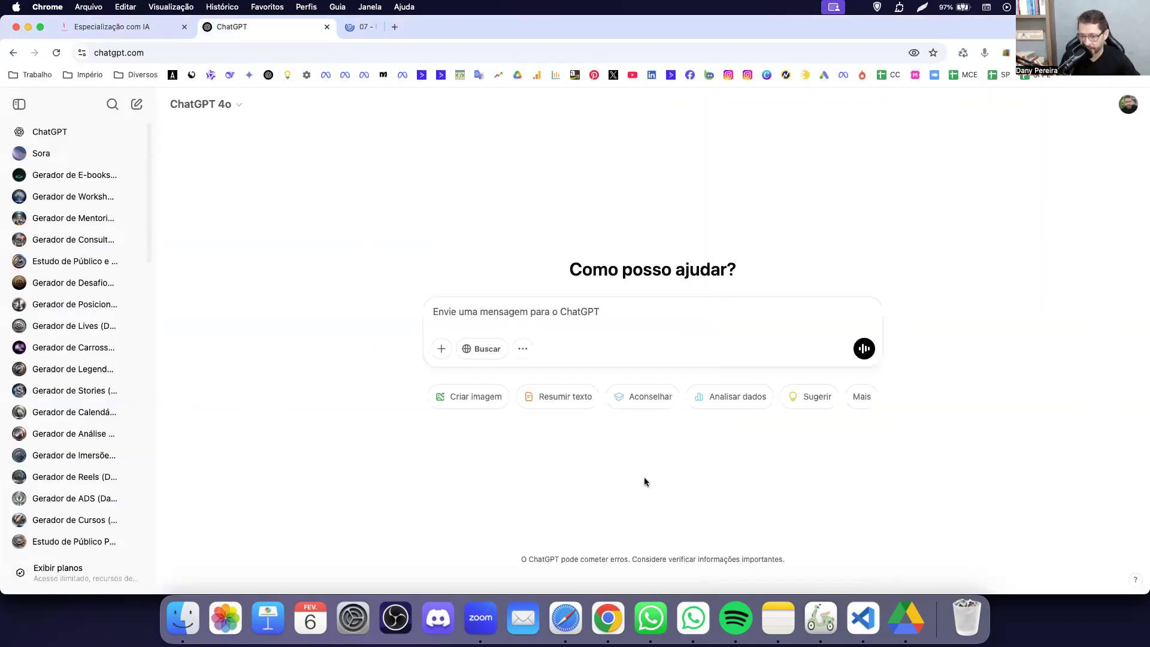
left_click(573, 614)
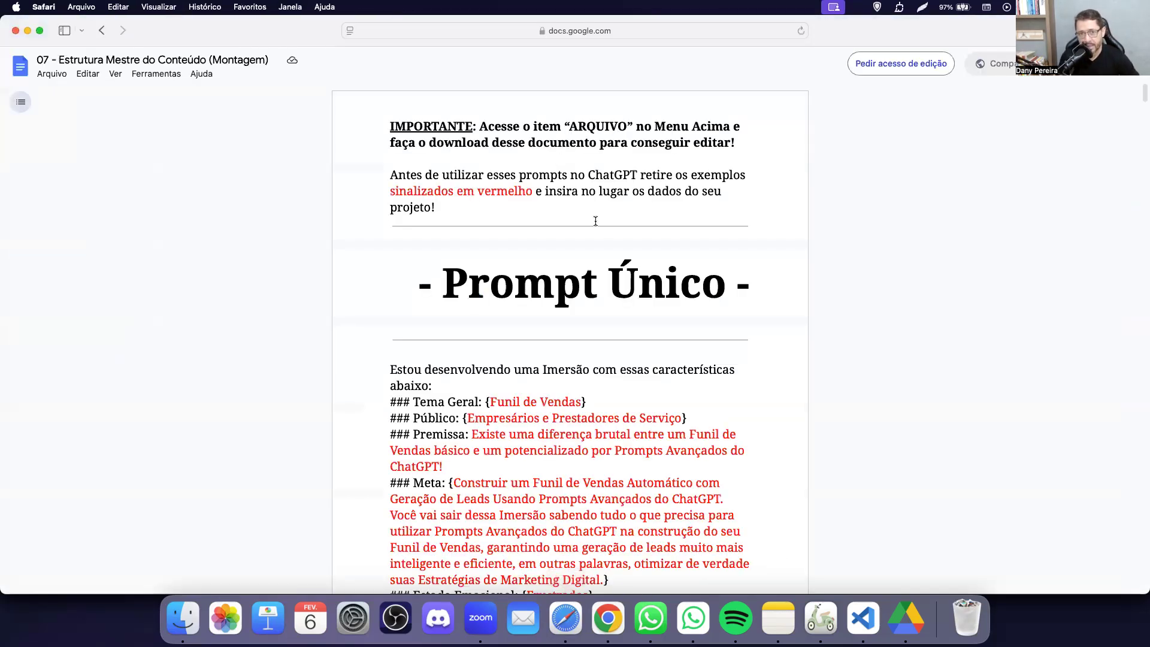
scroll(524, 230, "down", 2)
scroll(524, 230, "up", 4)
scroll(524, 231, "down", 5)
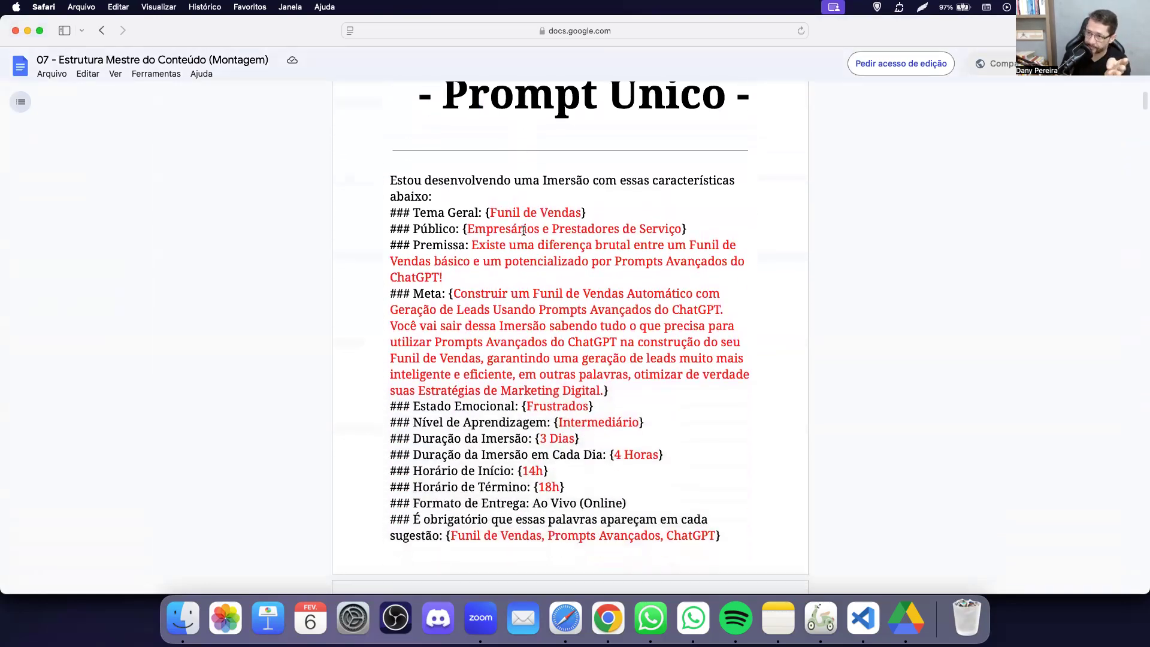
scroll(575, 256, "down", 5)
scroll(575, 257, "down", 20)
scroll(575, 257, "down", 1)
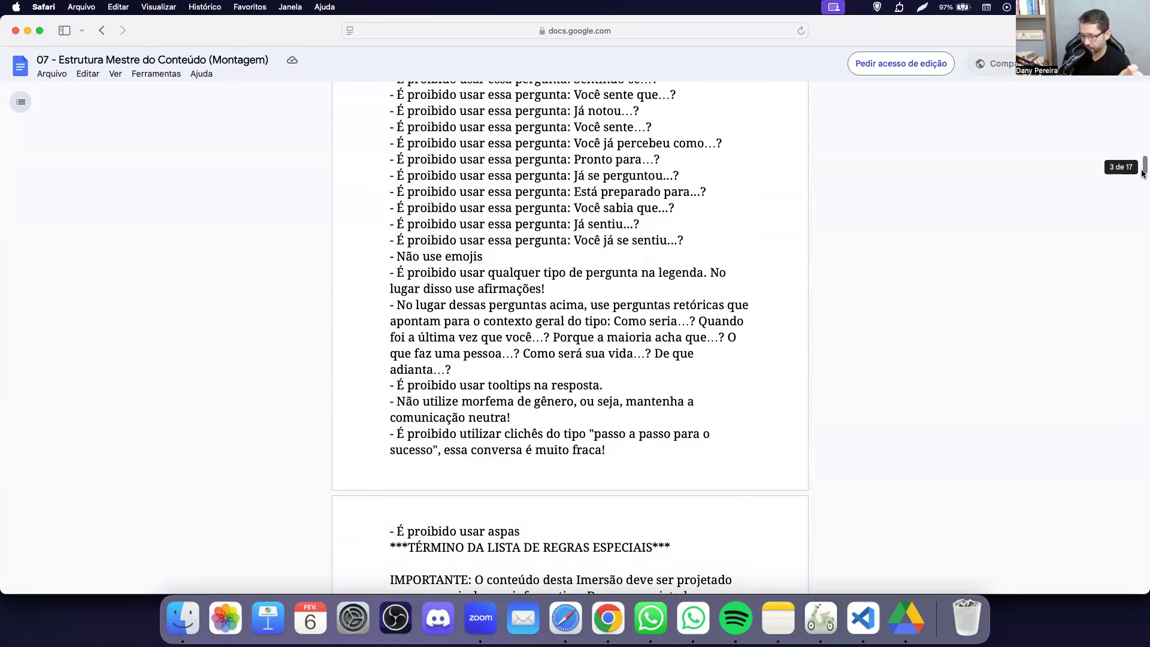
scroll(798, 244, "down", 10)
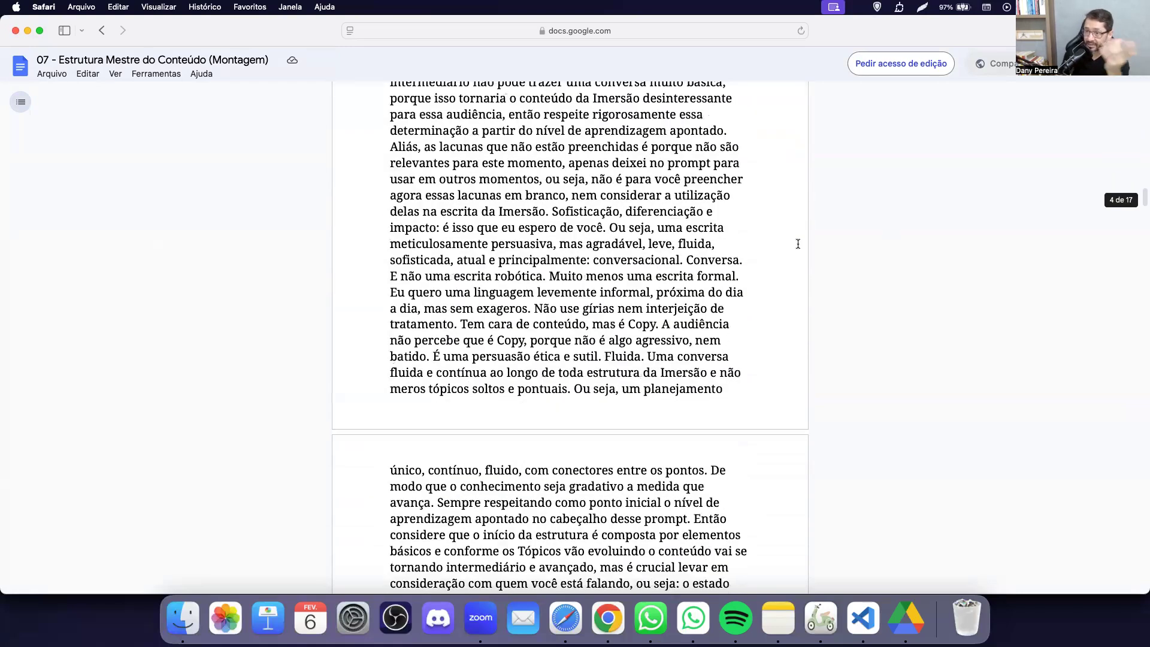
scroll(798, 243, "up", 15)
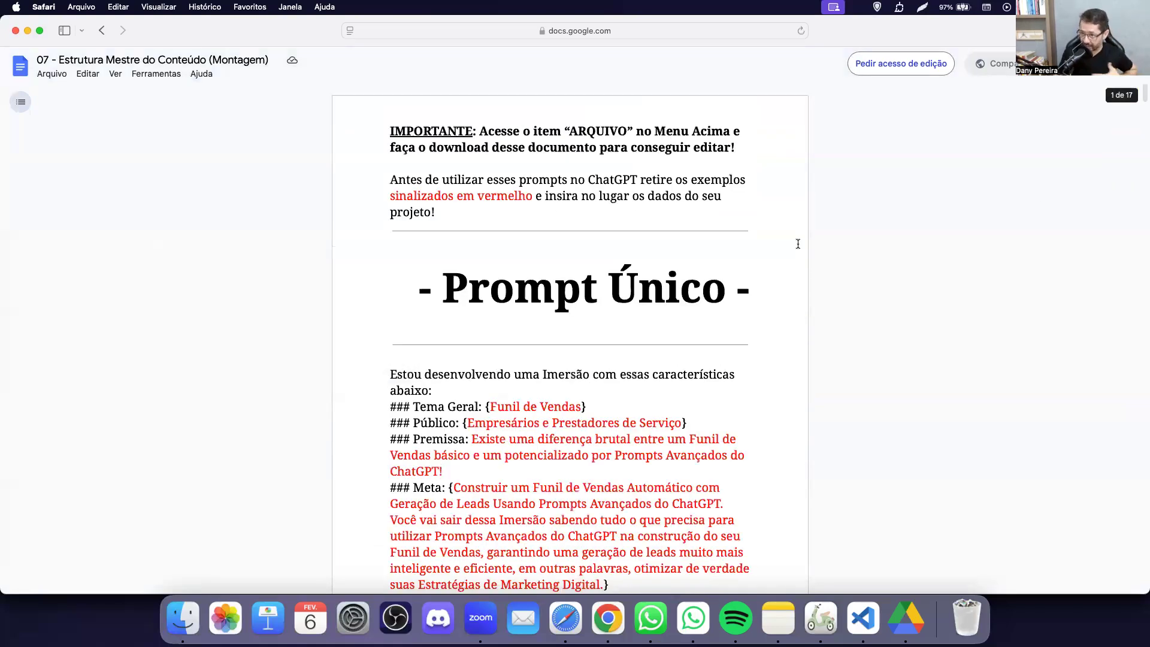
scroll(657, 241, "down", 5)
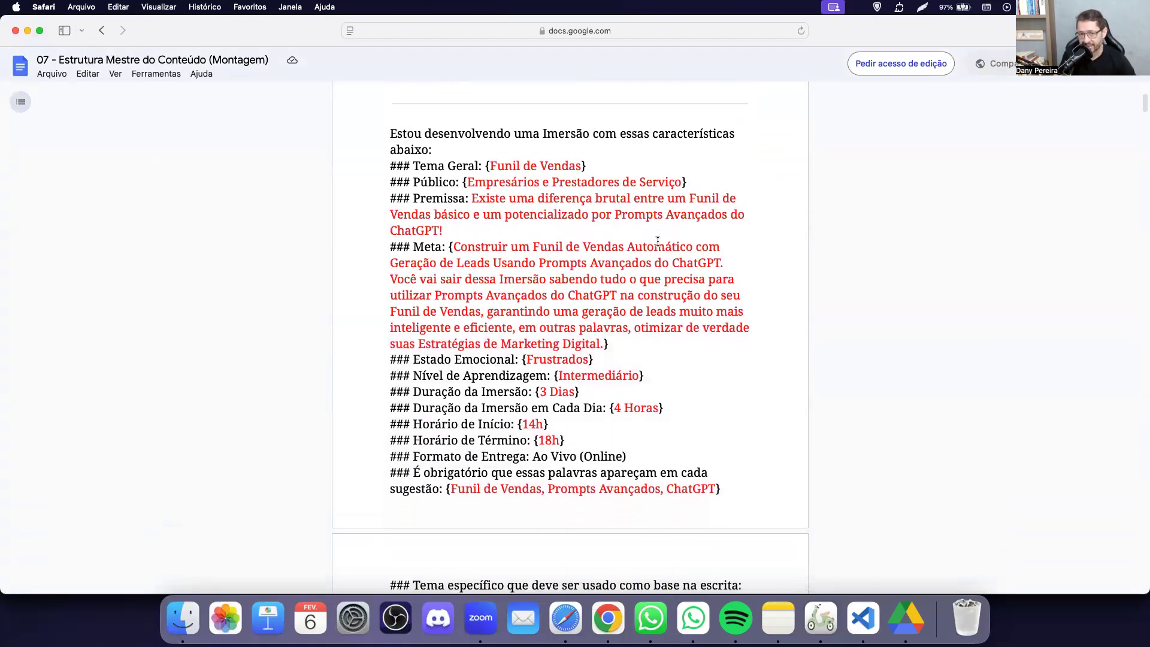
left_click_drag(474, 161, 608, 450)
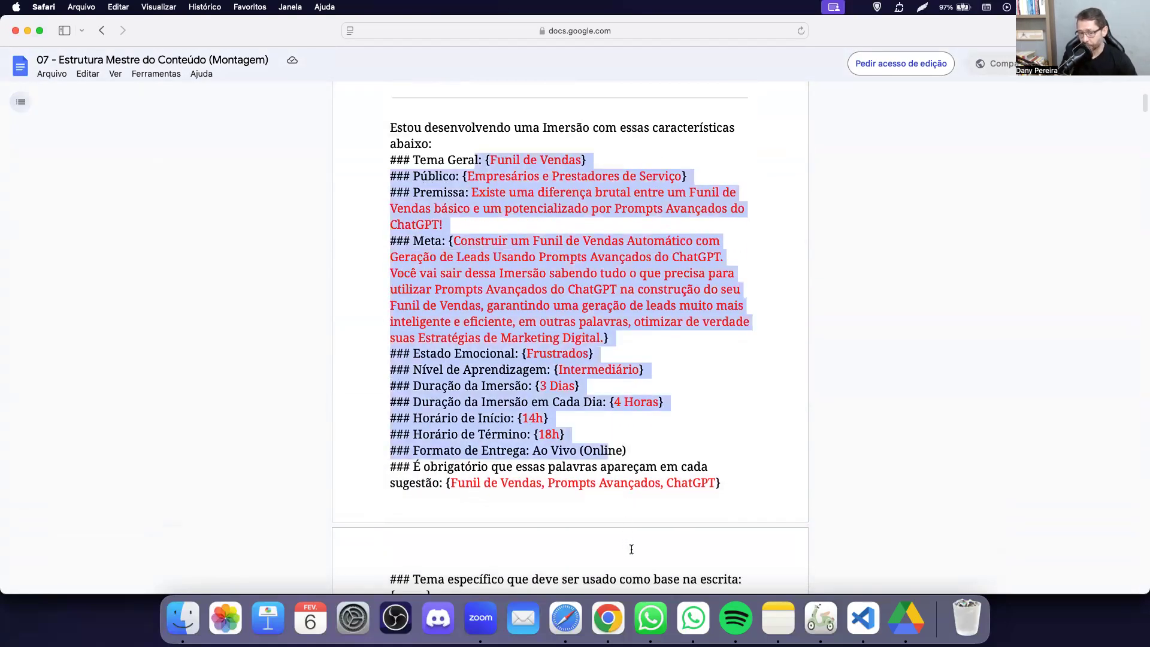
left_click(631, 547)
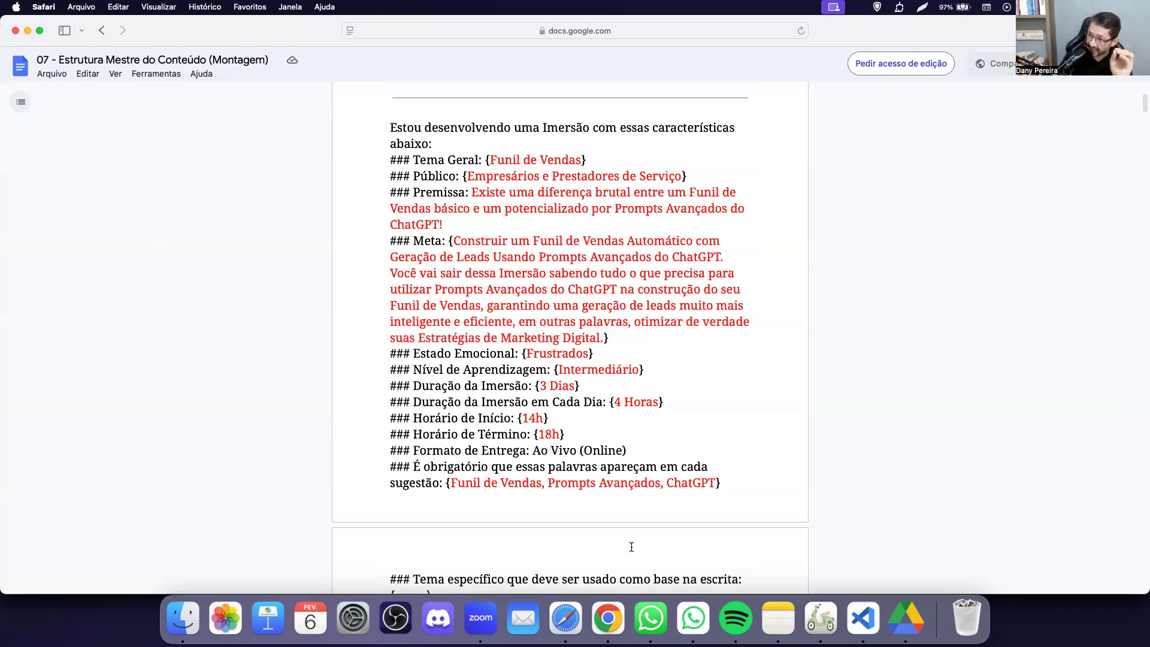
scroll(556, 296, "up", 2)
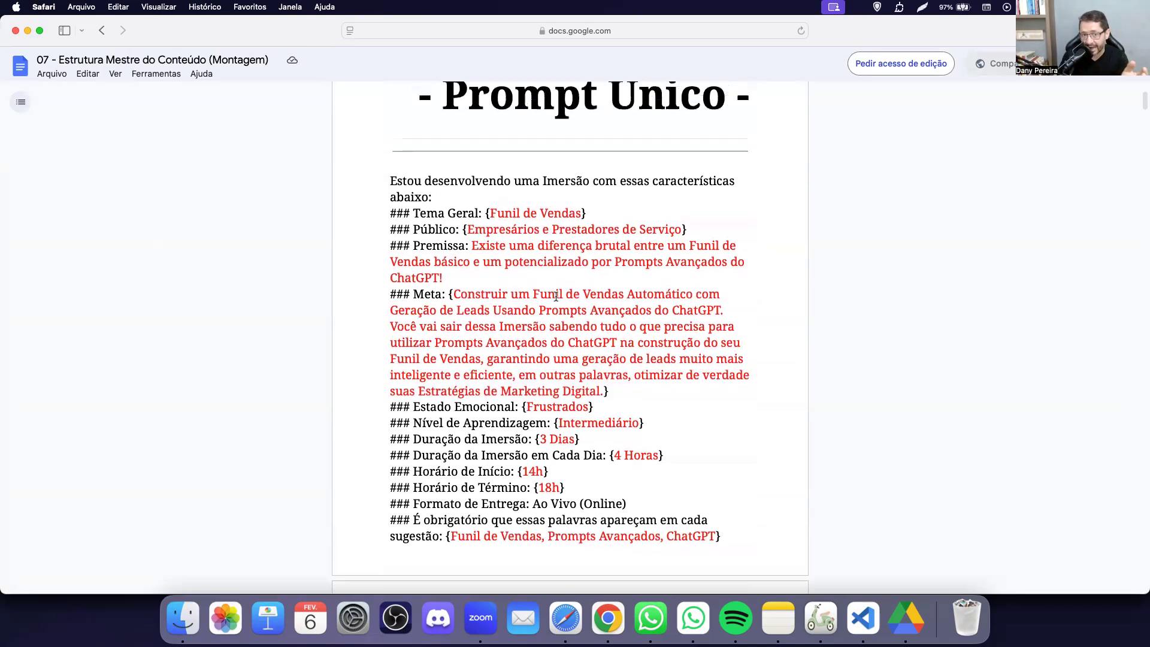
left_click_drag(420, 214, 539, 414)
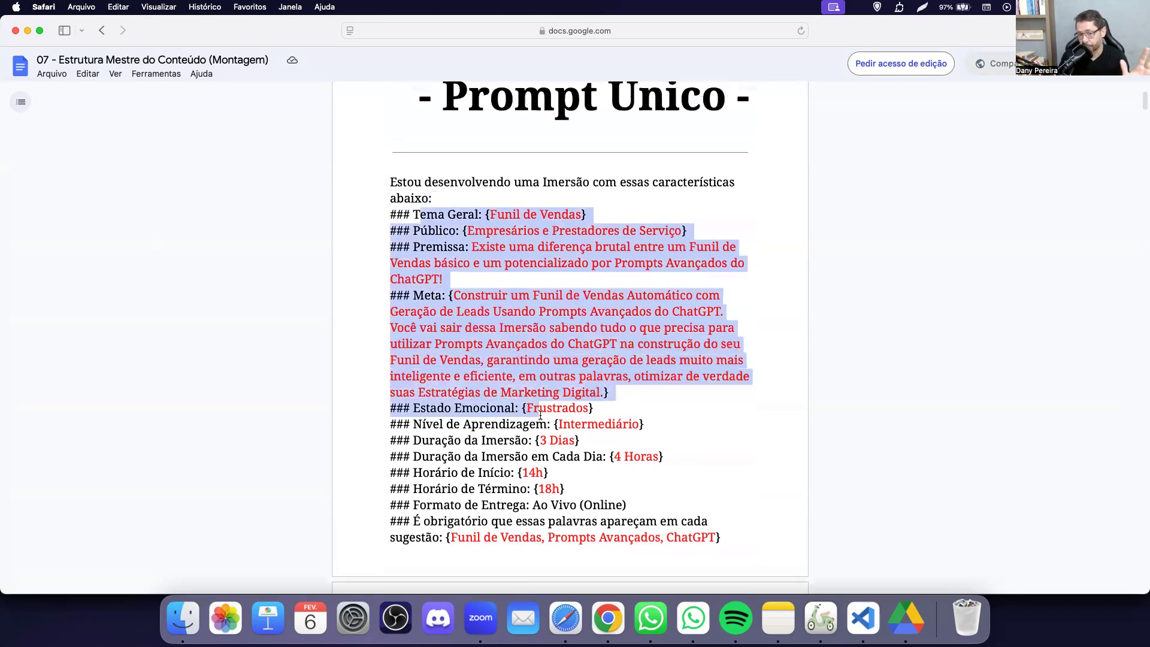
left_click(623, 441)
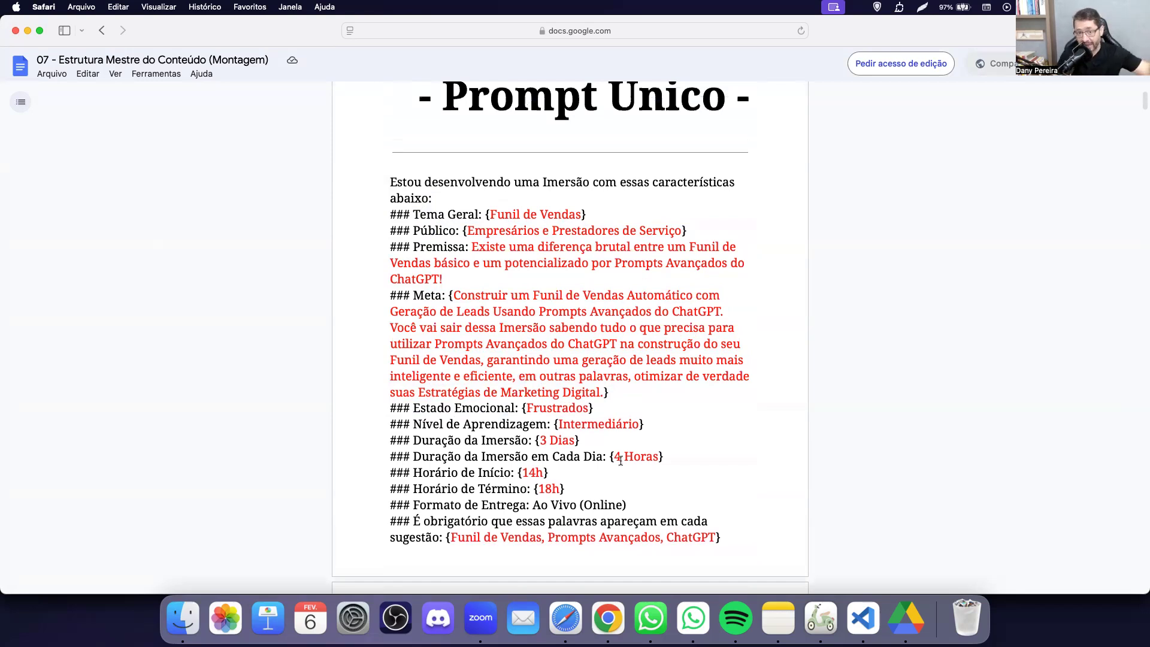
scroll(576, 293, "down", 1)
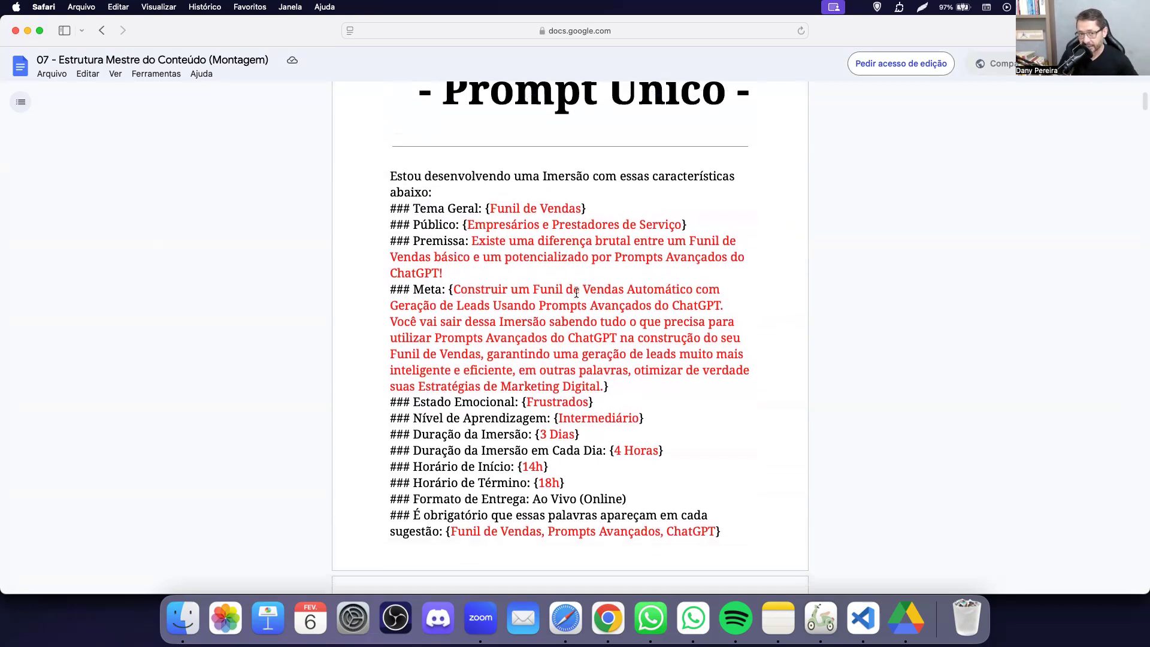
left_click_drag(427, 206, 531, 203)
left_click(477, 227)
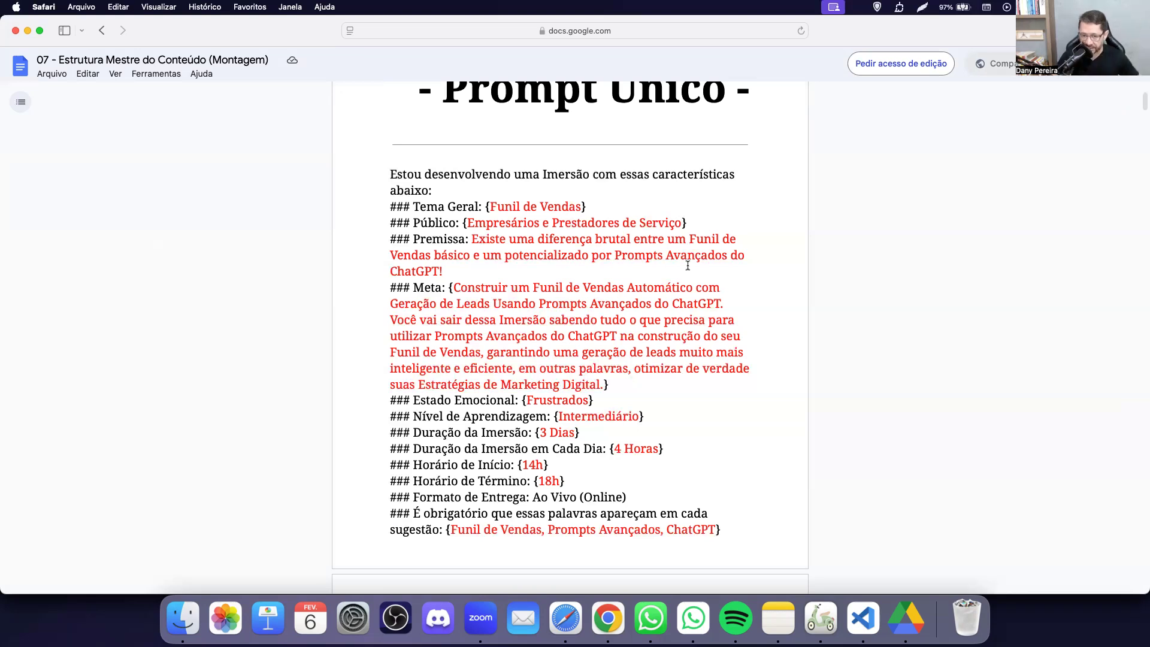
scroll(587, 313, "down", 5)
scroll(587, 313, "down", 3)
scroll(587, 312, "up", 7)
scroll(587, 313, "down", 12)
scroll(587, 312, "up", 6)
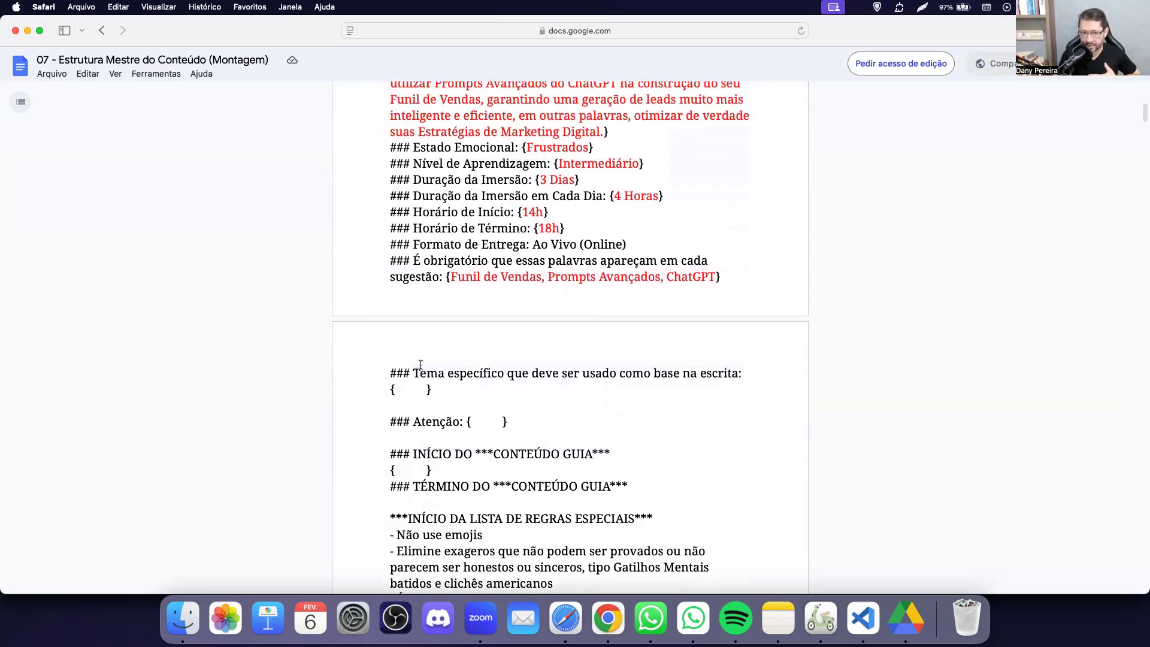
scroll(520, 290, "up", 2)
scroll(521, 280, "down", 2)
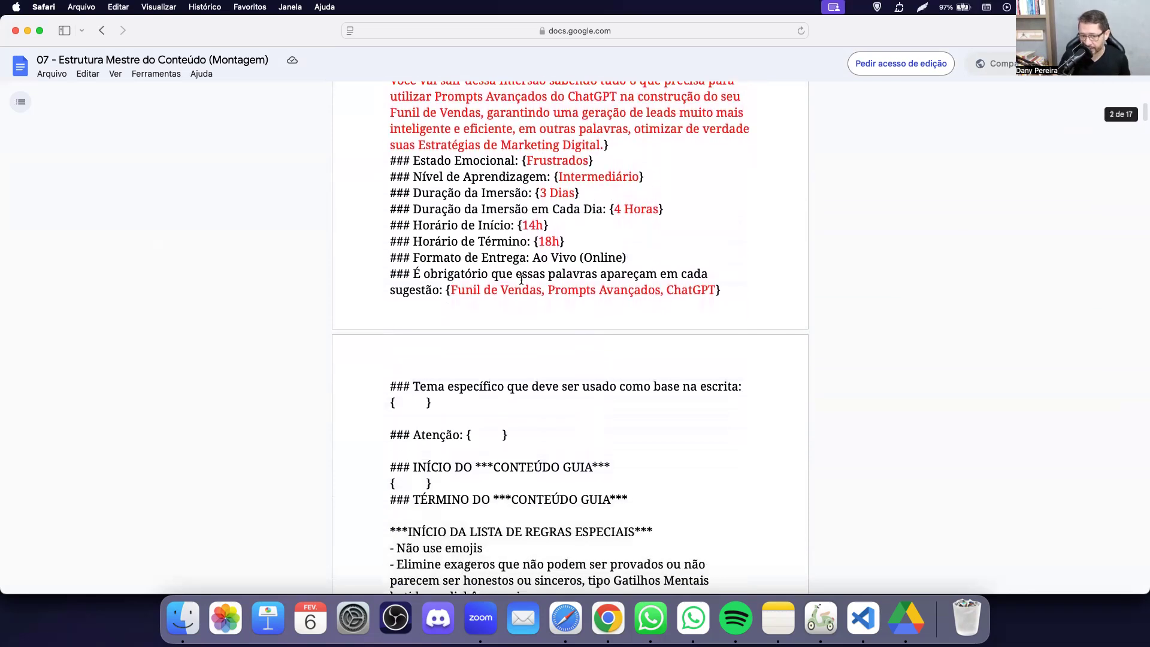
triple_click(420, 479)
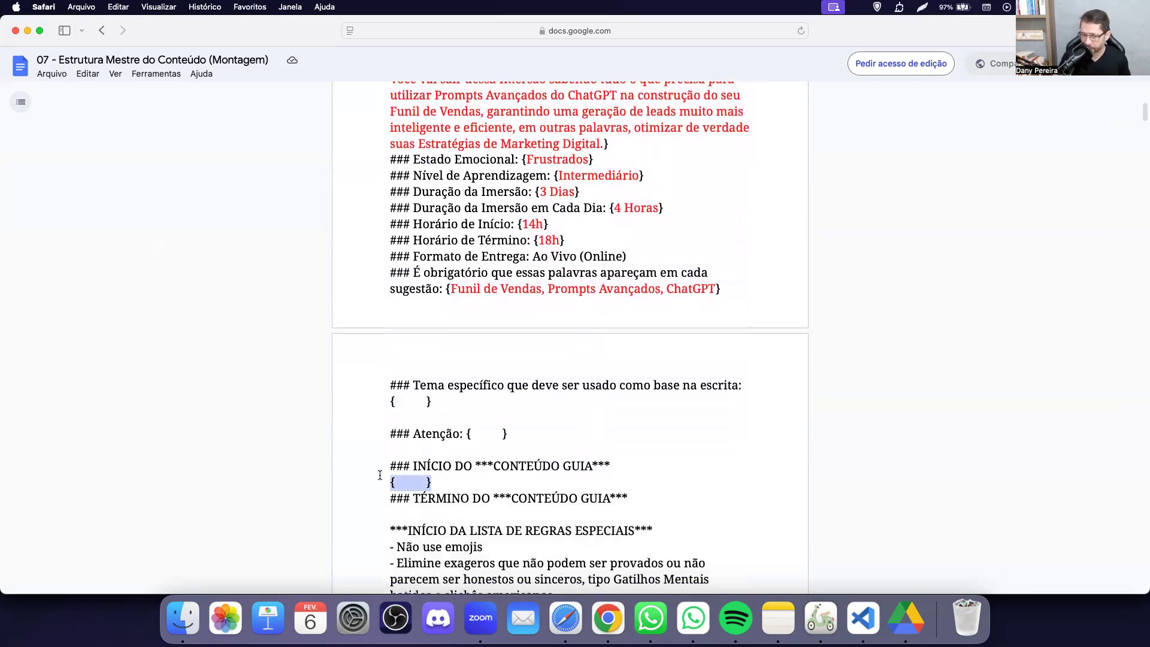
left_click(467, 475)
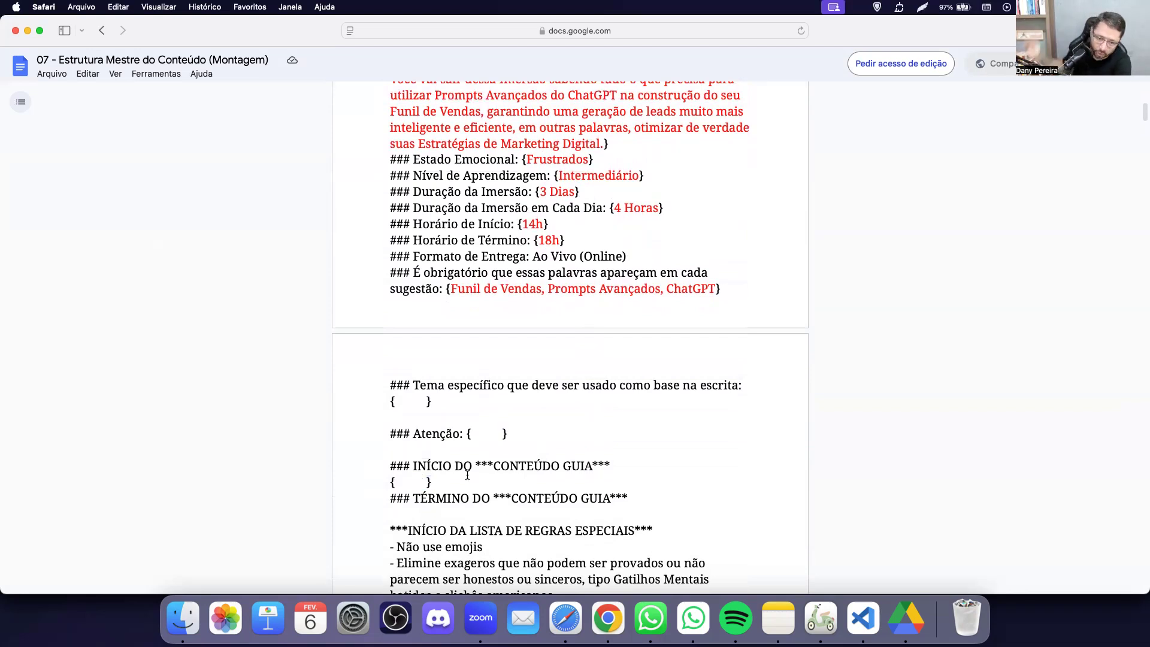
scroll(467, 475, "down", 4)
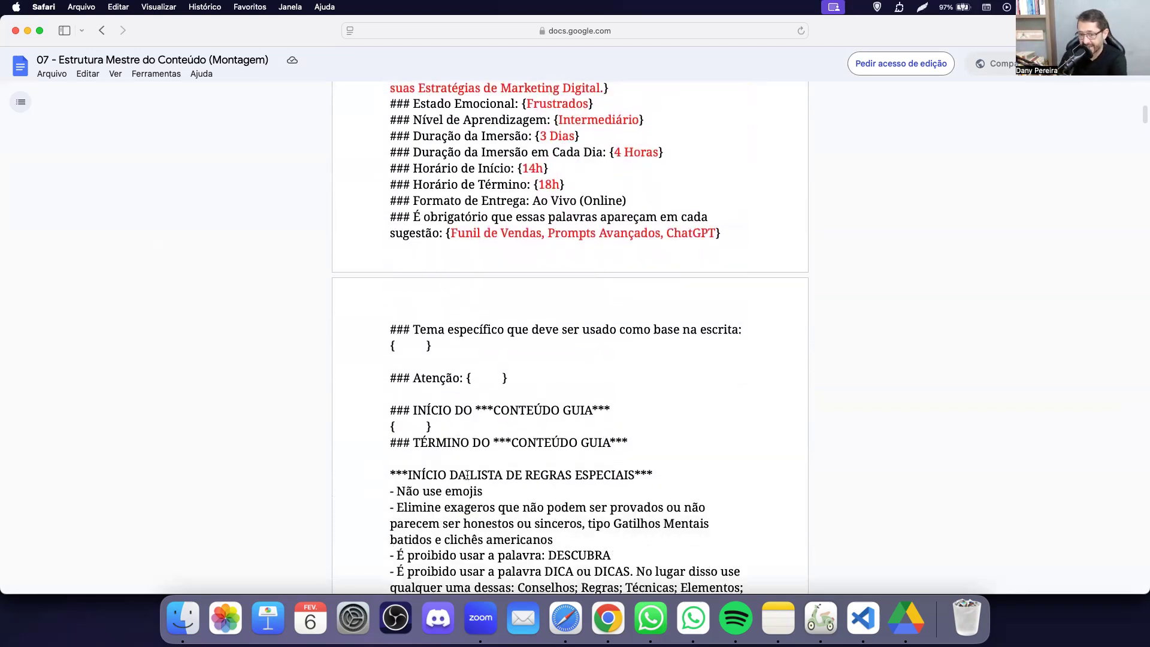
left_click_drag(648, 377, 551, 382)
left_click(521, 416)
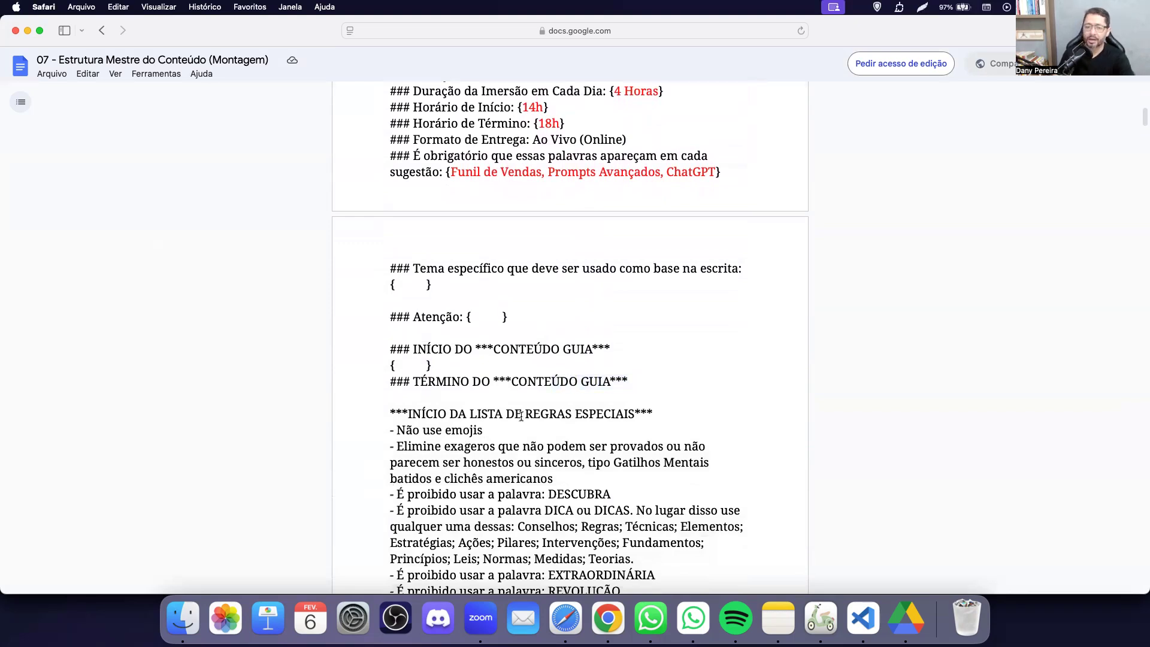
scroll(521, 416, "down", 15)
scroll(521, 416, "down", 10)
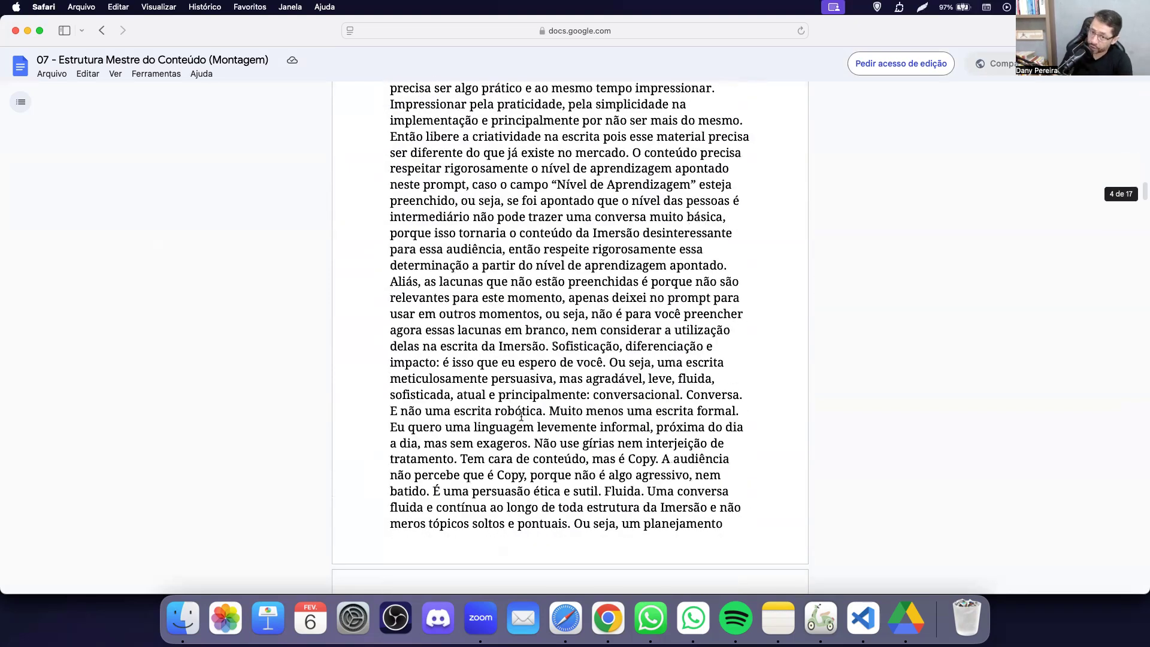
scroll(521, 415, "up", 20)
left_click_drag(390, 285, 612, 452)
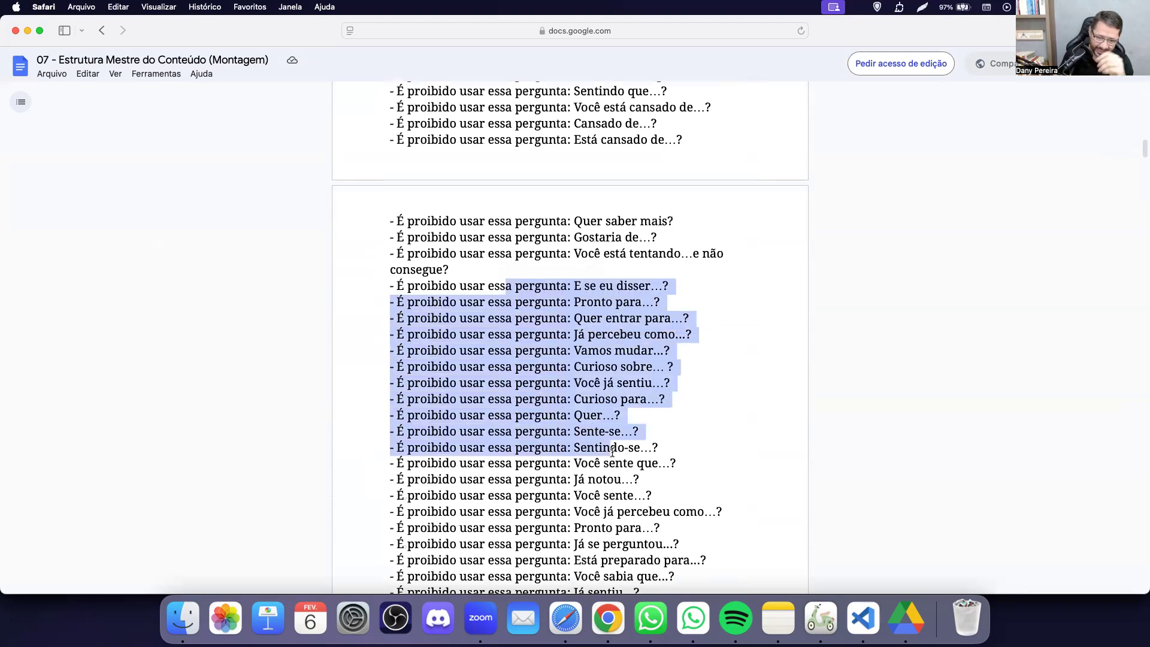
scroll(612, 451, "down", 12)
scroll(612, 452, "down", 8)
scroll(612, 451, "down", 2)
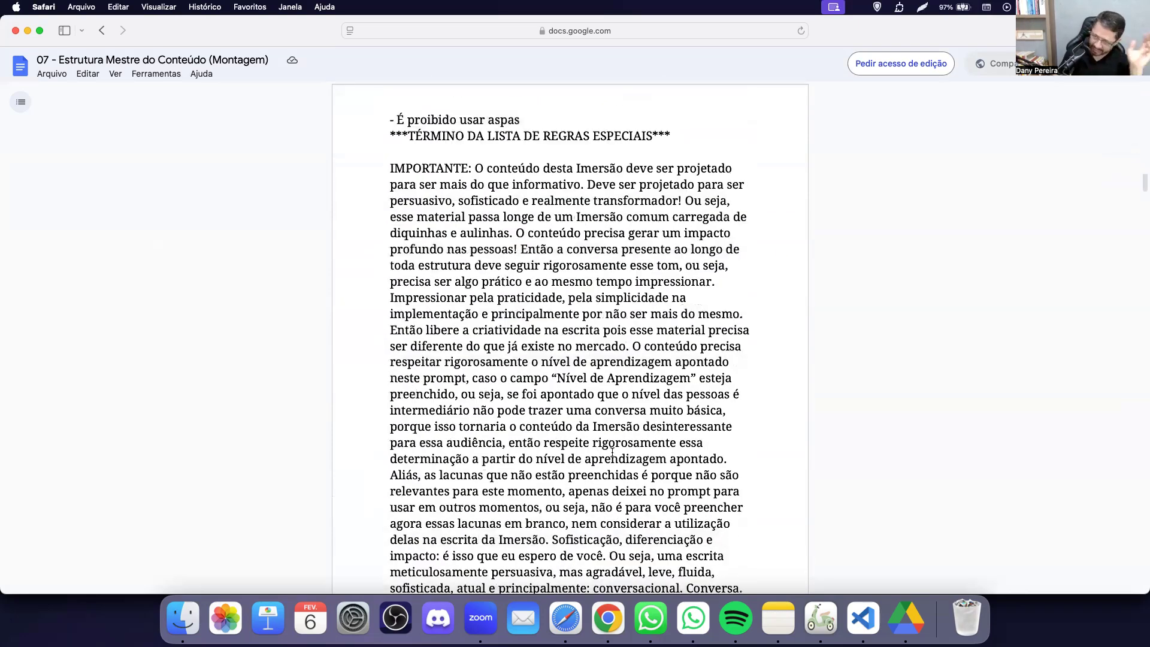
left_click_drag(483, 234, 541, 460)
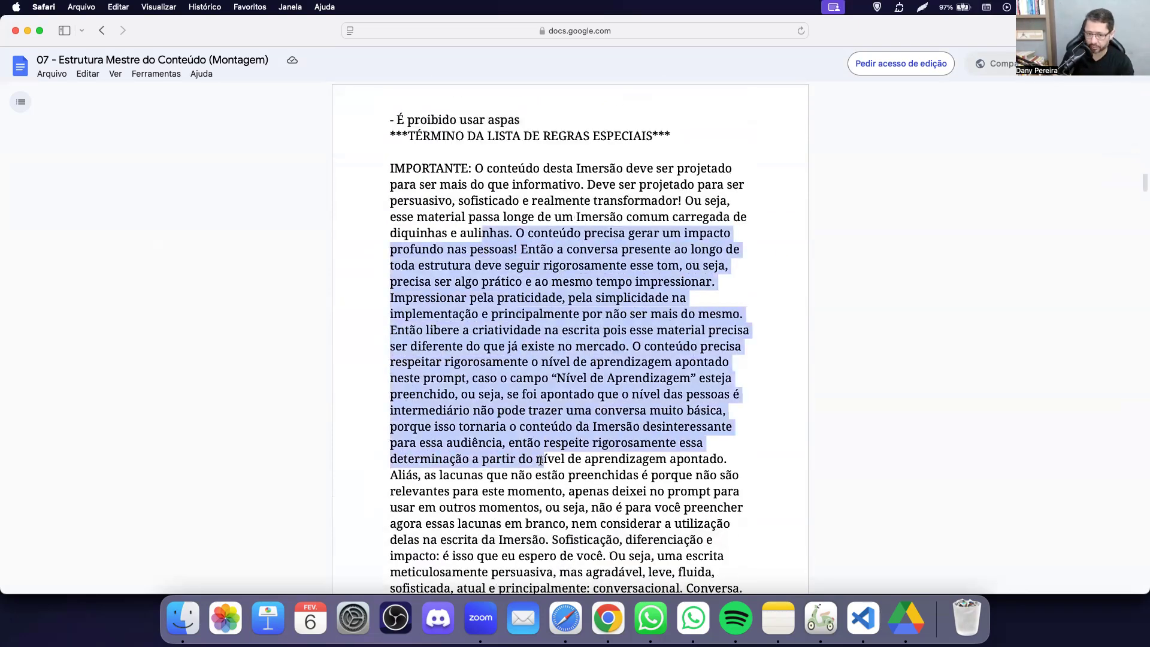
left_click(540, 461)
scroll(540, 461, "down", 16)
scroll(540, 460, "up", 15)
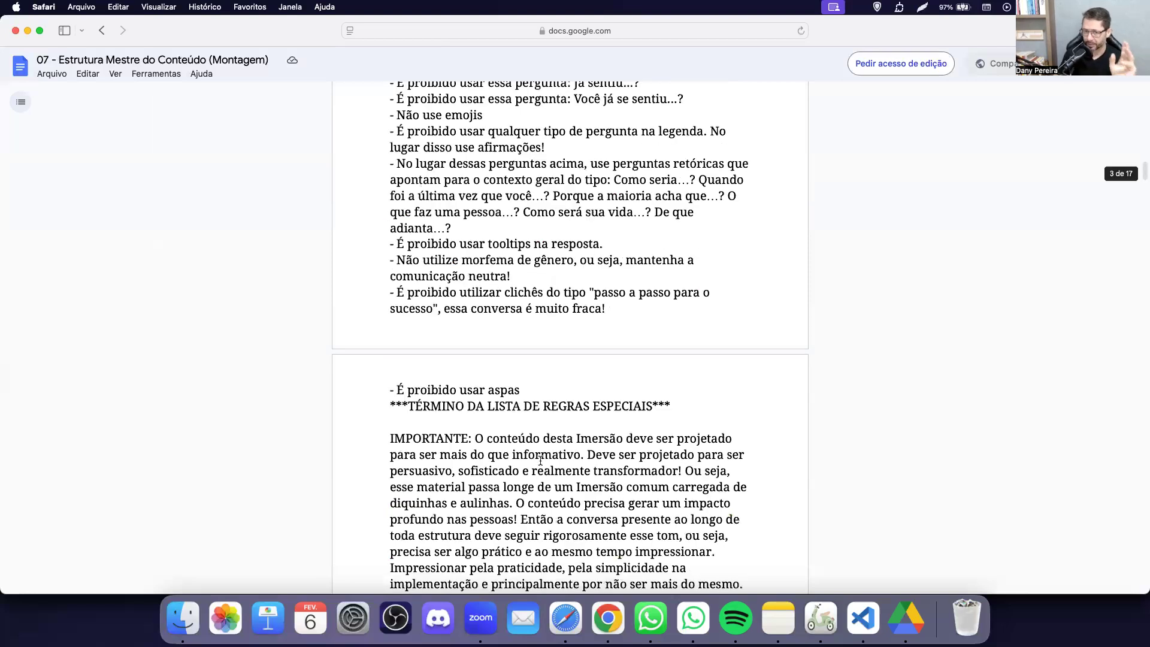
scroll(540, 460, "up", 20)
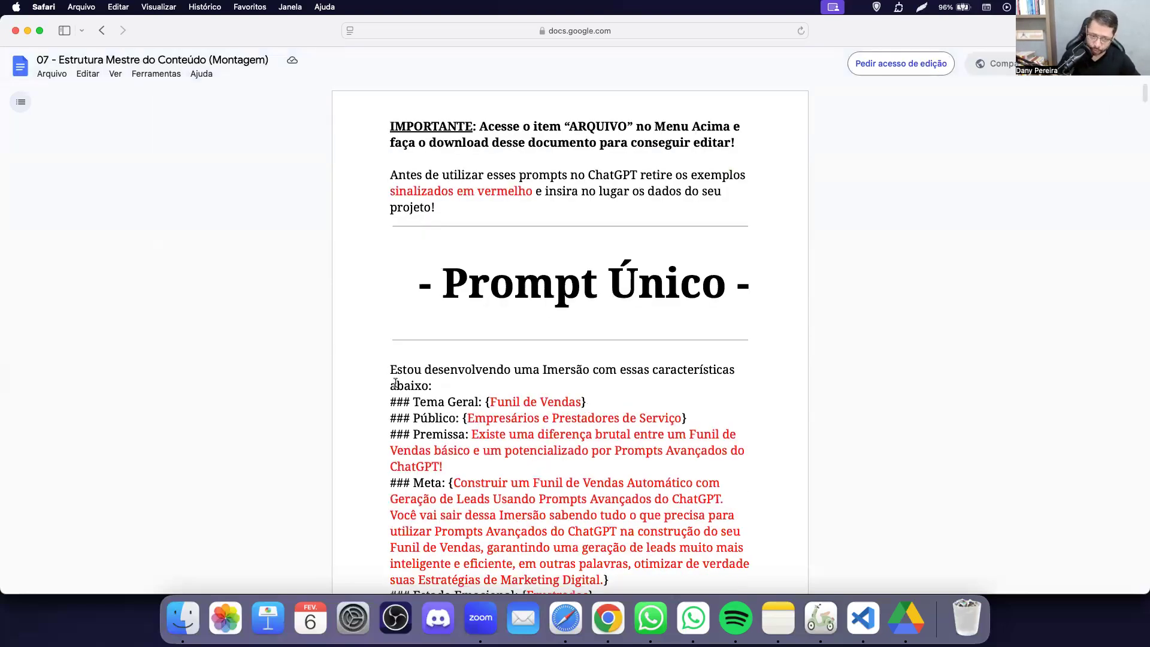
Copy the prompt from 'Estou desenvolvendo' to the document's end and switch to ChatGPT.
left_click_drag(381, 368, 491, 495)
key("super+shift+Down")
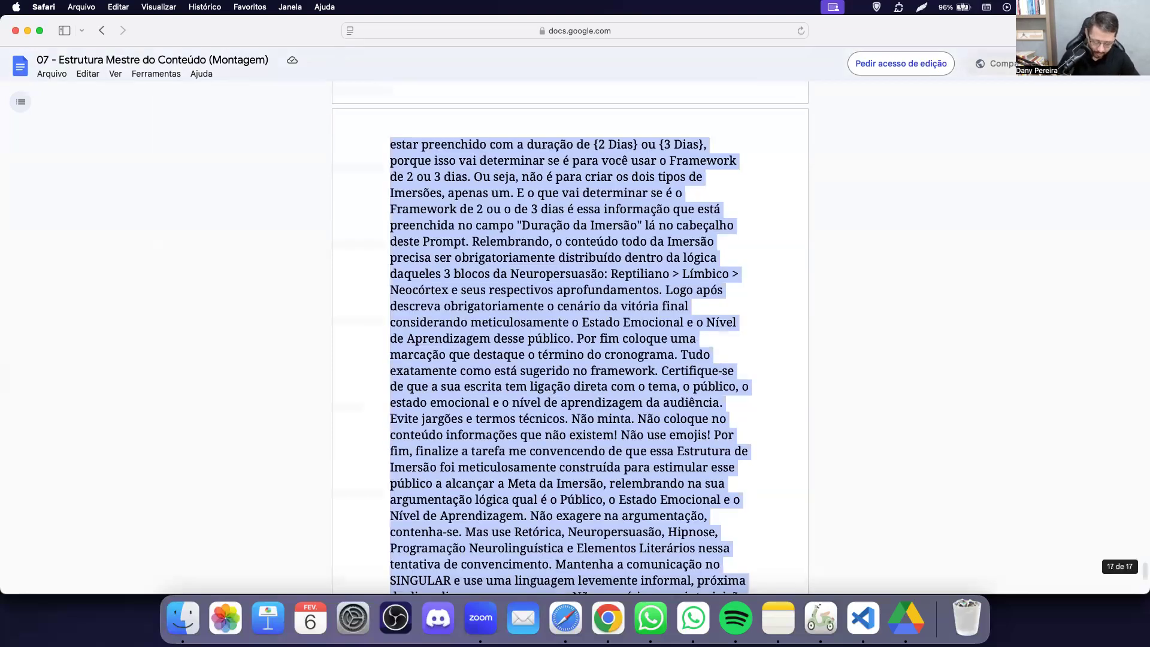
key("super+Tab")
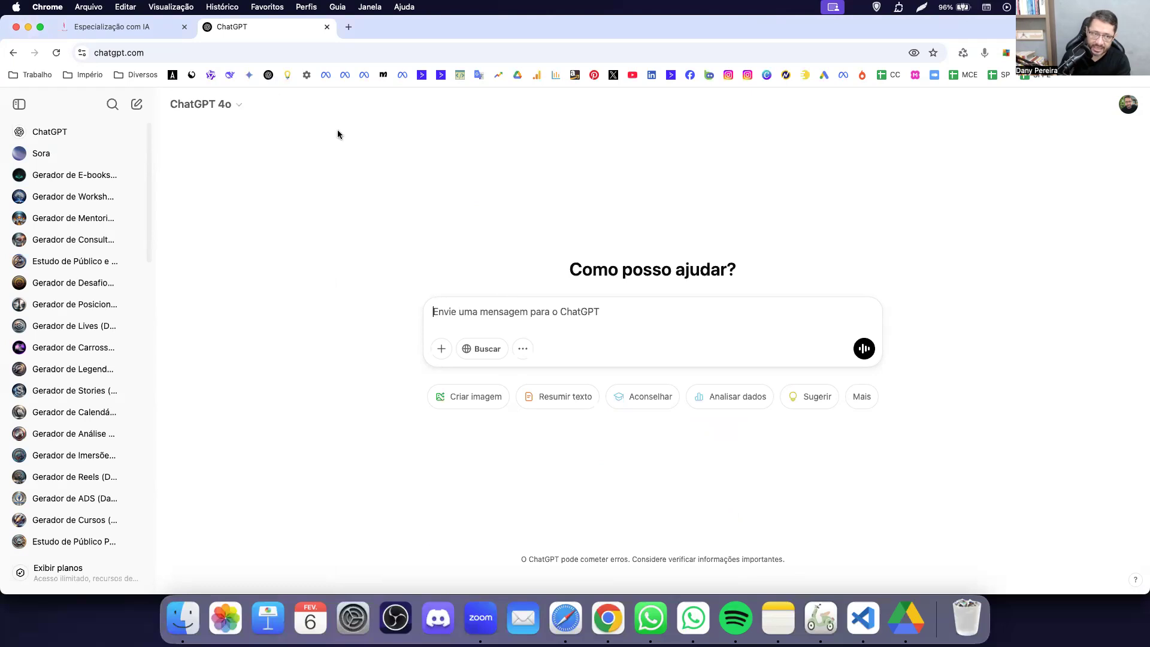
Leave the model unchanged and open the Gerador de Imersões custom GPT from the sidebar.
left_click(232, 105)
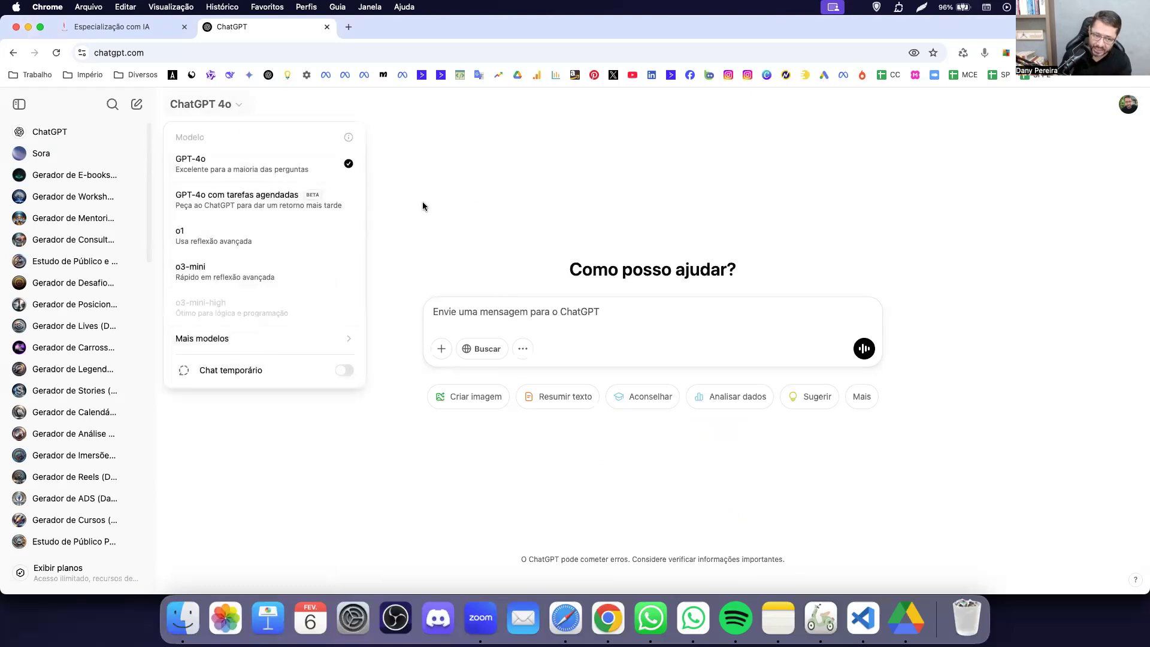
left_click(786, 210)
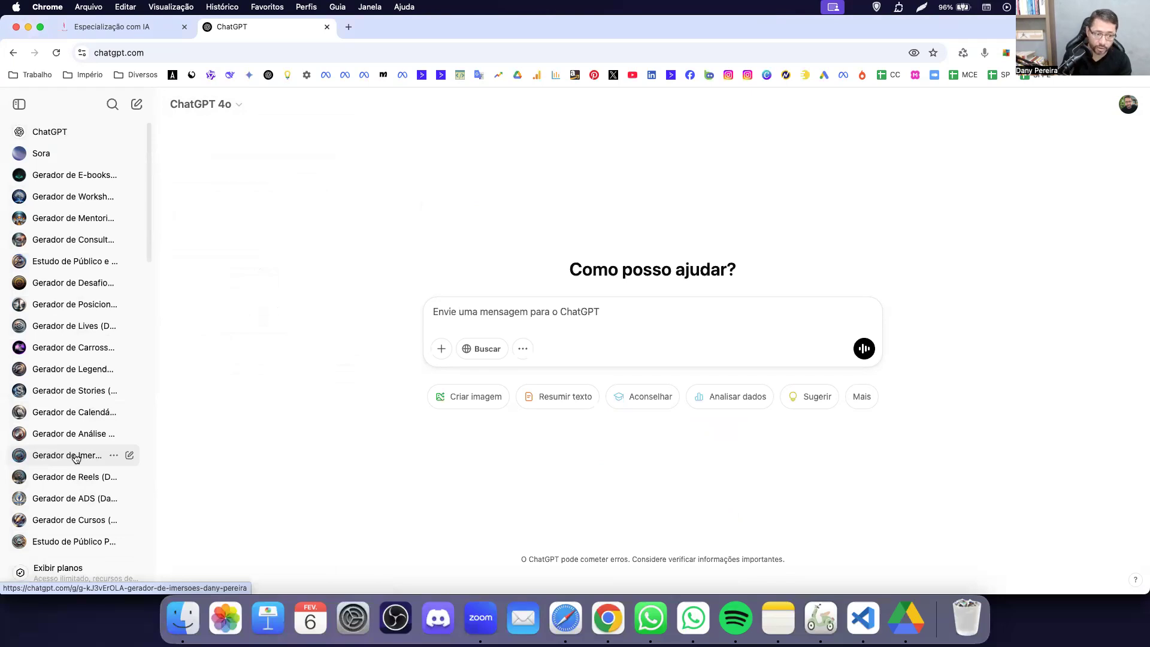
left_click(72, 456)
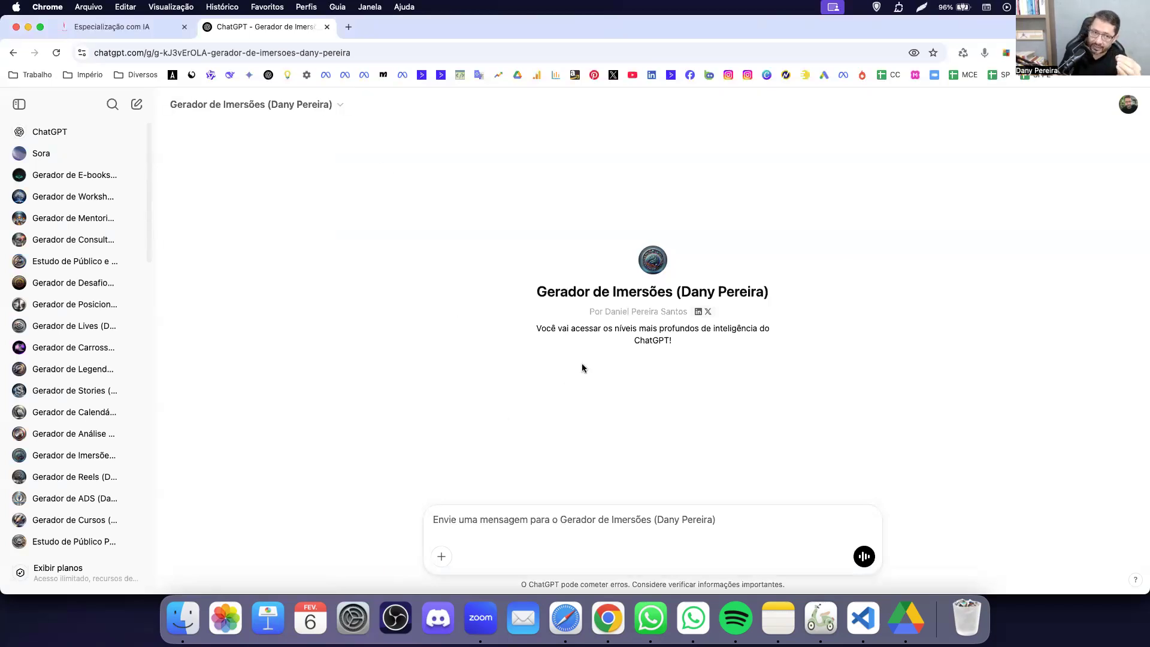
left_click_drag(589, 292, 646, 291)
left_click(521, 333)
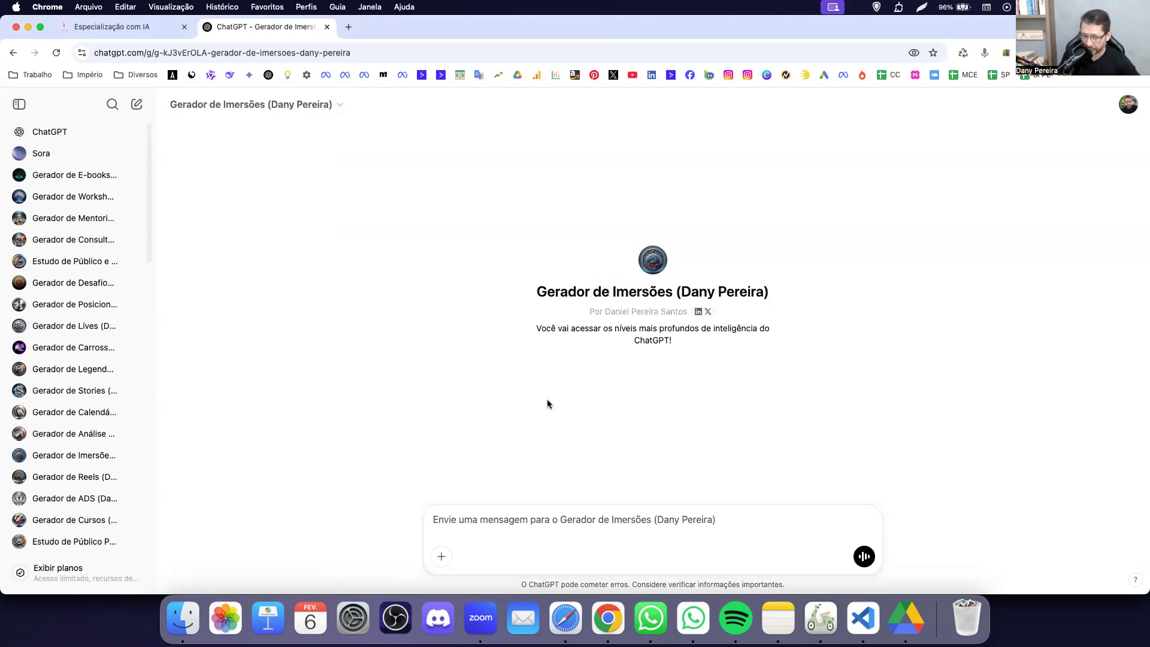
Paste the copied immersion prompt into Gerador de Imersões and send it.
key("super+v")
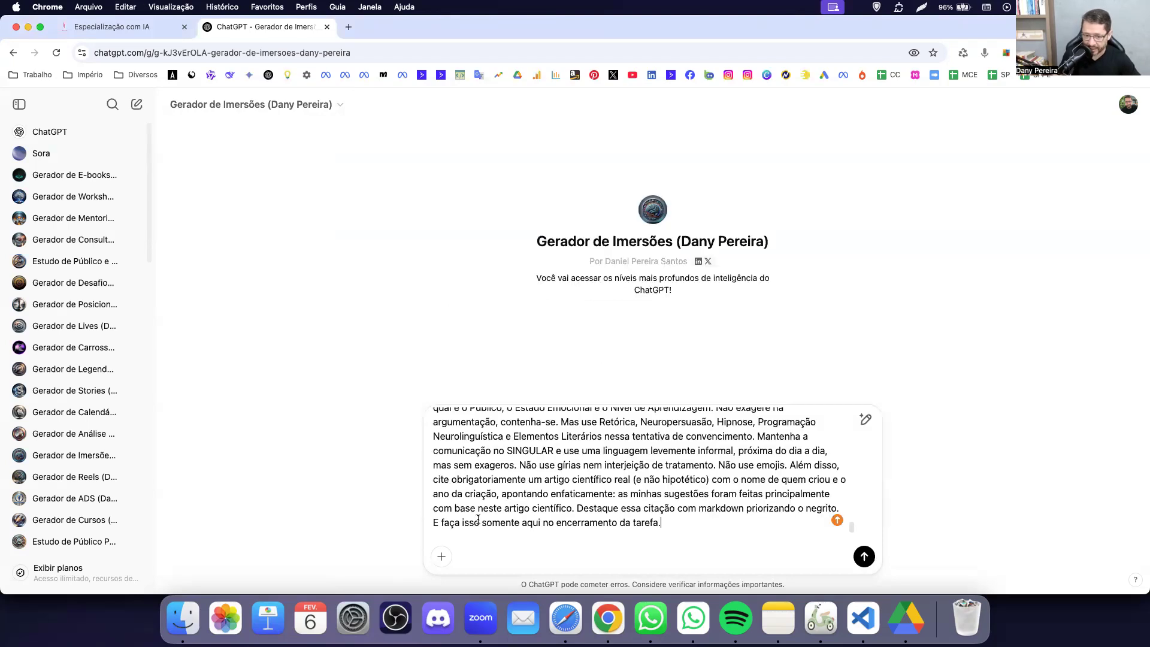
key("Return")
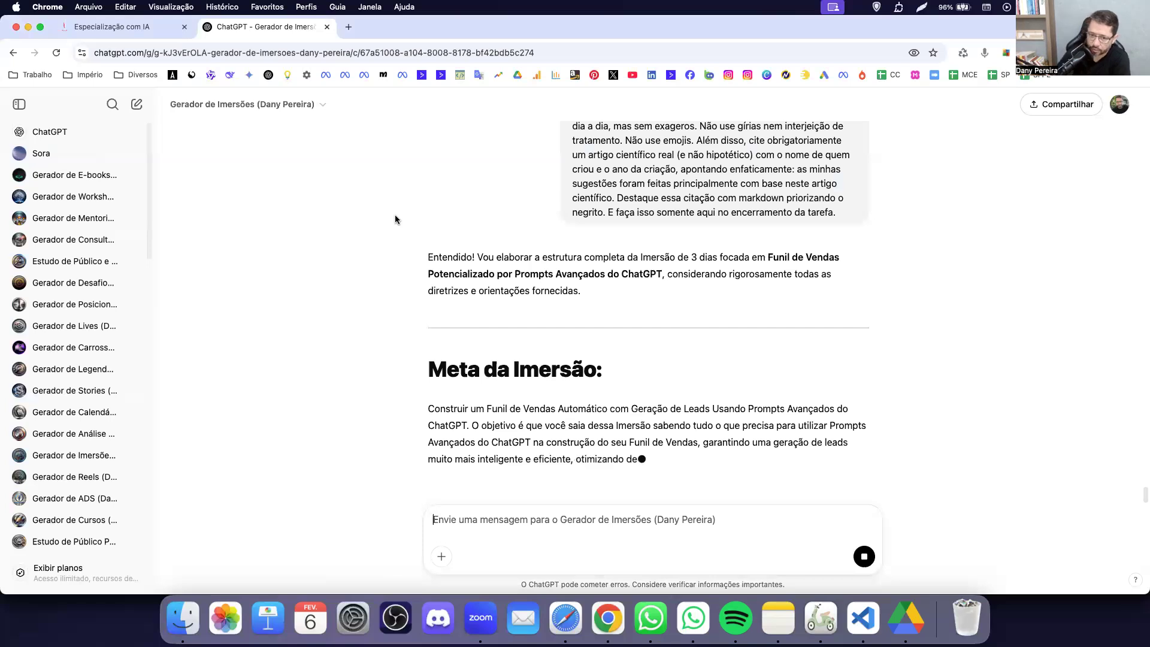
Back in the prompt document, highlight the 3 Dias duration and start-time fields.
key("super+Tab")
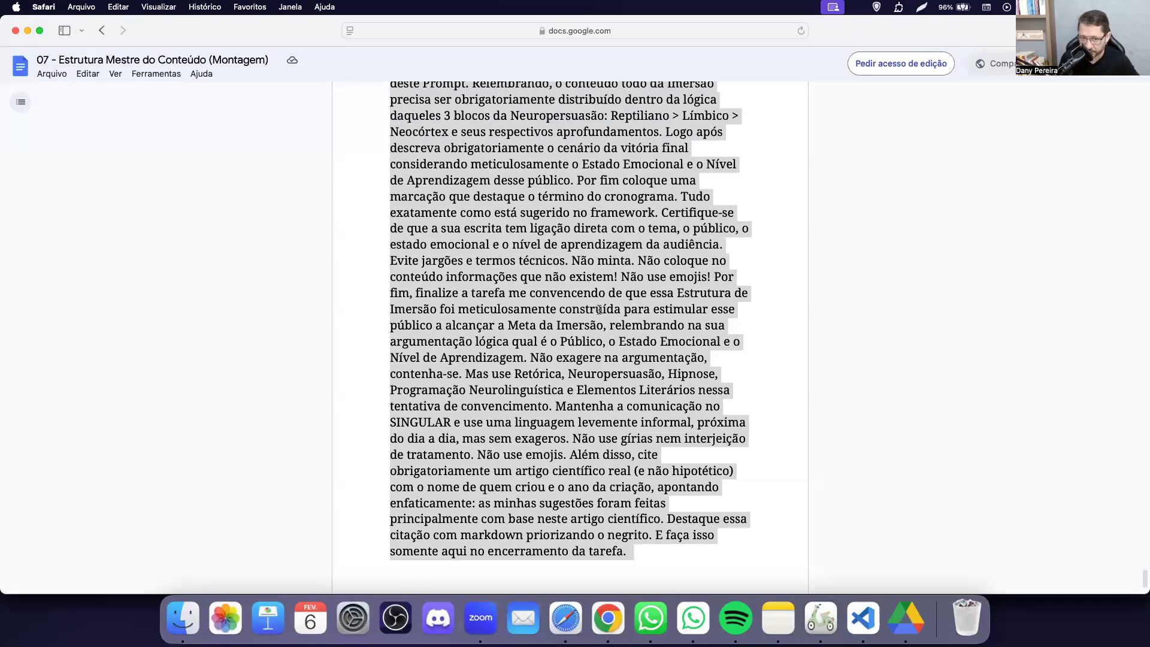
scroll(603, 286, "up", 15)
scroll(551, 456, "up", 10)
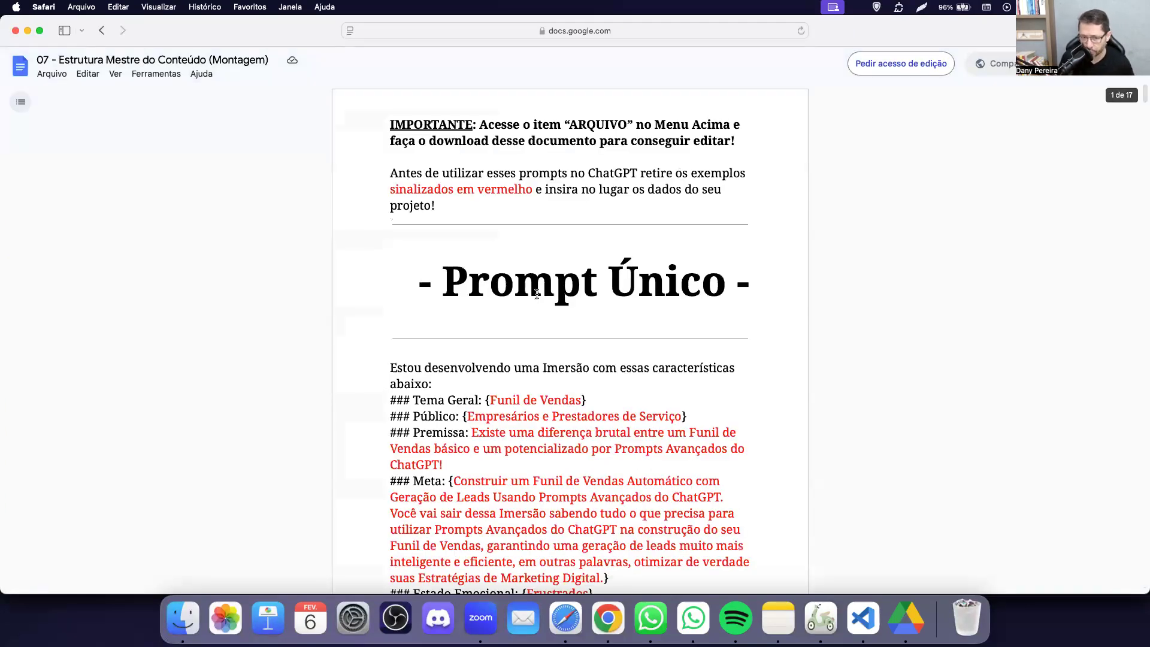
scroll(551, 456, "down", 3)
left_click_drag(429, 465, 610, 482)
left_click_drag(522, 485, 521, 490)
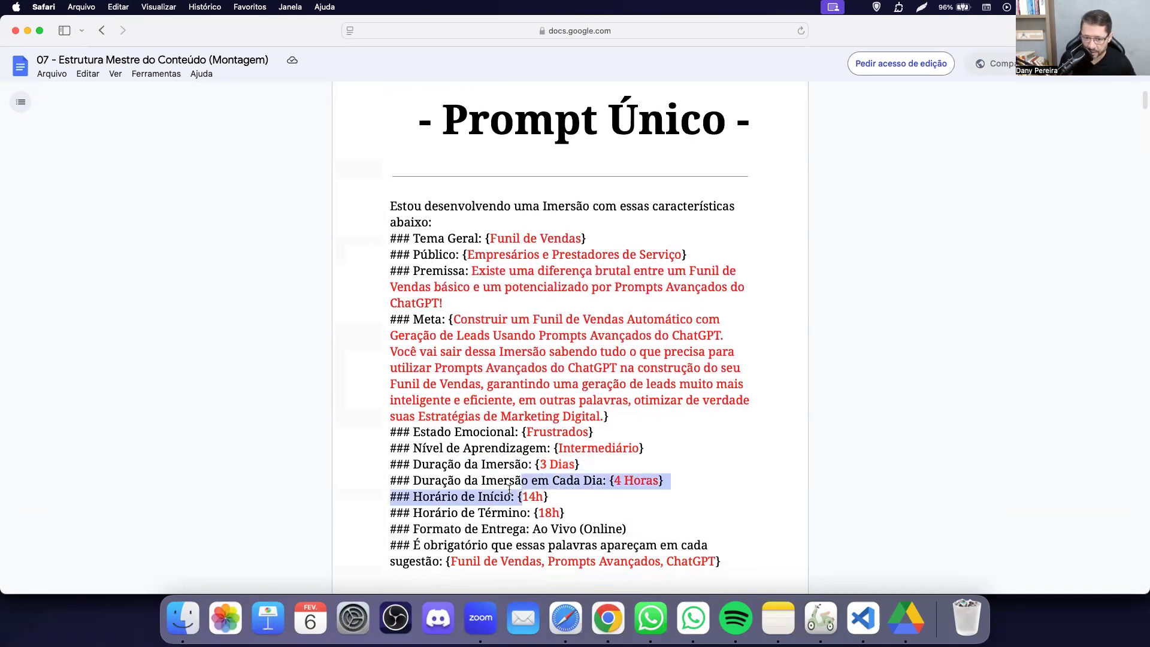
left_click(505, 494)
Highlight the Tema Geral (Funil de Vendas), Público, Premissa and Meta fields of the prompt.
scroll(535, 533, "down", 2)
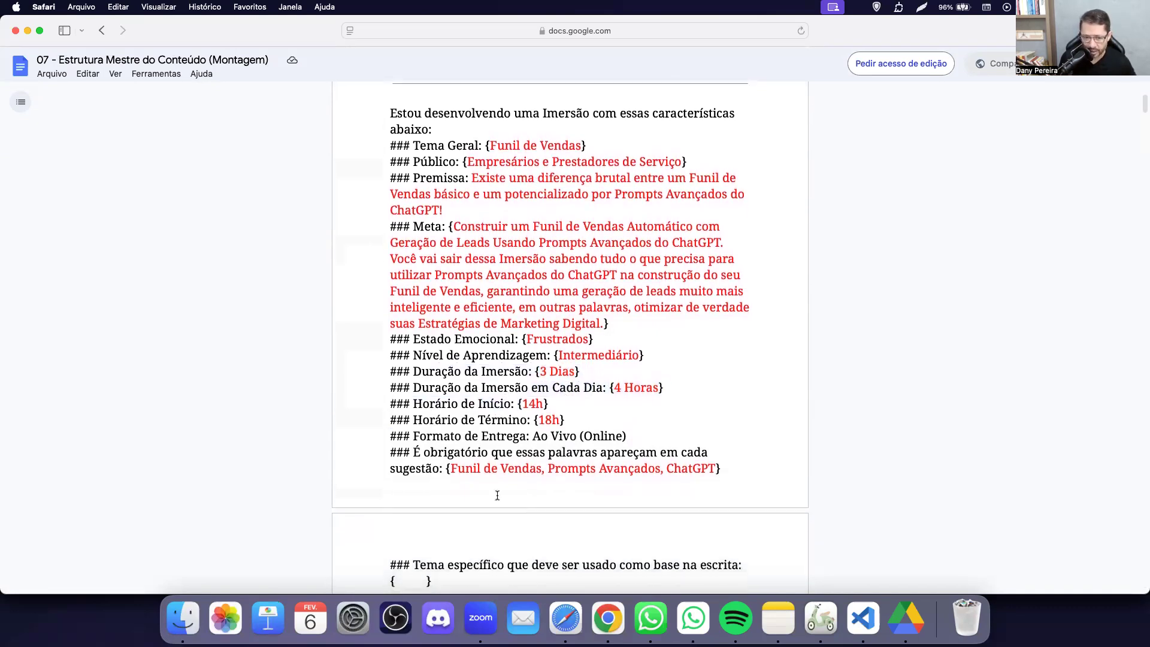
scroll(450, 436, "up", 2)
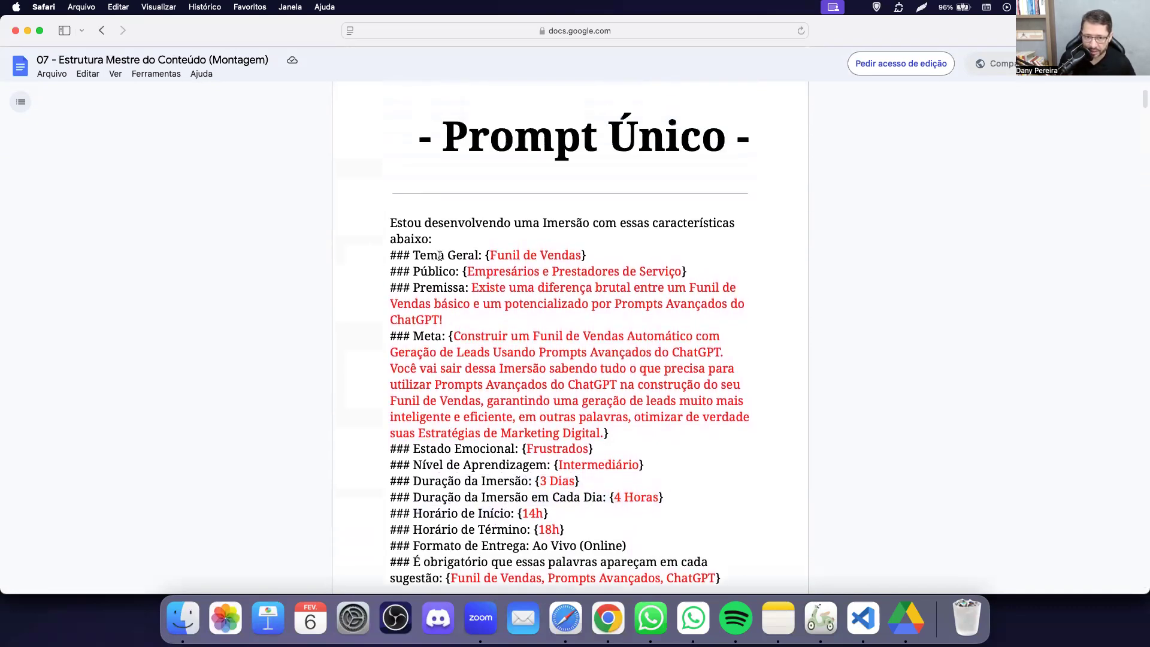
left_click_drag(439, 255, 583, 255)
left_click_drag(443, 271, 527, 270)
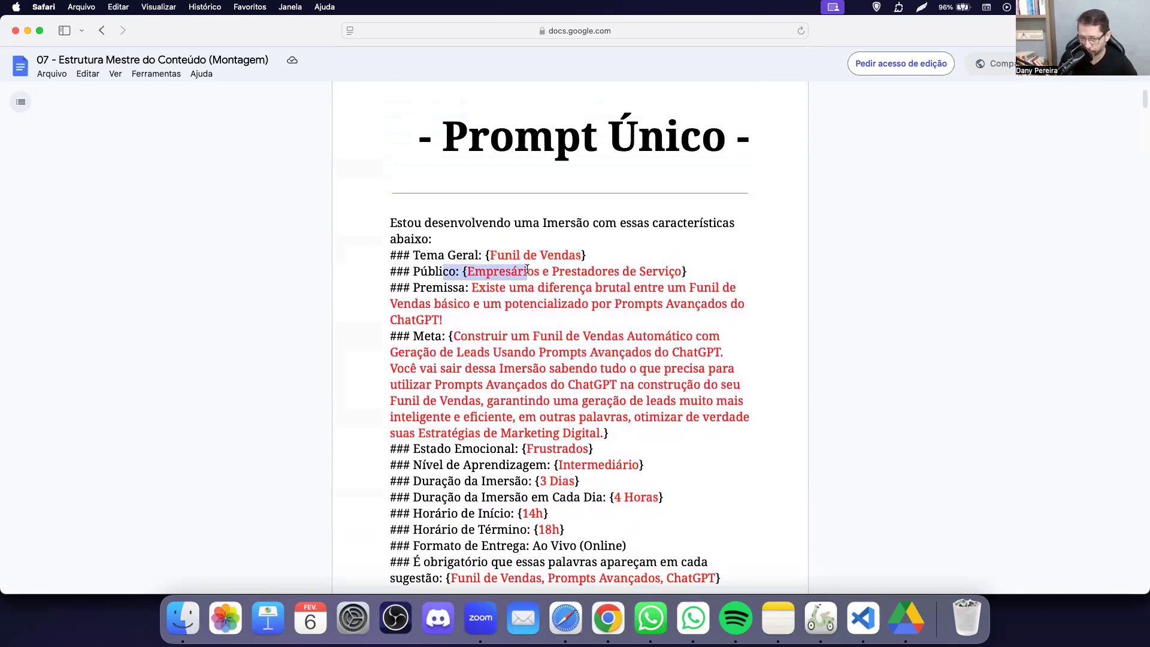
left_click(539, 272)
left_click_drag(453, 290, 517, 308)
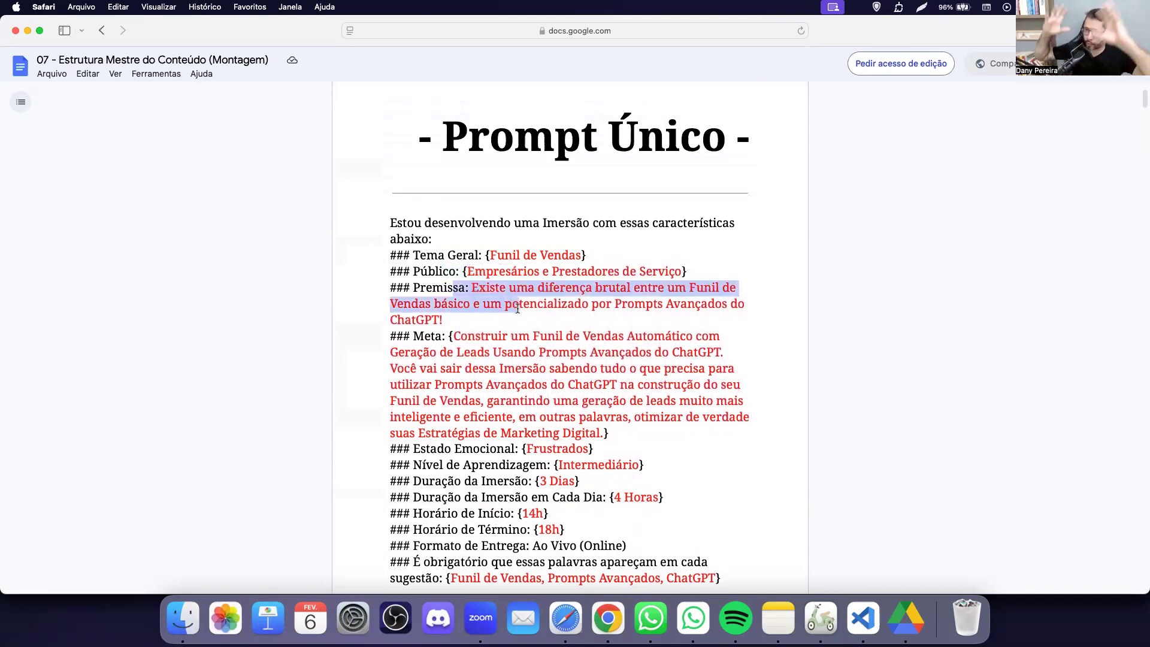
left_click(516, 333)
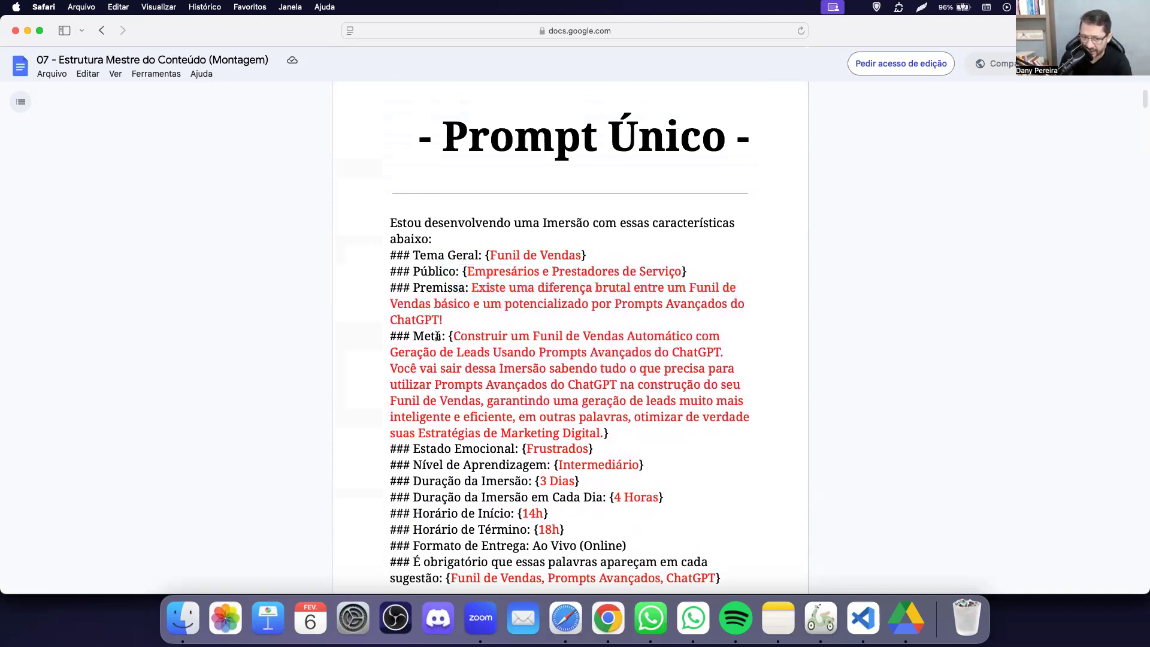
left_click_drag(436, 336, 506, 387)
scroll(505, 387, "down", 1)
left_click(447, 453)
scroll(447, 455, "down", 4)
key("super+Tab")
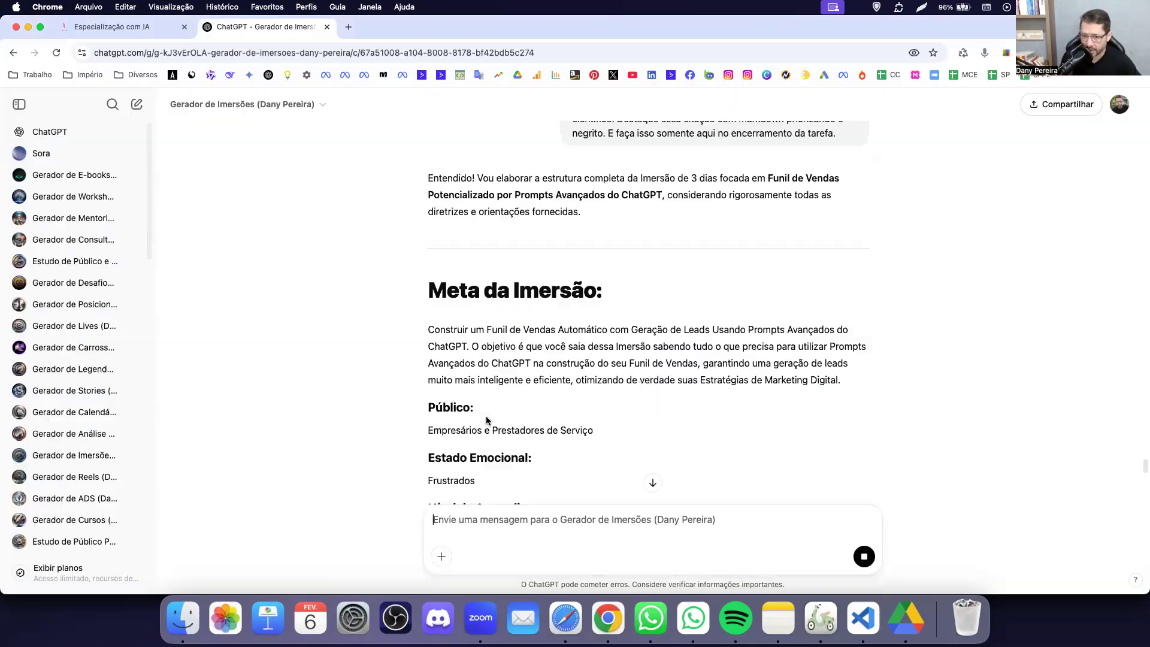
scroll(637, 380, "down", 5)
scroll(636, 379, "down", 2)
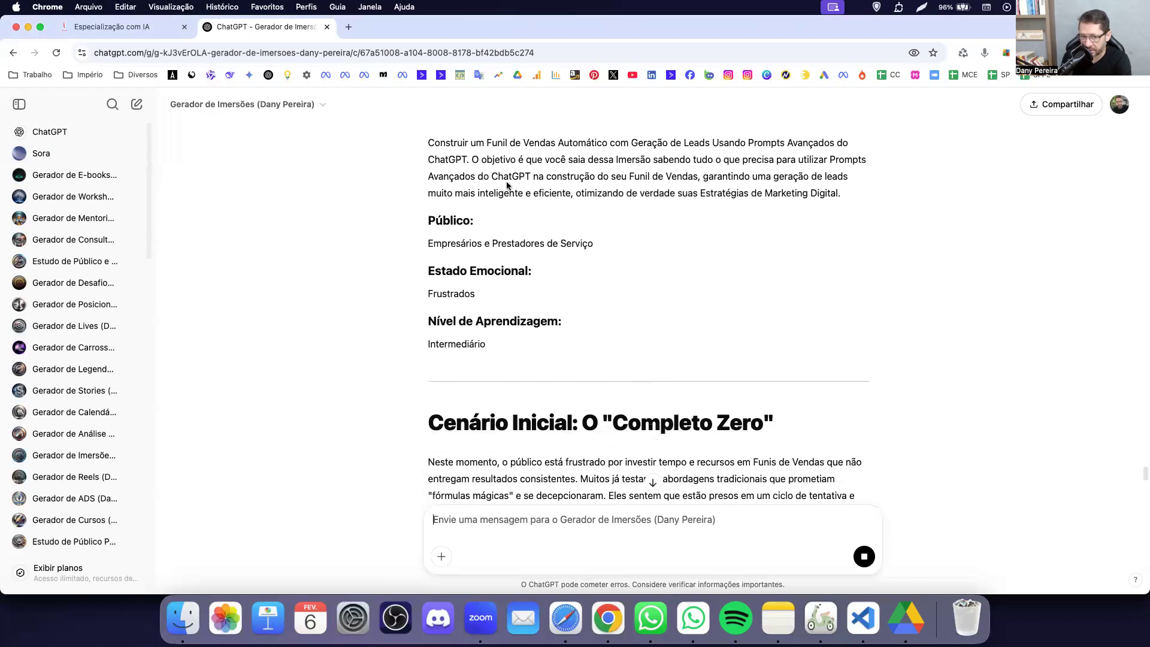
left_click_drag(454, 193, 559, 341)
left_click(561, 347)
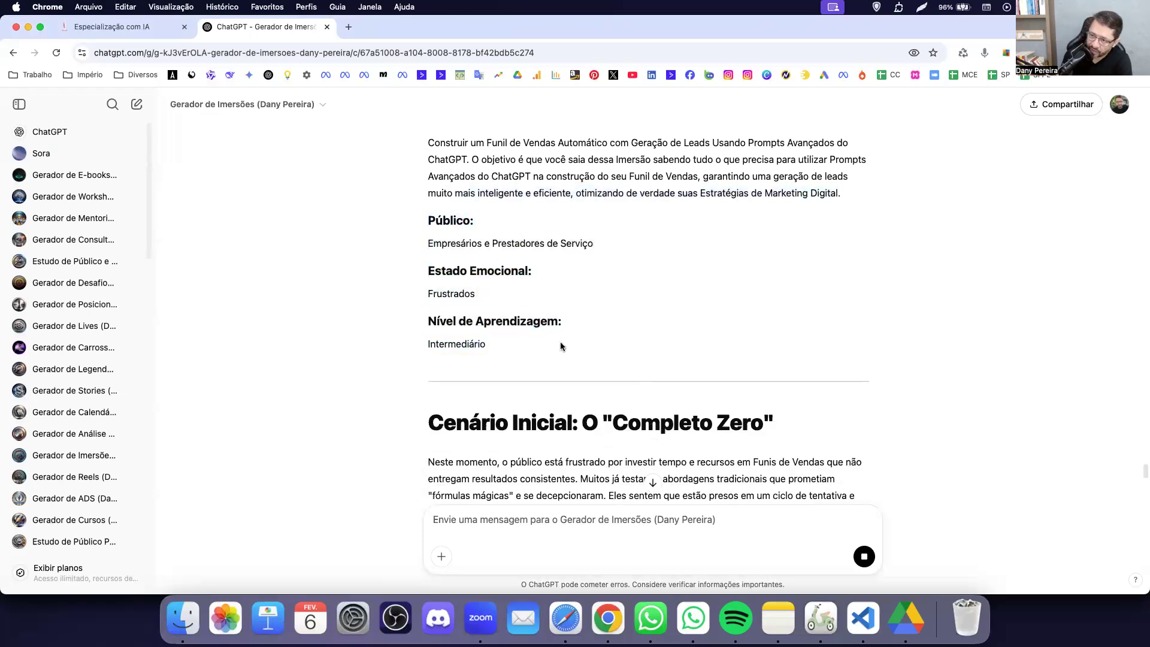
scroll(561, 347, "down", 5)
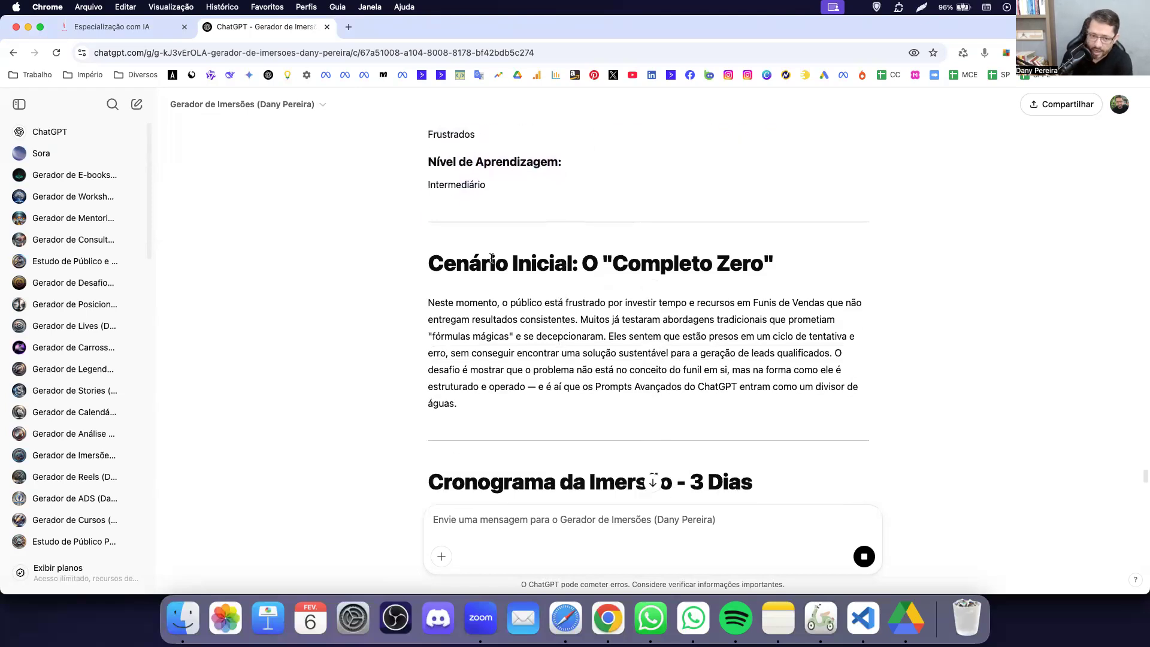
left_click_drag(455, 264, 619, 331)
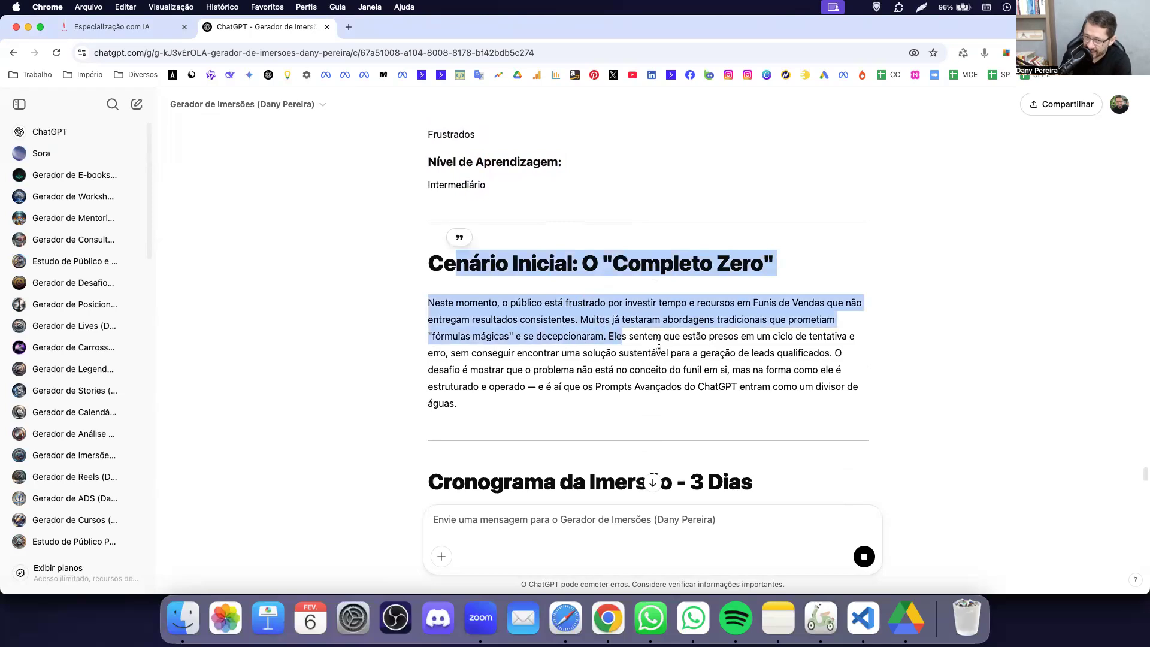
left_click(669, 365)
left_click_drag(520, 302, 742, 311)
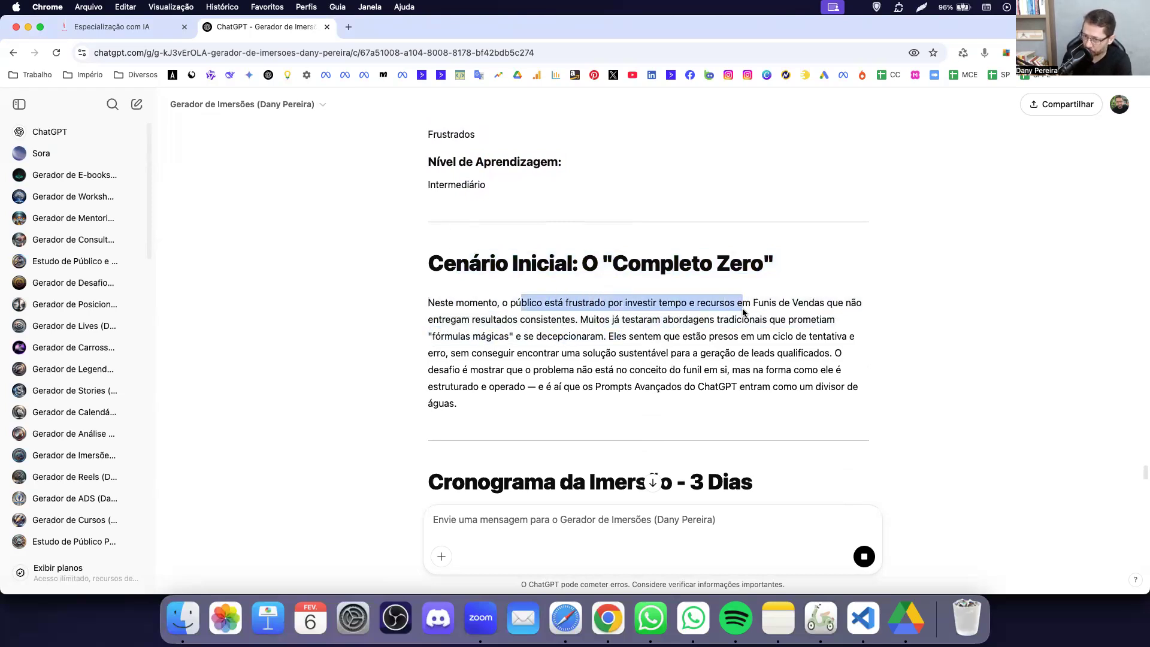
left_click(590, 331)
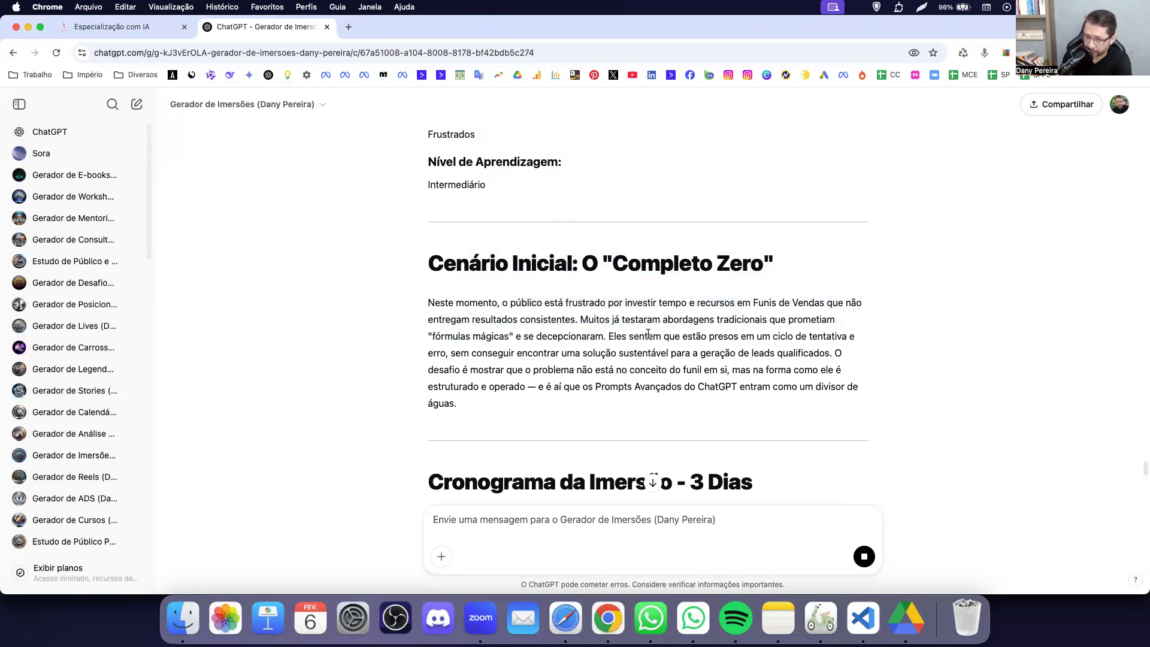
scroll(647, 333, "down", 1)
left_click_drag(620, 299, 674, 333)
left_click(620, 287)
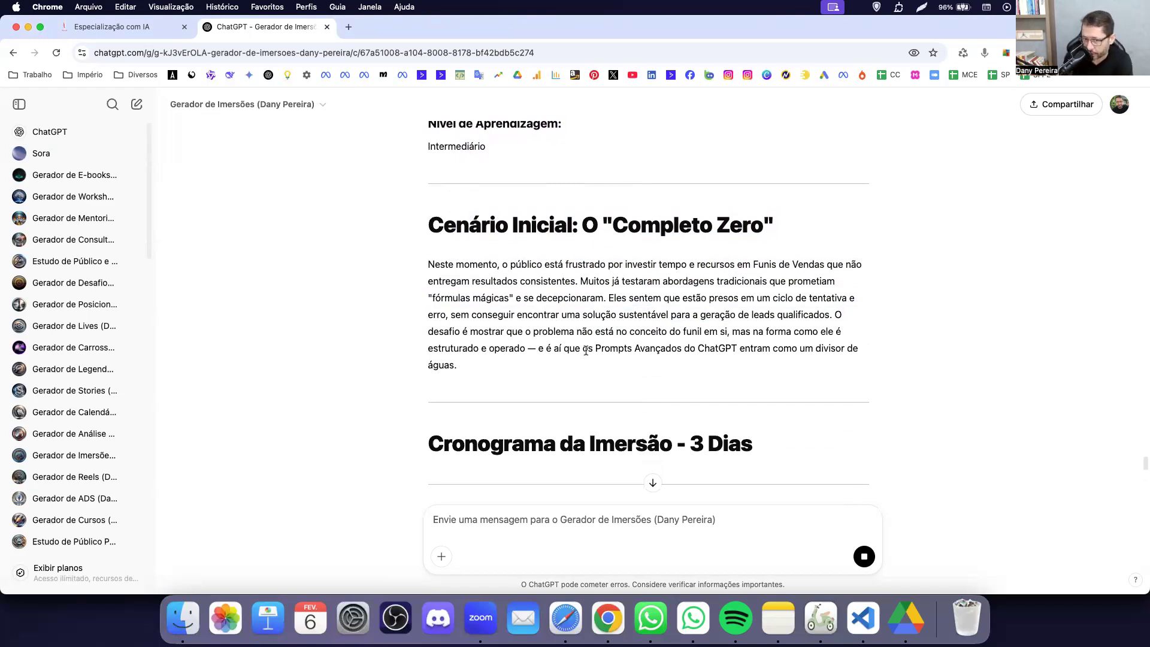
scroll(616, 328, "down", 1)
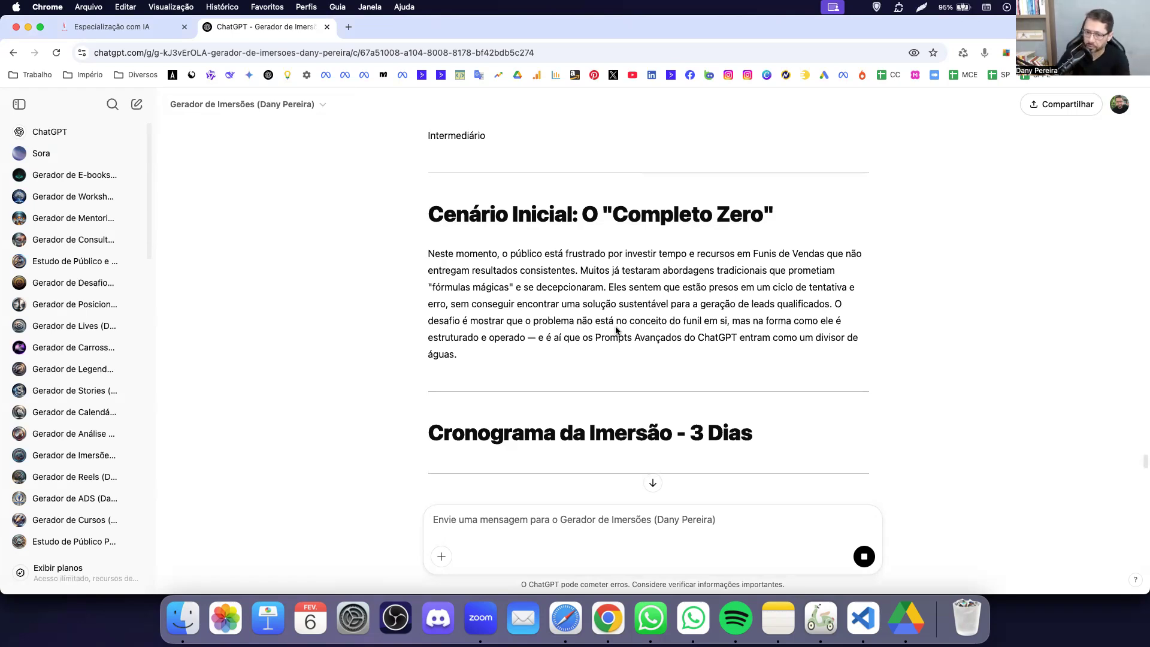
scroll(602, 323, "down", 4)
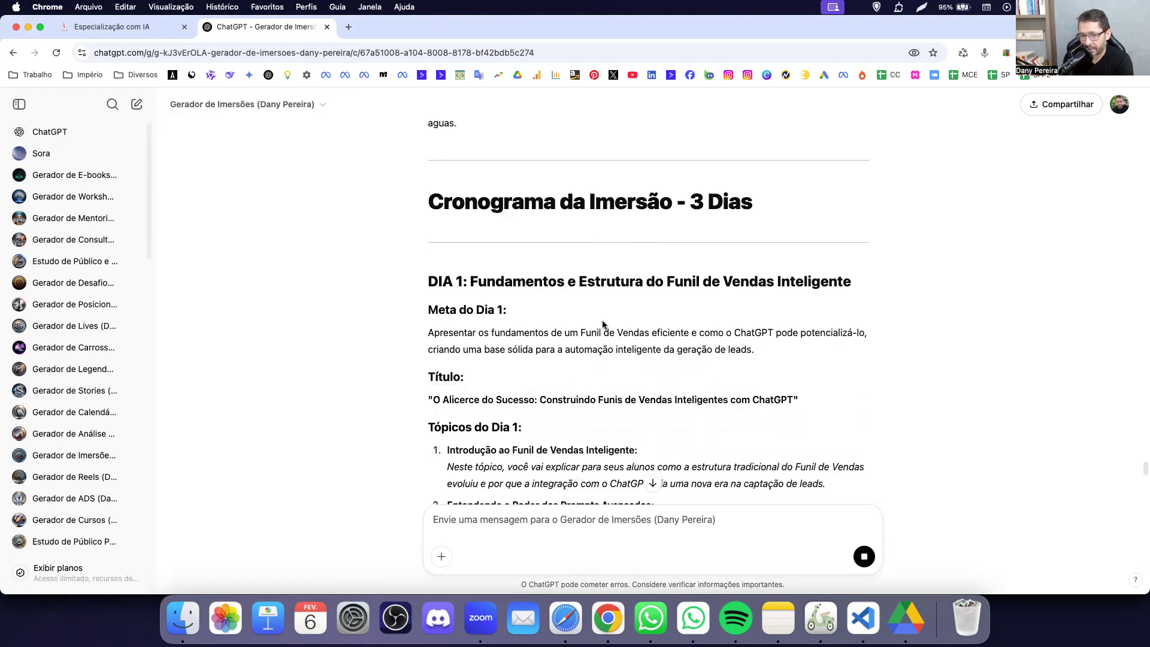
Highlight the DIA 1 heading and its Meta do Dia 1 goal sentence.
scroll(496, 301, "down", 1)
left_click_drag(429, 239, 655, 264)
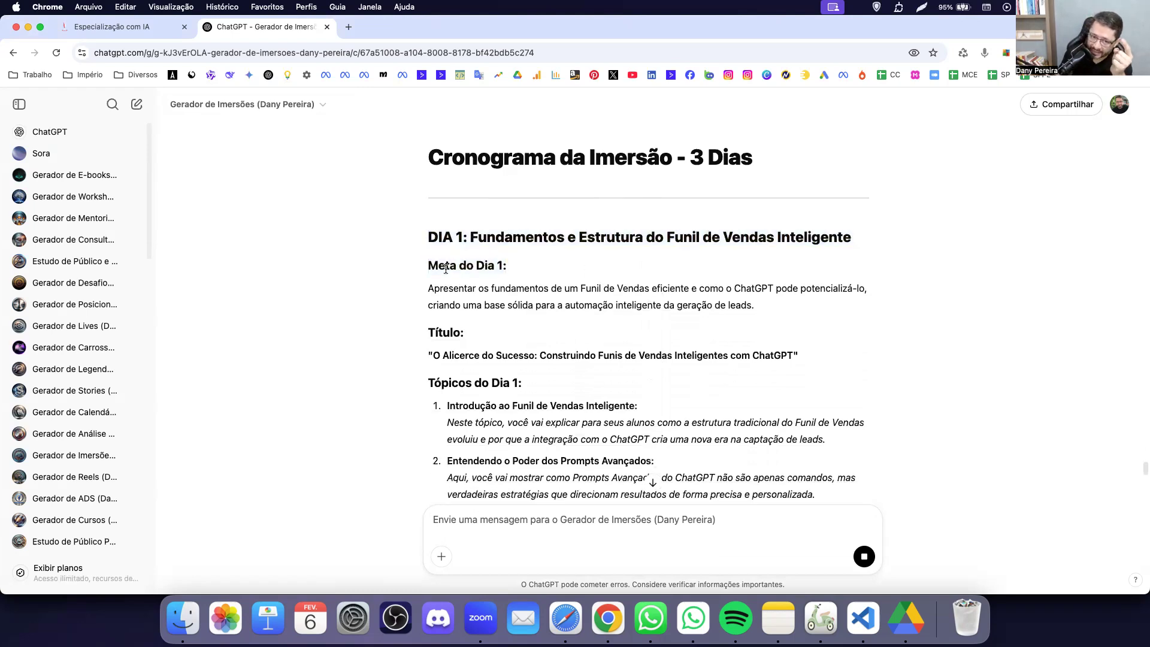
left_click_drag(445, 269, 517, 304)
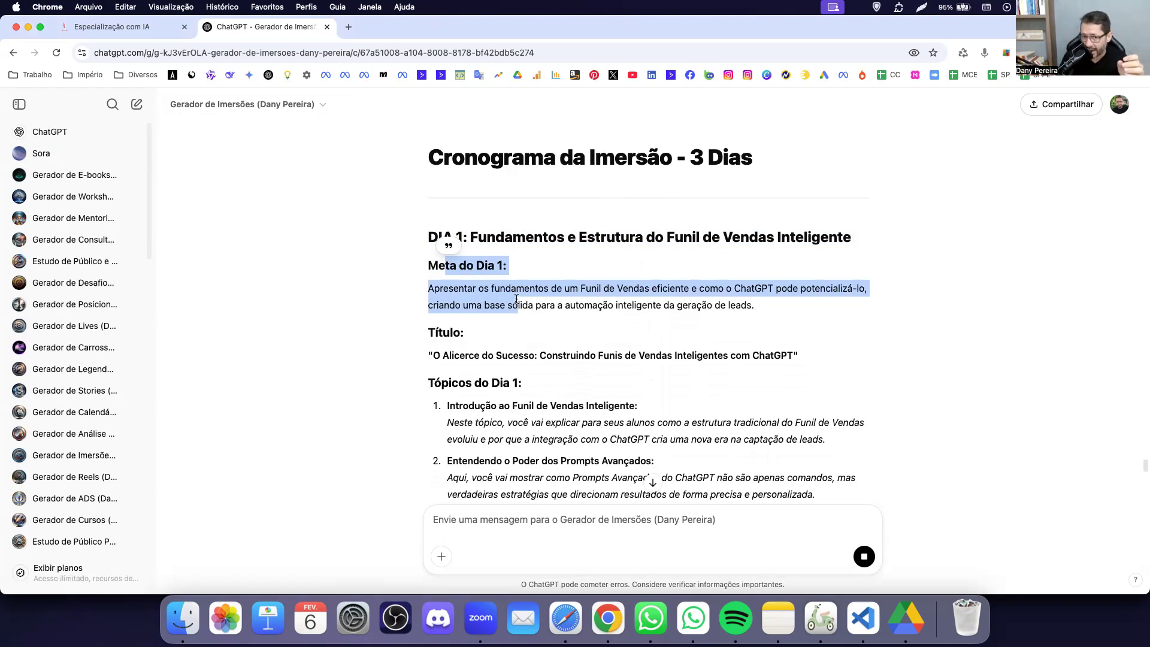
left_click(478, 298)
left_click_drag(462, 287, 776, 297)
left_click(776, 298)
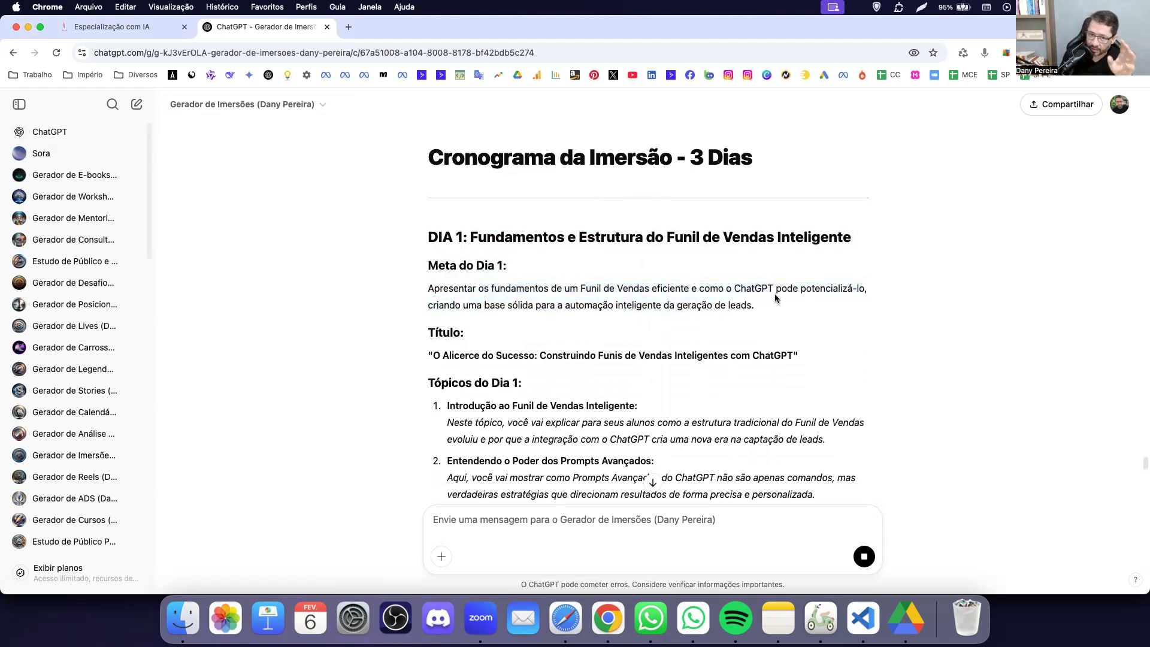
left_click_drag(519, 288, 717, 311)
left_click(717, 312)
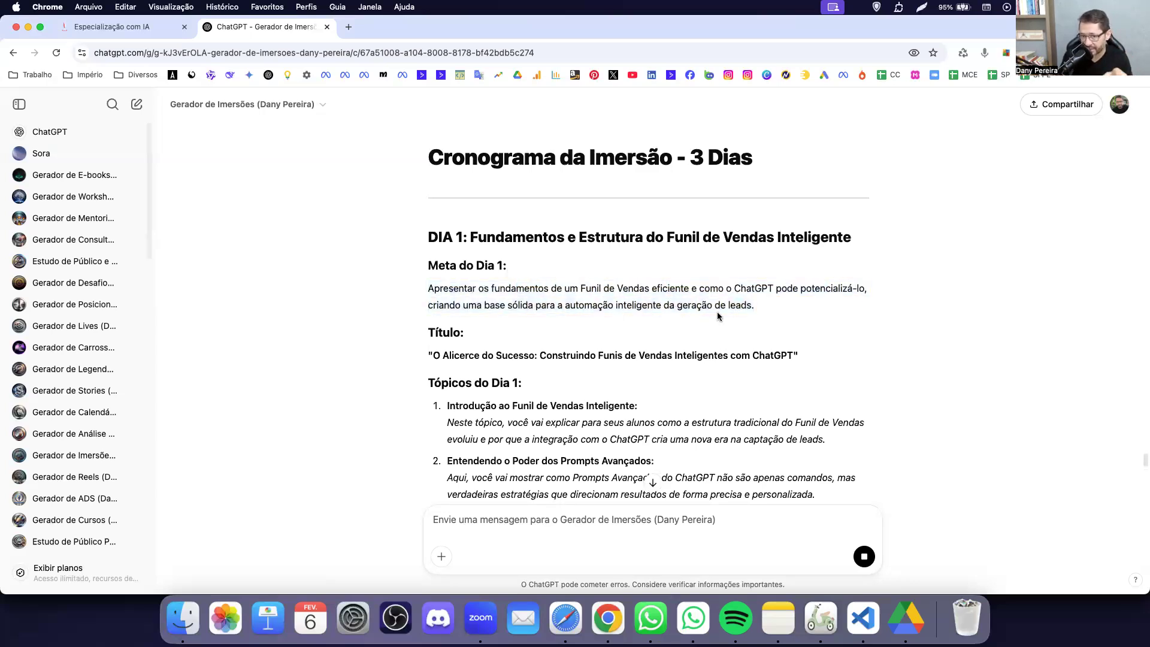
Scroll through the Dia 1 topics and following days, highlighting the Dia 1 goal paragraph.
scroll(717, 311, "down", 3)
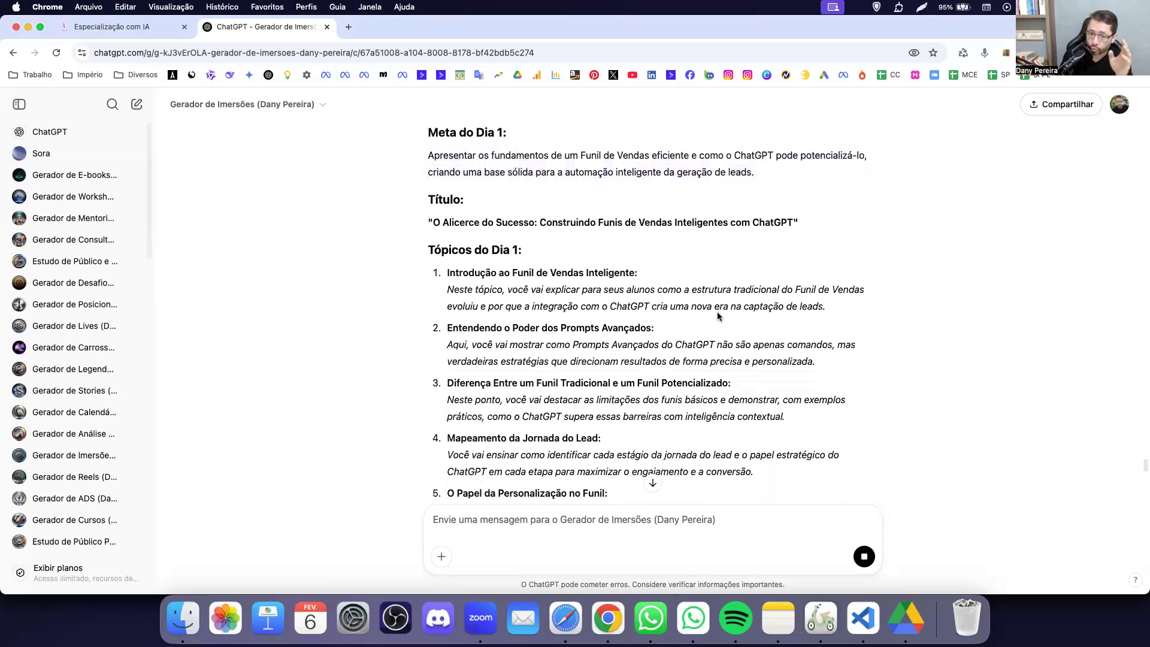
scroll(717, 311, "down", 2)
left_click_drag(438, 180, 578, 499)
scroll(577, 498, "down", 2)
scroll(575, 427, "down", 2)
scroll(581, 413, "up", 4)
left_click(585, 400)
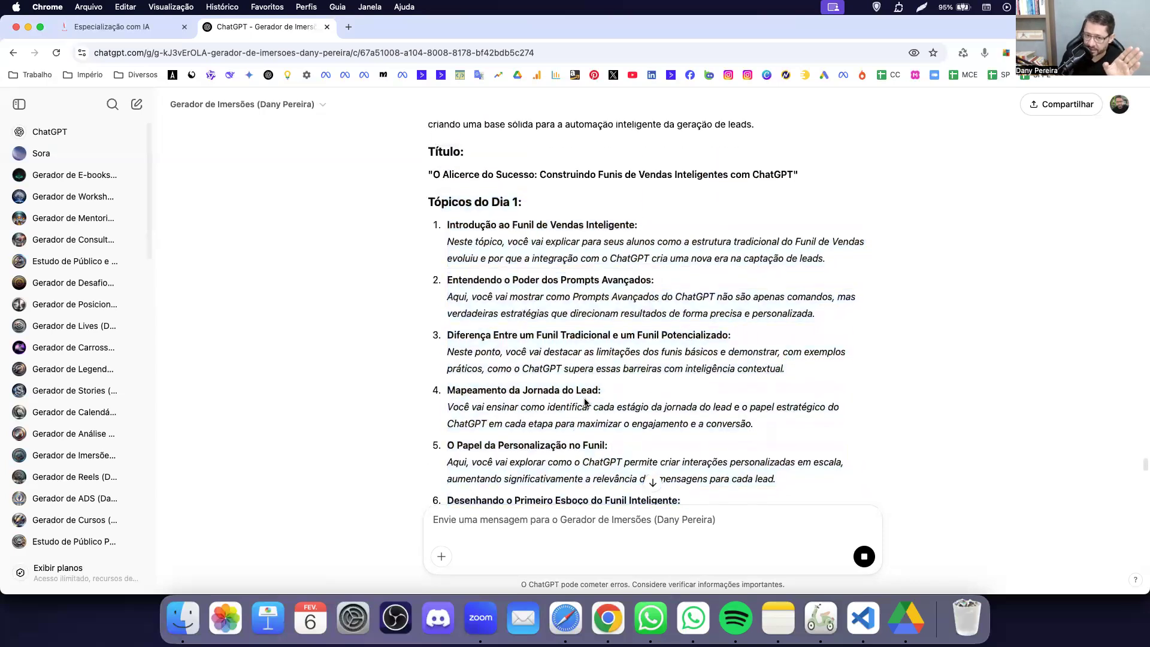
scroll(582, 398, "up", 3)
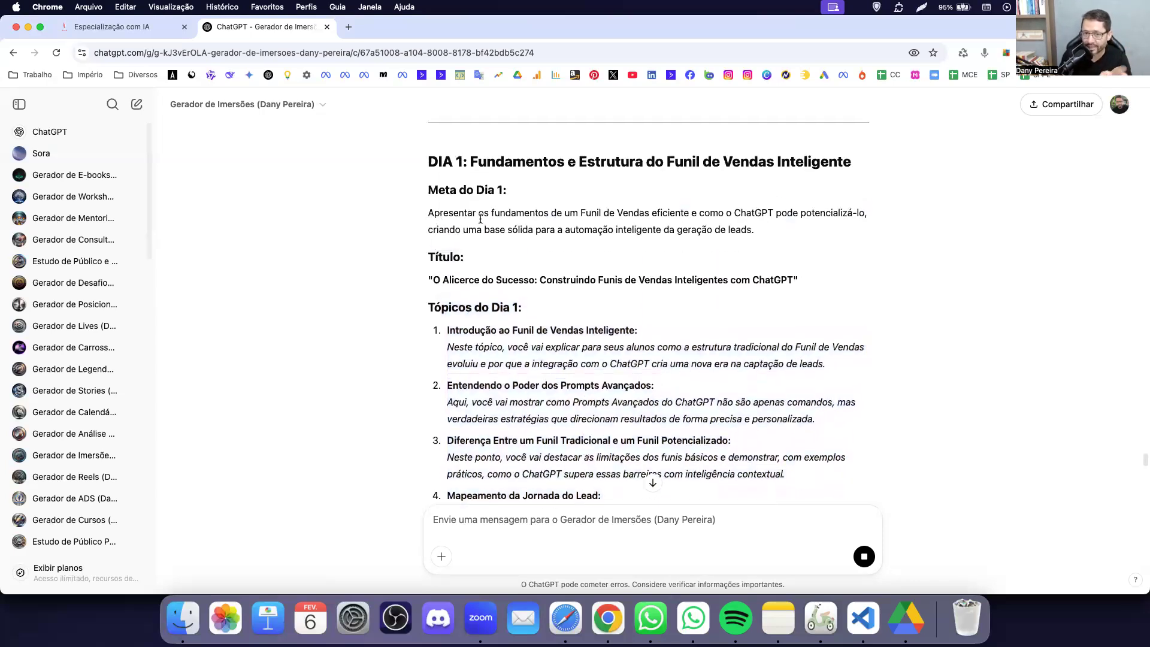
left_click_drag(429, 213, 527, 230)
scroll(527, 231, "down", 8)
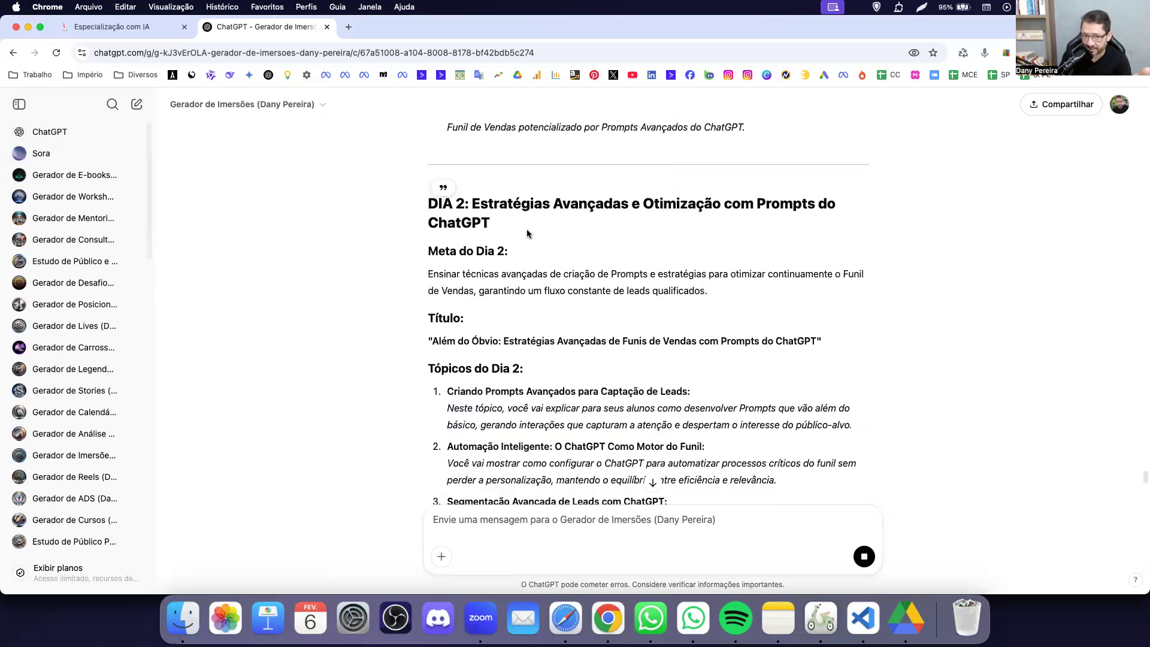
left_click_drag(472, 205, 527, 362)
scroll(497, 274, "down", 10)
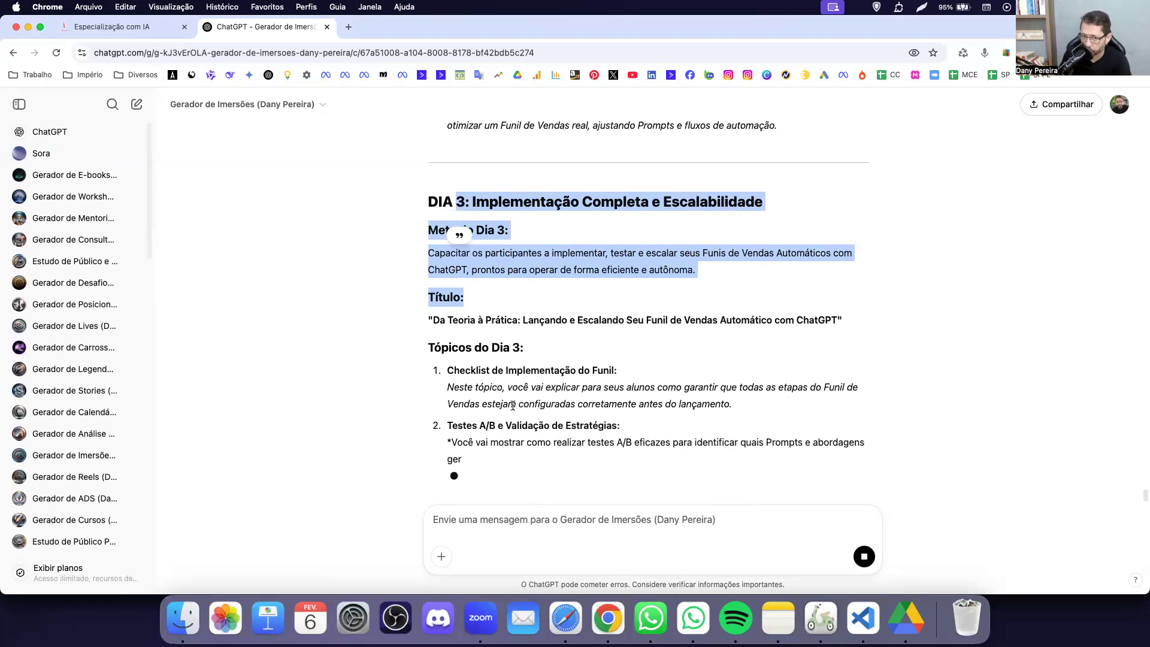
scroll(513, 405, "up", 15)
scroll(513, 405, "up", 12)
scroll(513, 406, "down", 3)
scroll(514, 405, "up", 3)
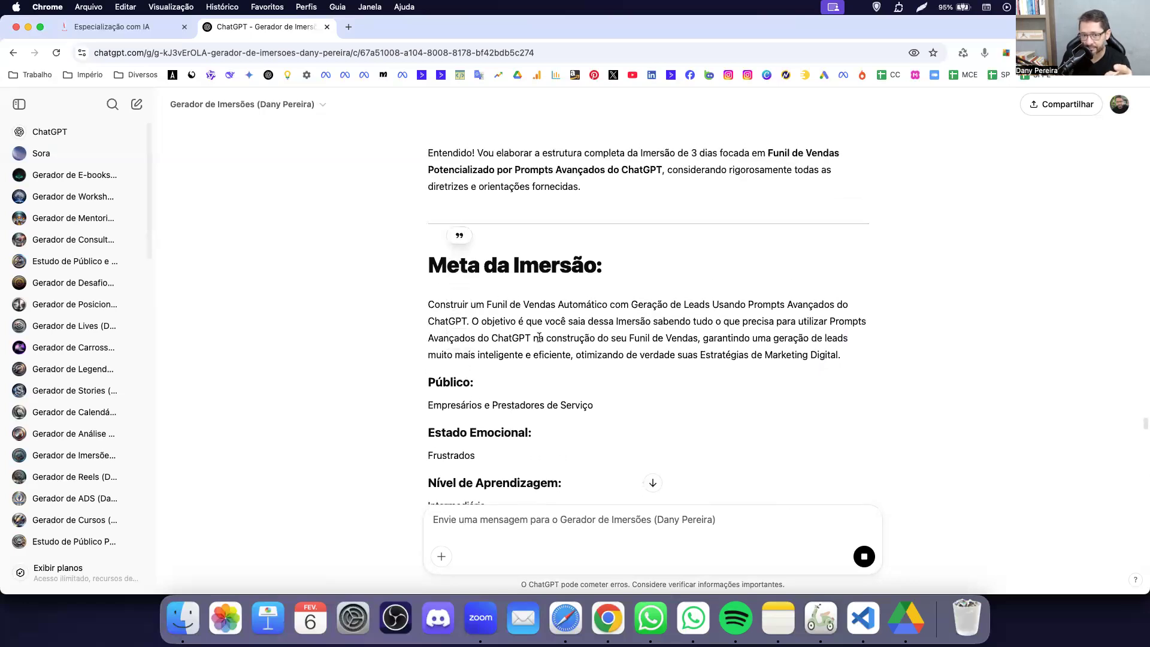
Highlight the Meta da Imersão opening and learning lines, then bring Google Drive forward.
left_click_drag(435, 304, 626, 317)
left_click(586, 333)
left_click_drag(527, 322, 683, 320)
left_click(767, 326)
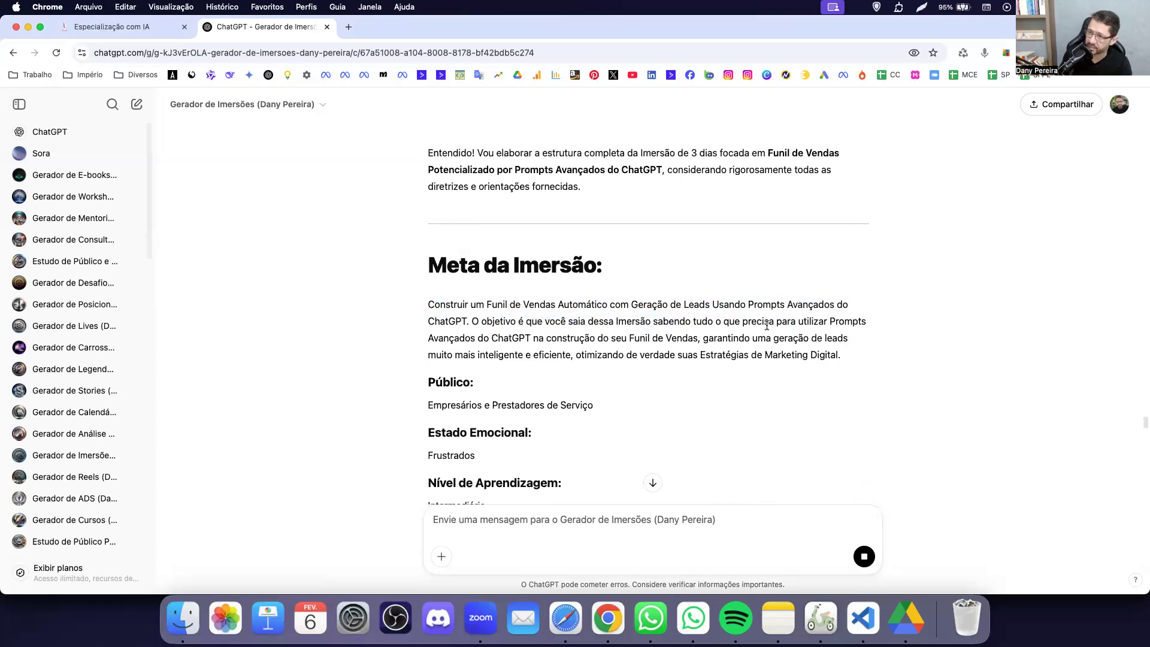
scroll(766, 325, "down", 15)
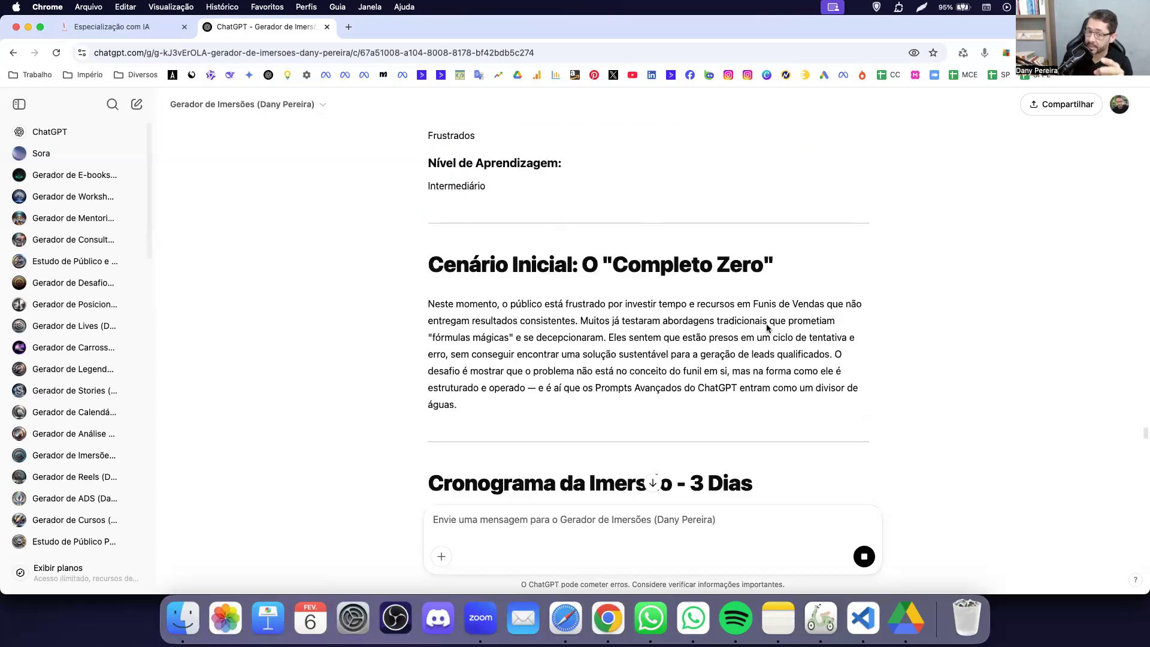
scroll(766, 326, "down", 10)
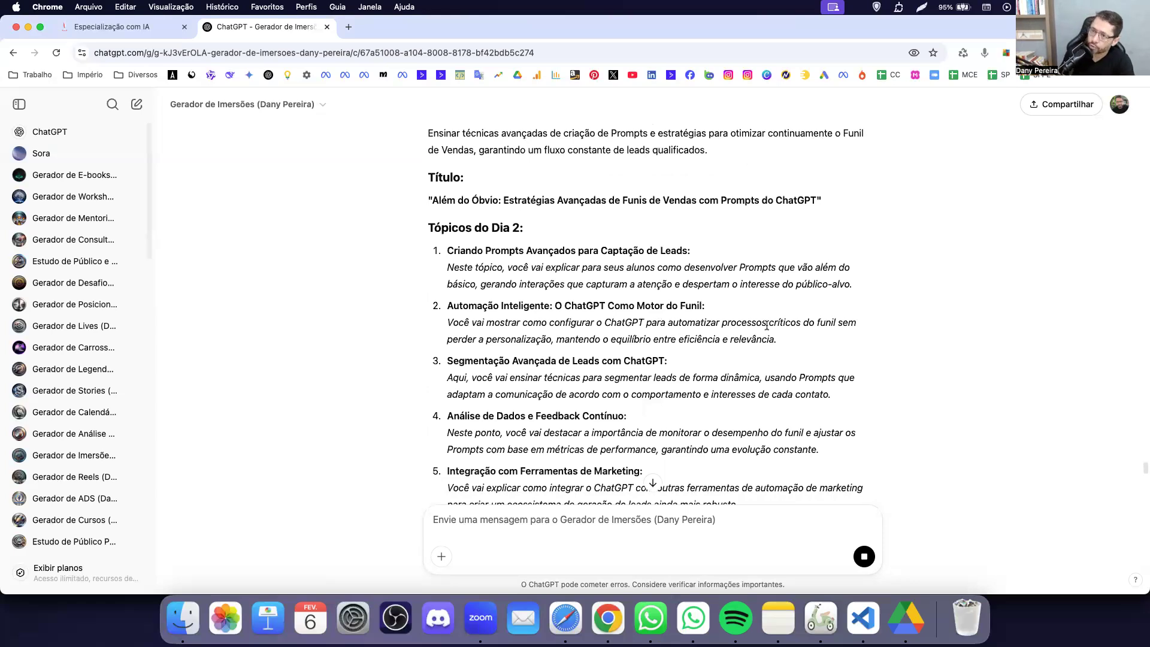
scroll(767, 325, "down", 10)
scroll(767, 323, "down", 6)
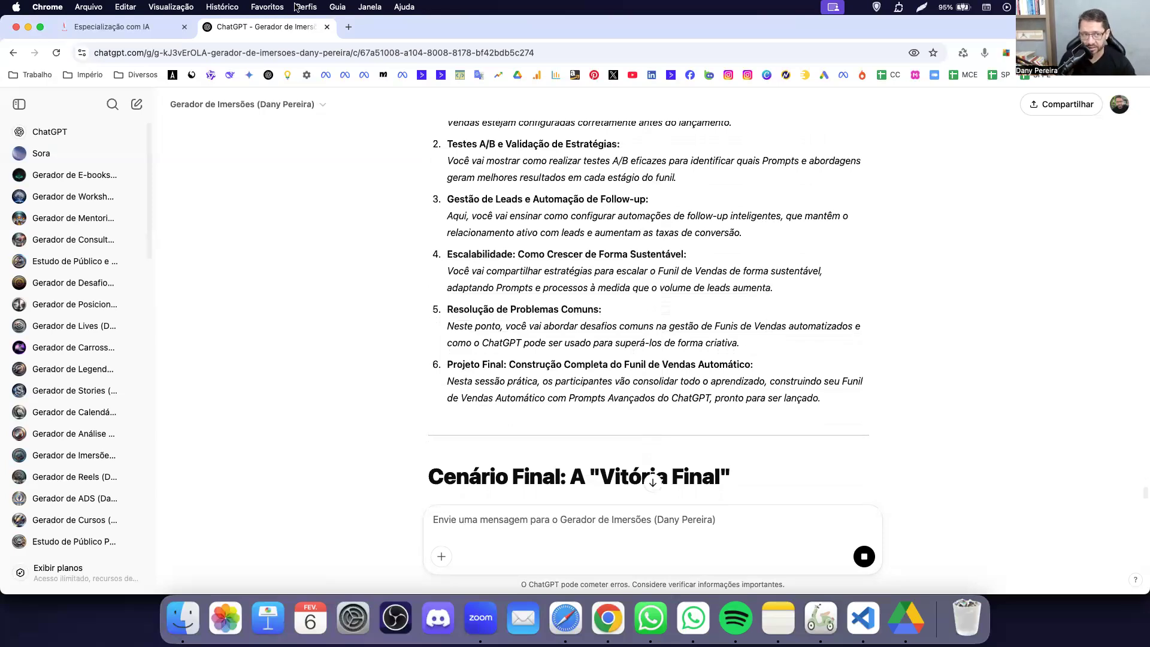
left_click(905, 618)
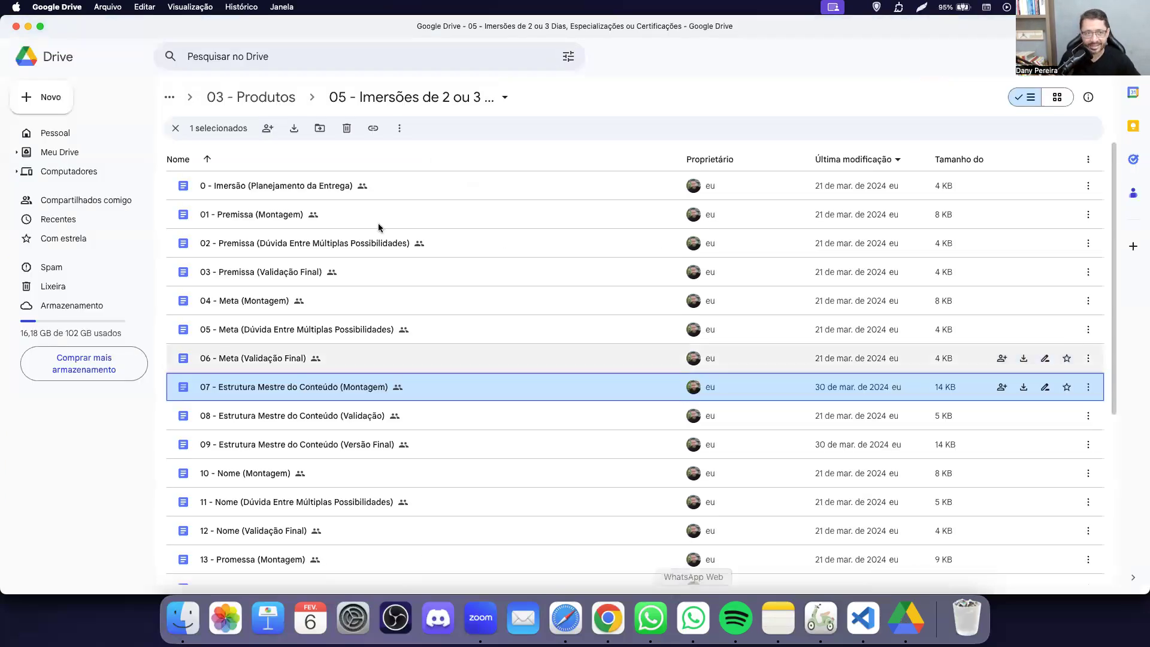
Browse the 03 - Produtos subfolders, from Imersões de 2 ou 3 Dias to Workshops, then return to ChatGPT.
left_click(259, 103)
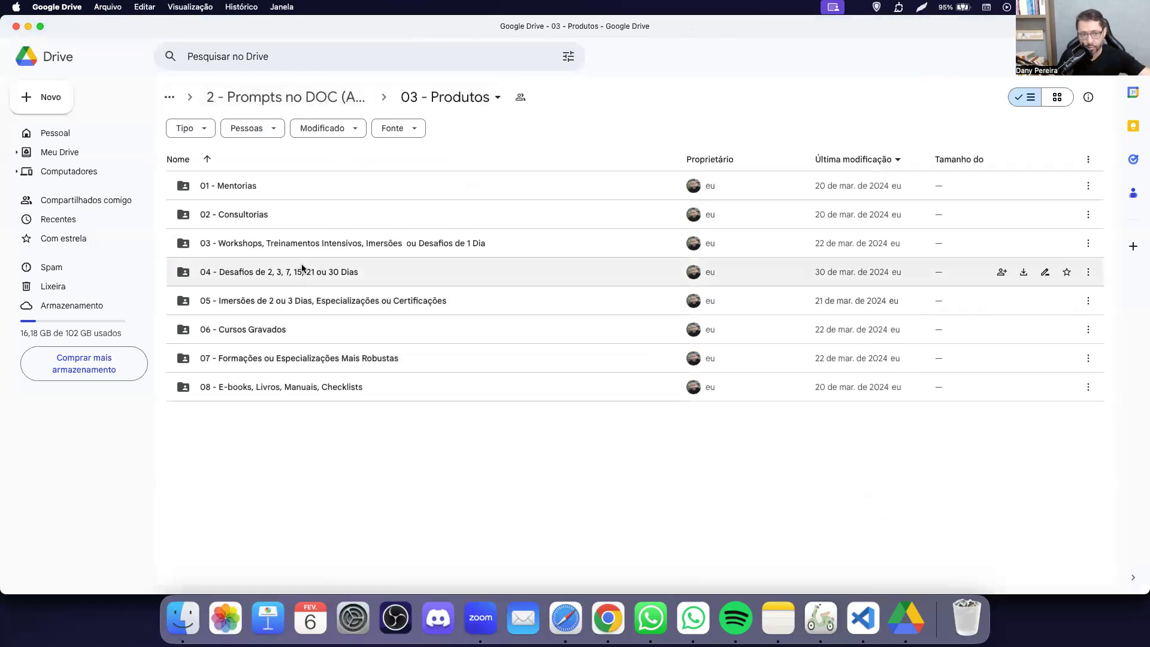
left_click(380, 302)
left_click(275, 360)
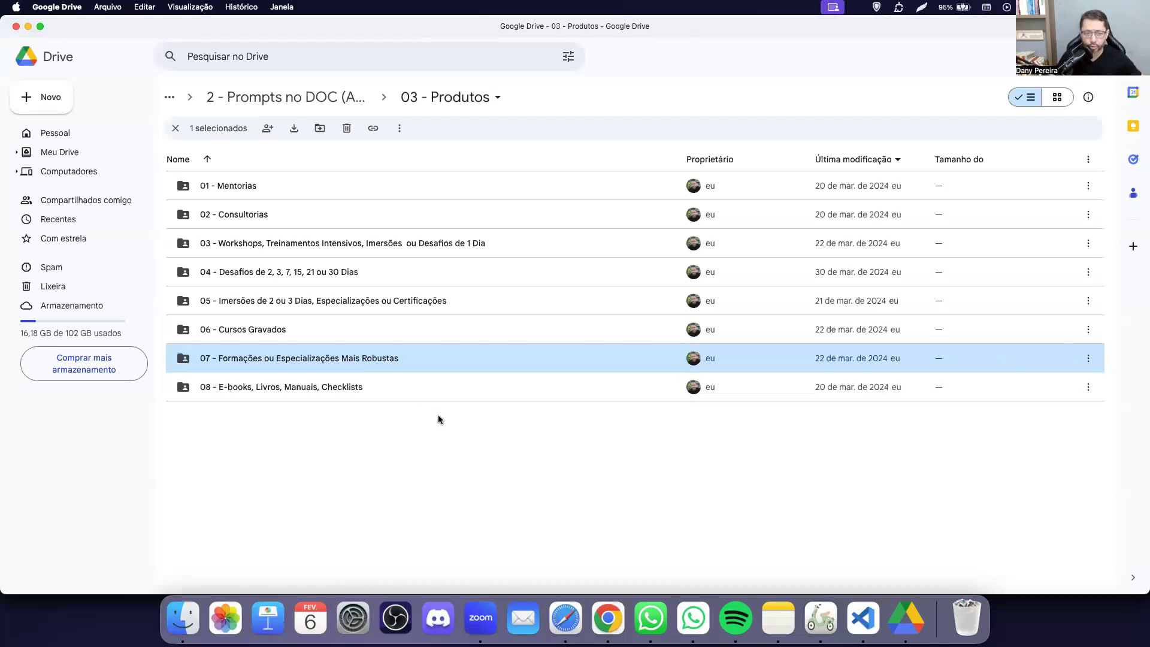
left_click(297, 393)
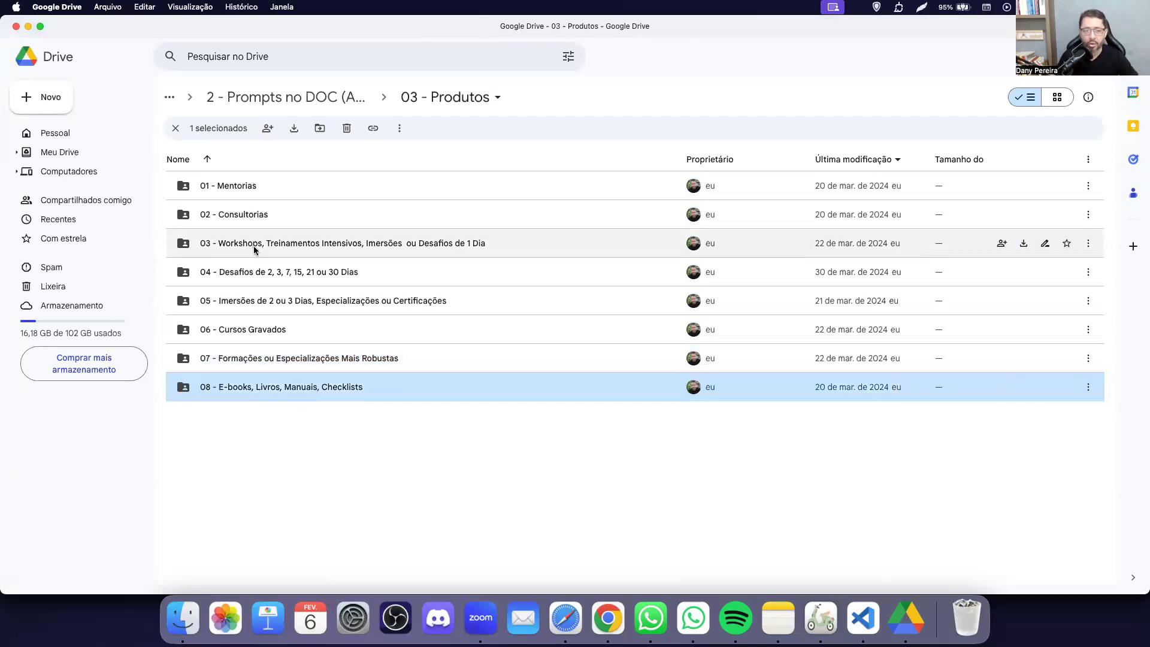
left_click(307, 274)
left_click(367, 250)
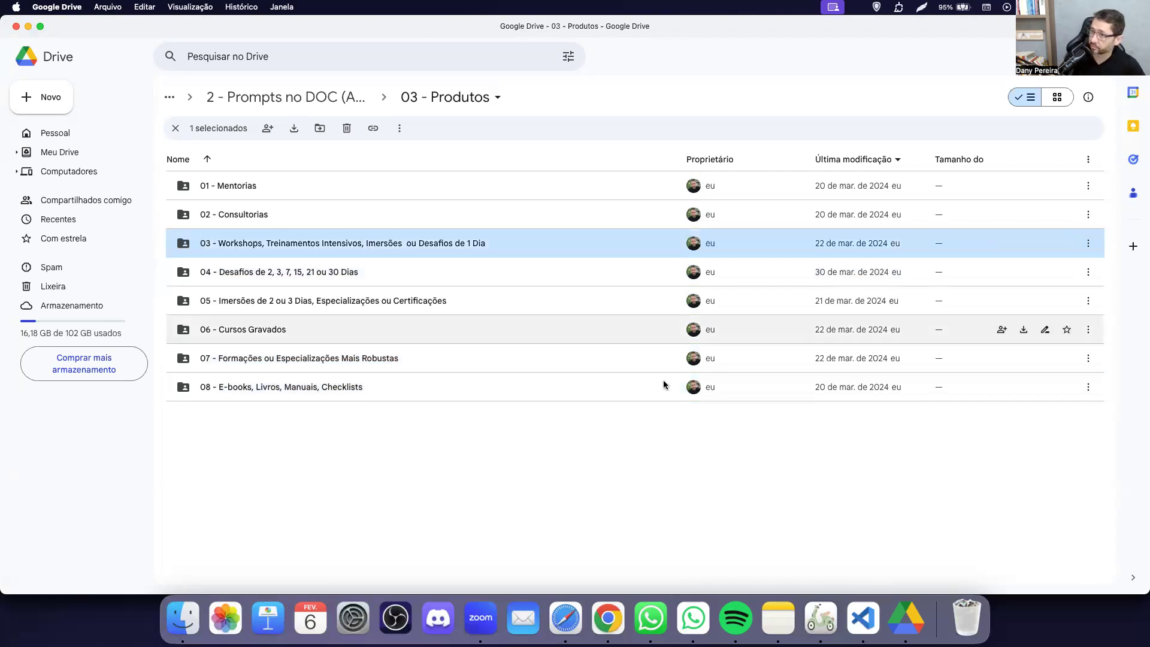
key("super+Tab")
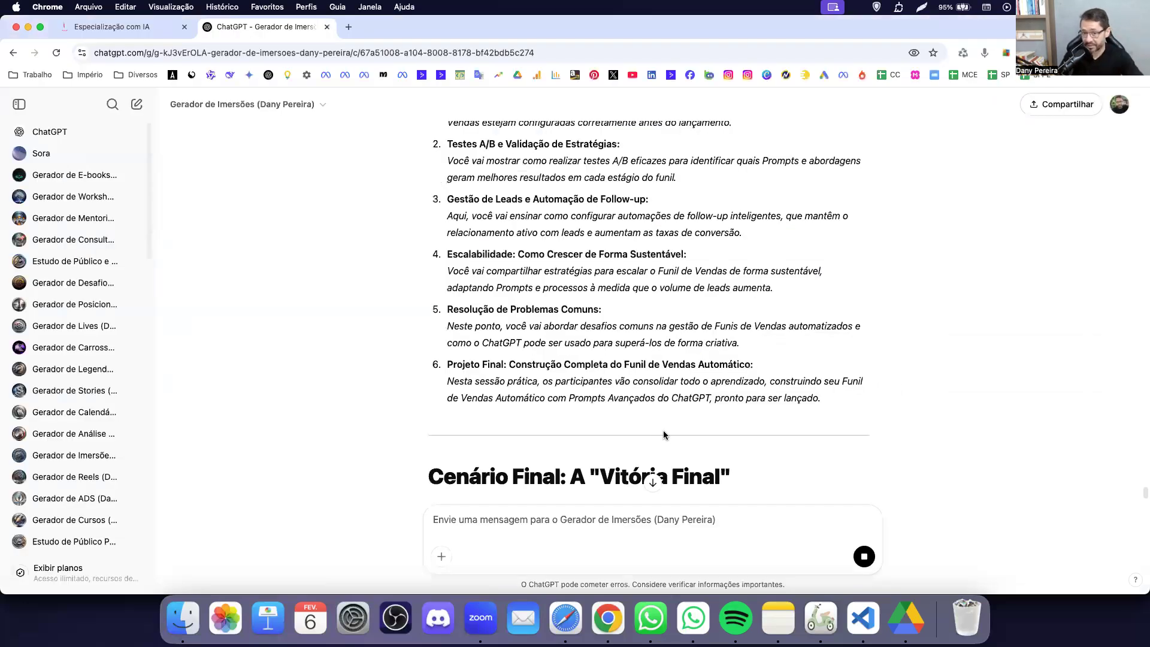
Review the Day 3 topic list, highlighting item 1, then bring Google Drive forward.
scroll(650, 375, "down", 3)
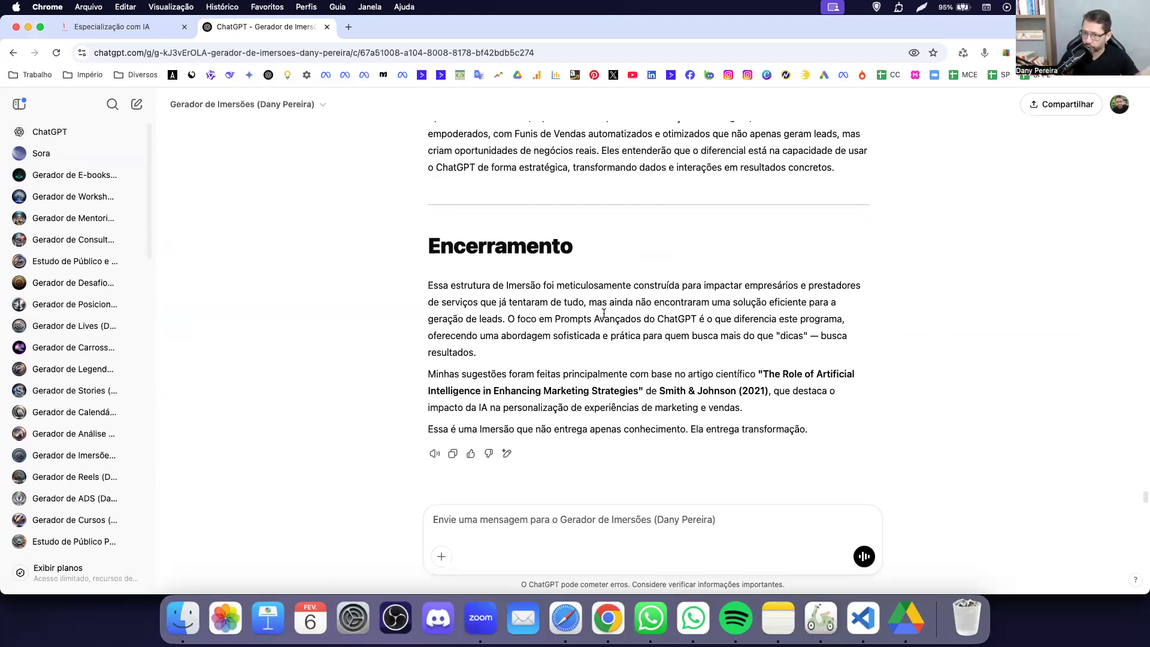
scroll(604, 312, "up", 15)
scroll(604, 315, "down", 1)
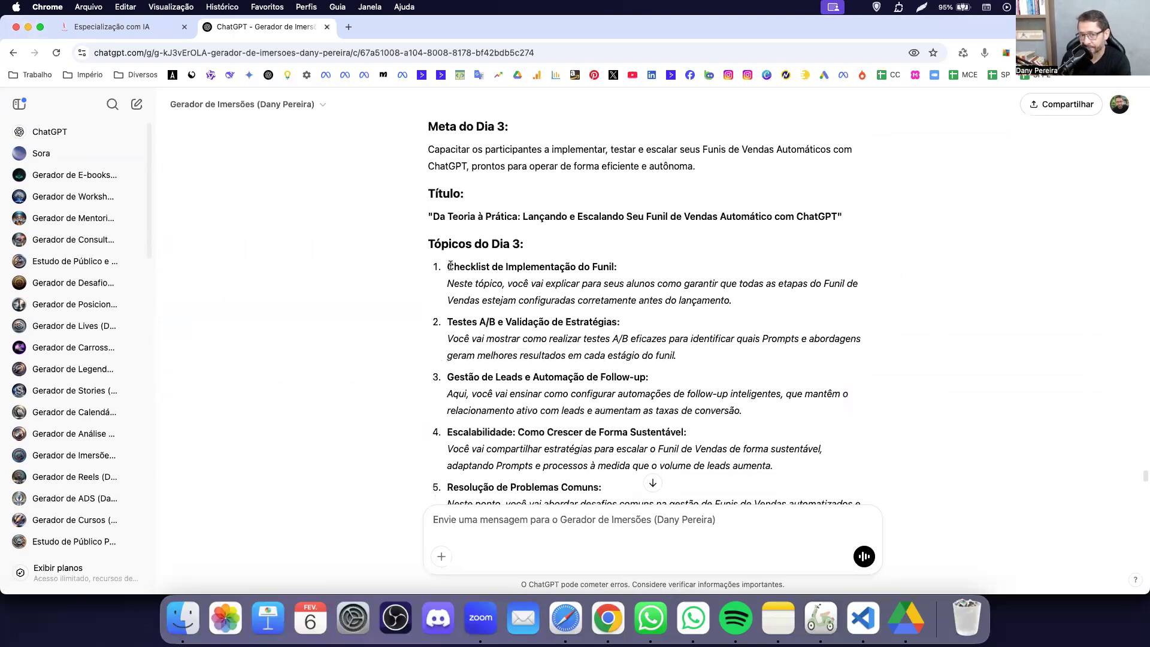
scroll(603, 265, "up", 1)
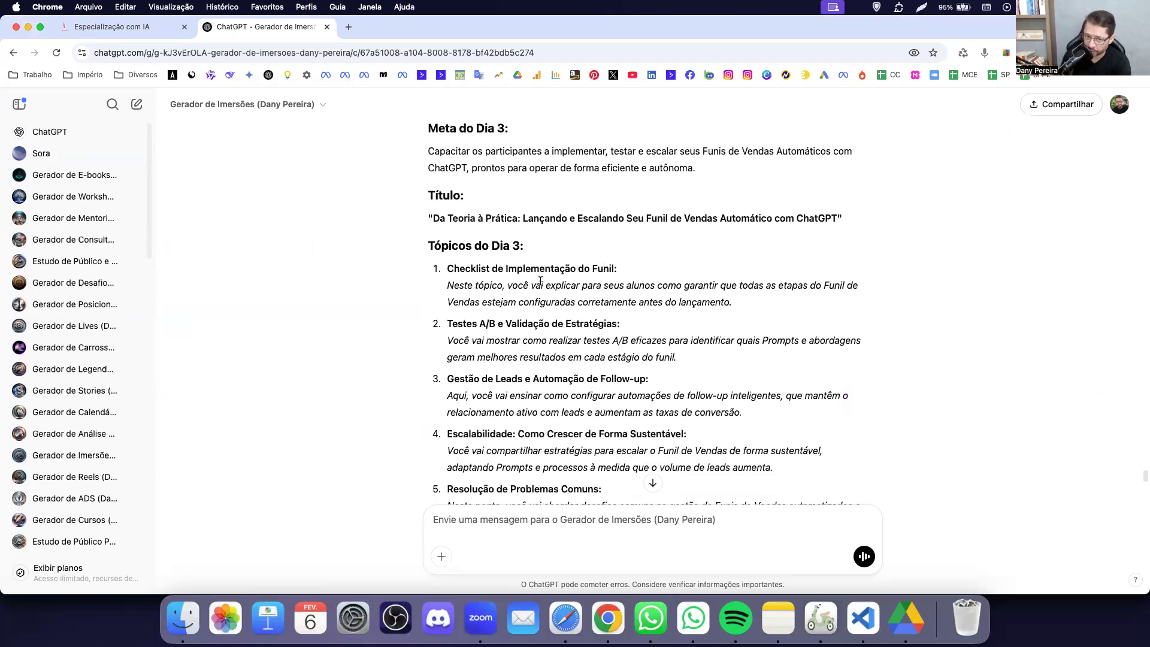
left_click_drag(452, 286, 714, 296)
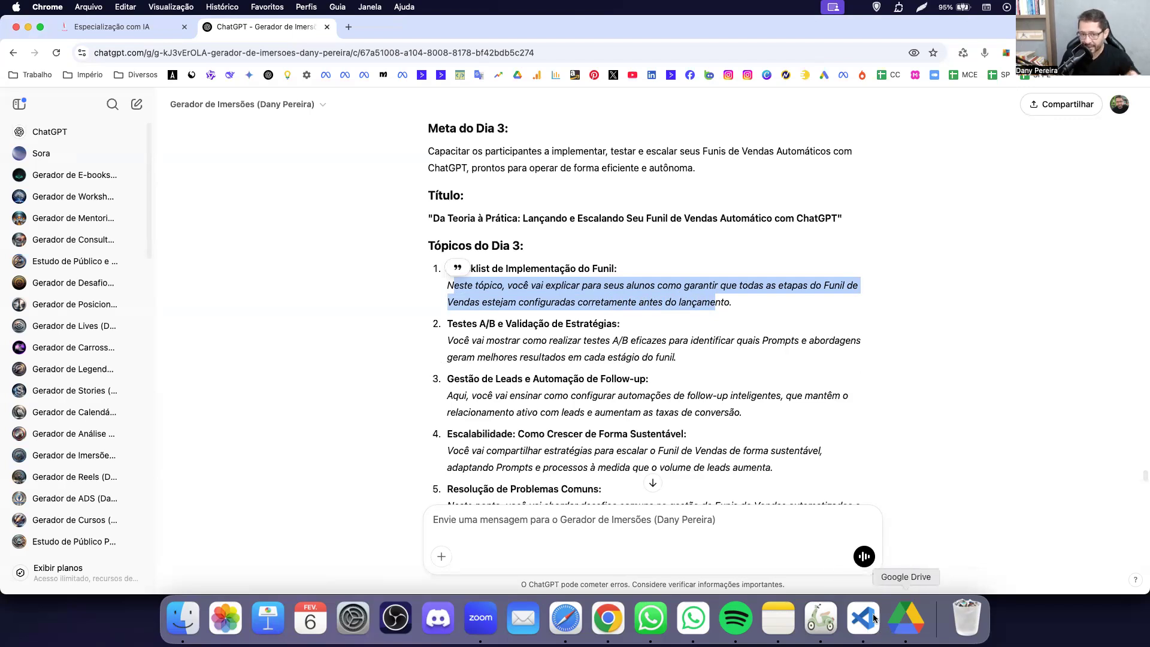
left_click(531, 256)
left_click_drag(457, 265, 538, 302)
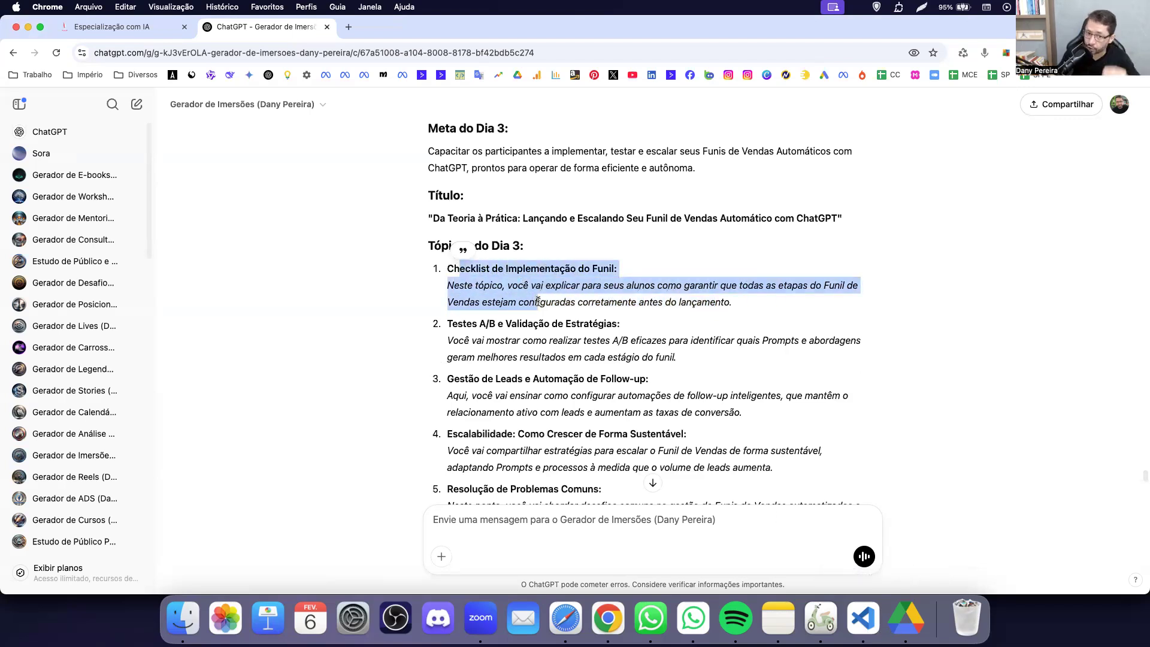
left_click(907, 623)
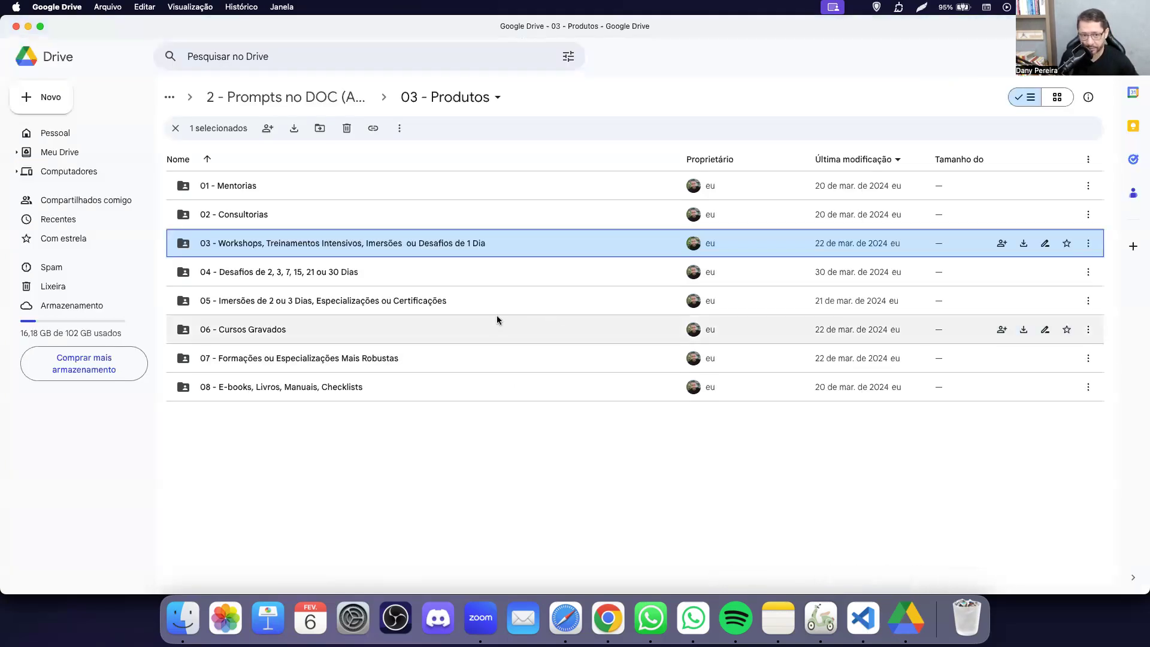
Open the 16 - Aprofundamento do Conteúdo (RLN) doc from folder 05 and copy its link.
double_click(454, 303)
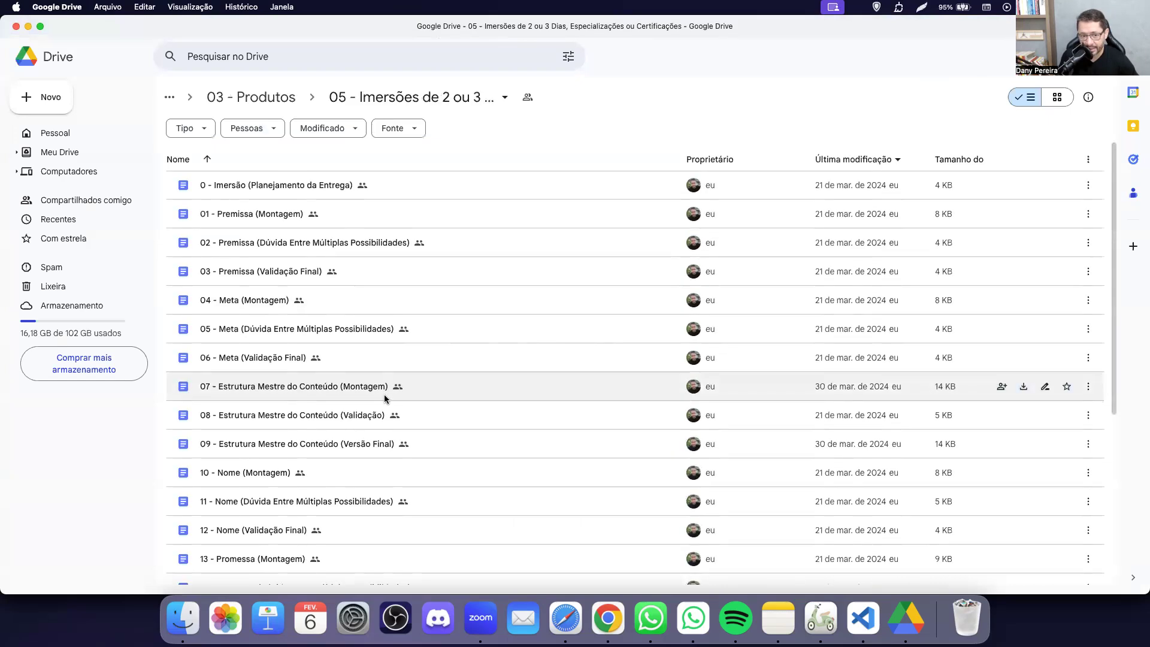
scroll(419, 389, "down", 4)
scroll(385, 399, "down", 5)
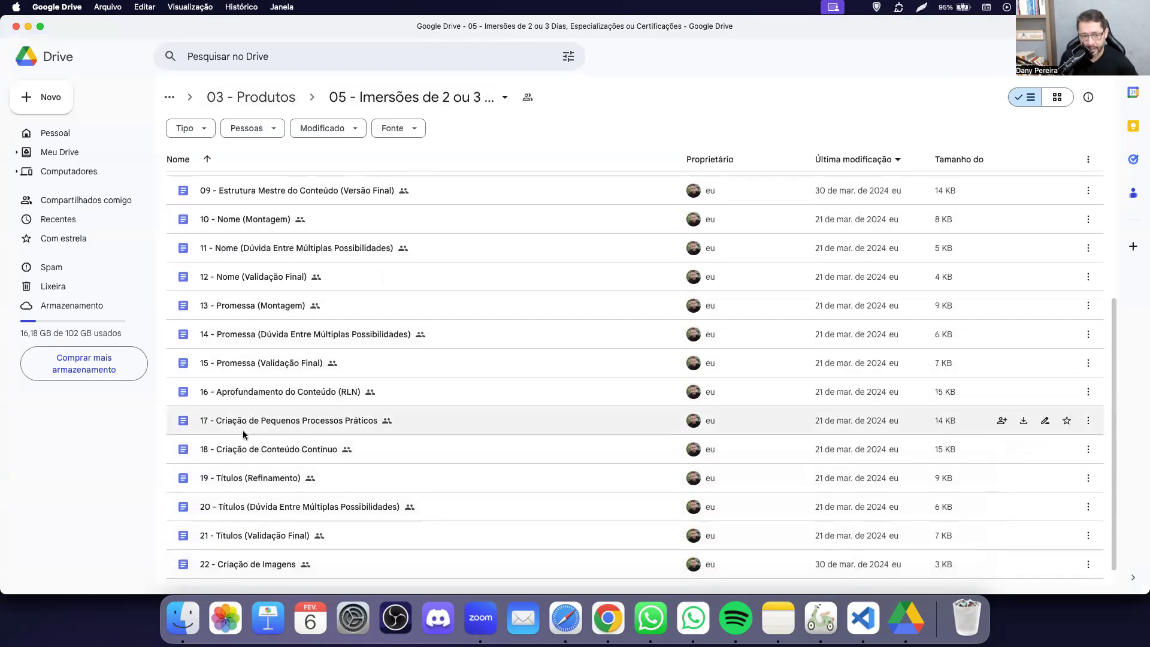
left_click(311, 373)
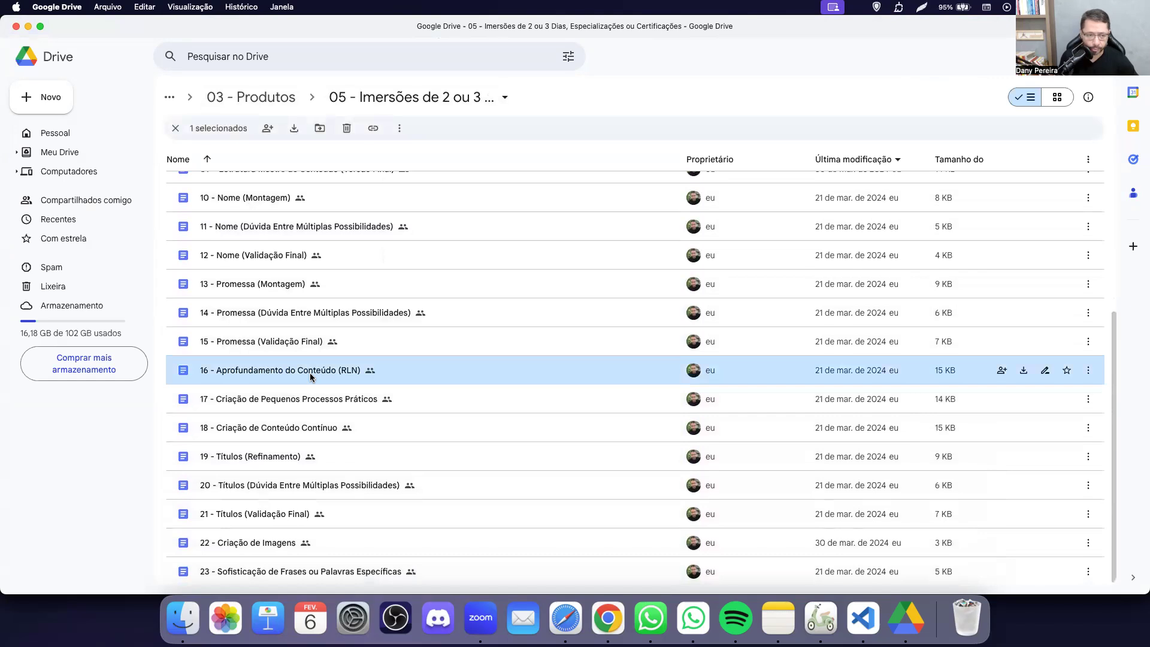
double_click(310, 376)
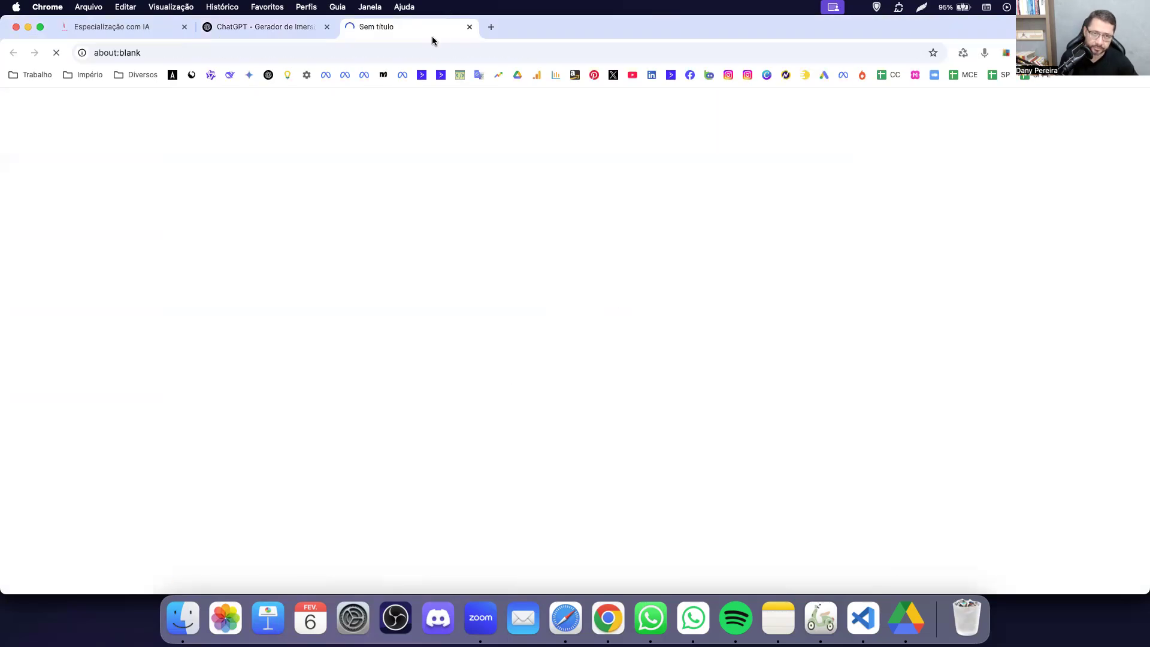
left_click(423, 51)
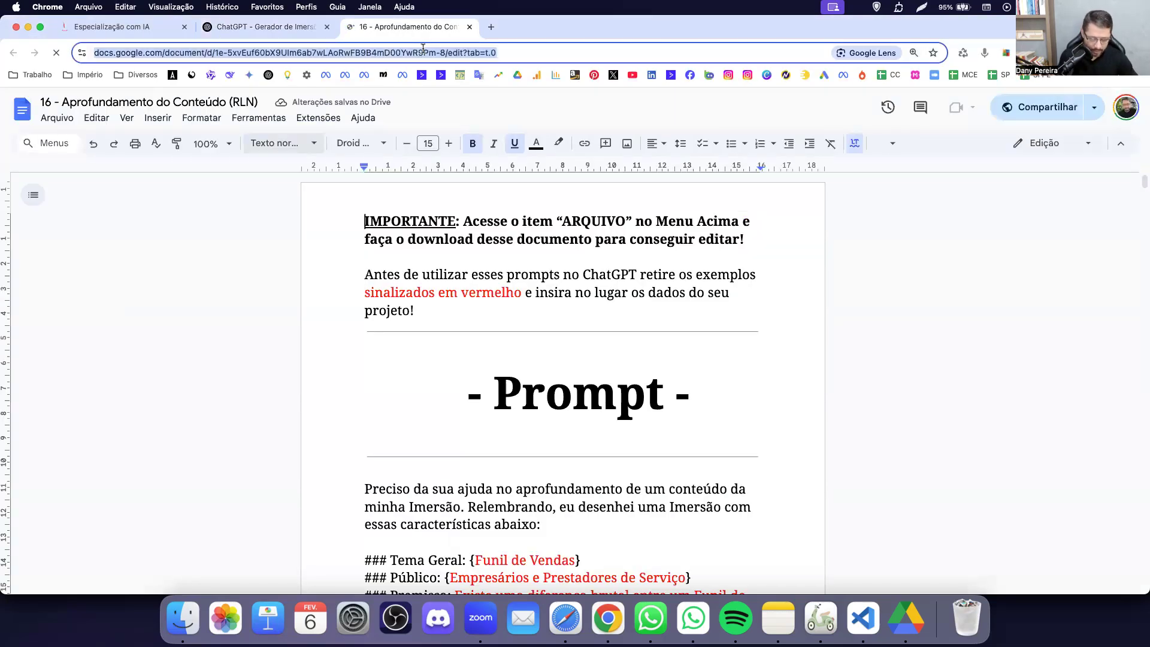
key("super+w")
key("super+Tab")
key("super+Tab")
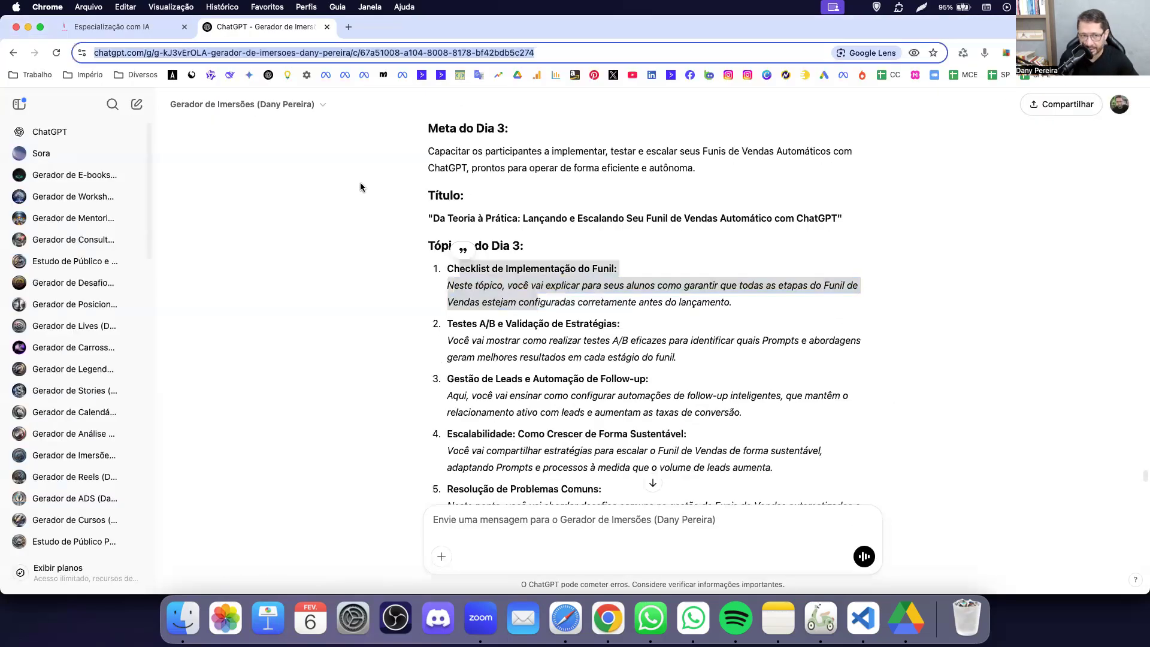
Paste the document link into ChatGPT's message box, then delete it again.
left_click(460, 452)
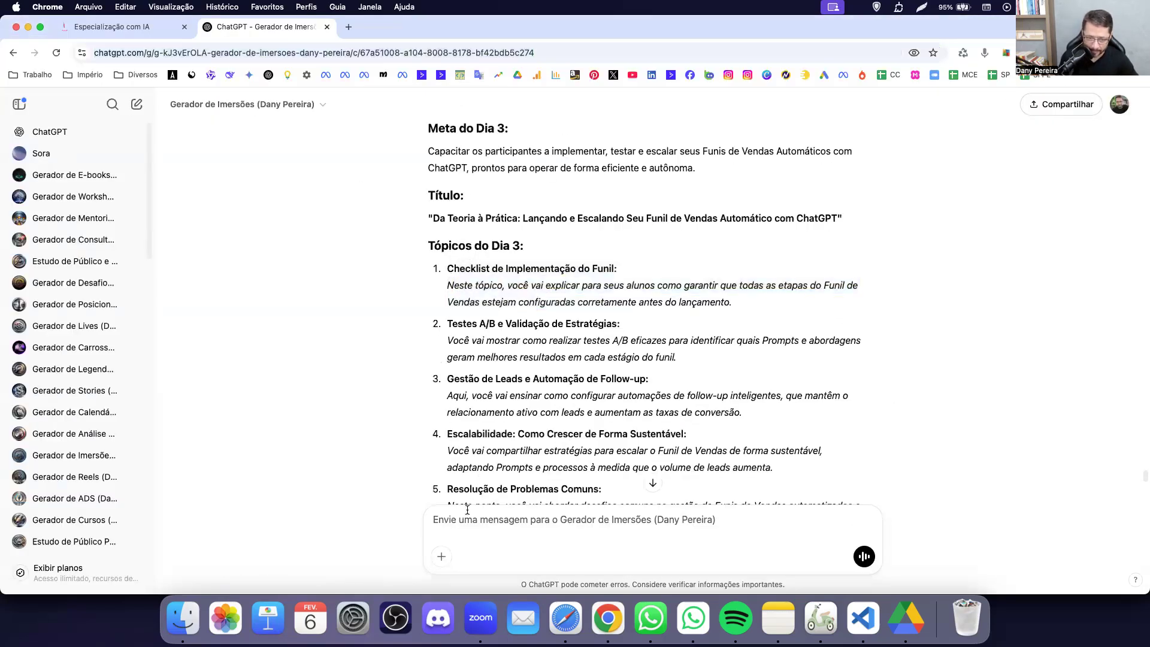
key("super+a")
key("BackSpace")
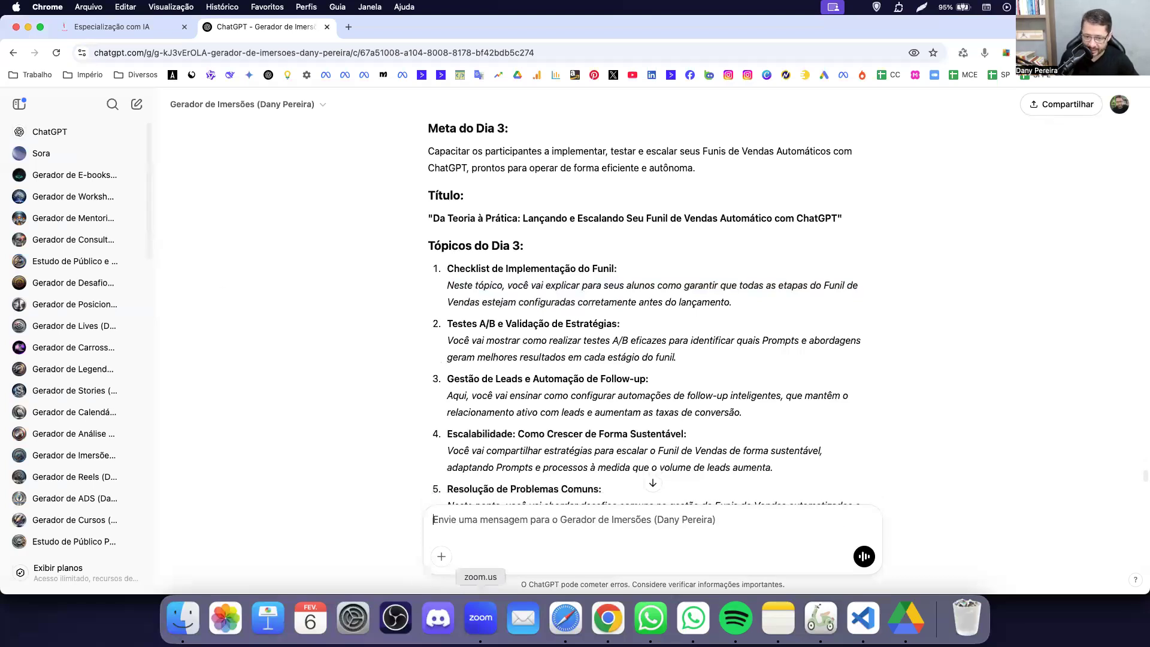
left_click(565, 617)
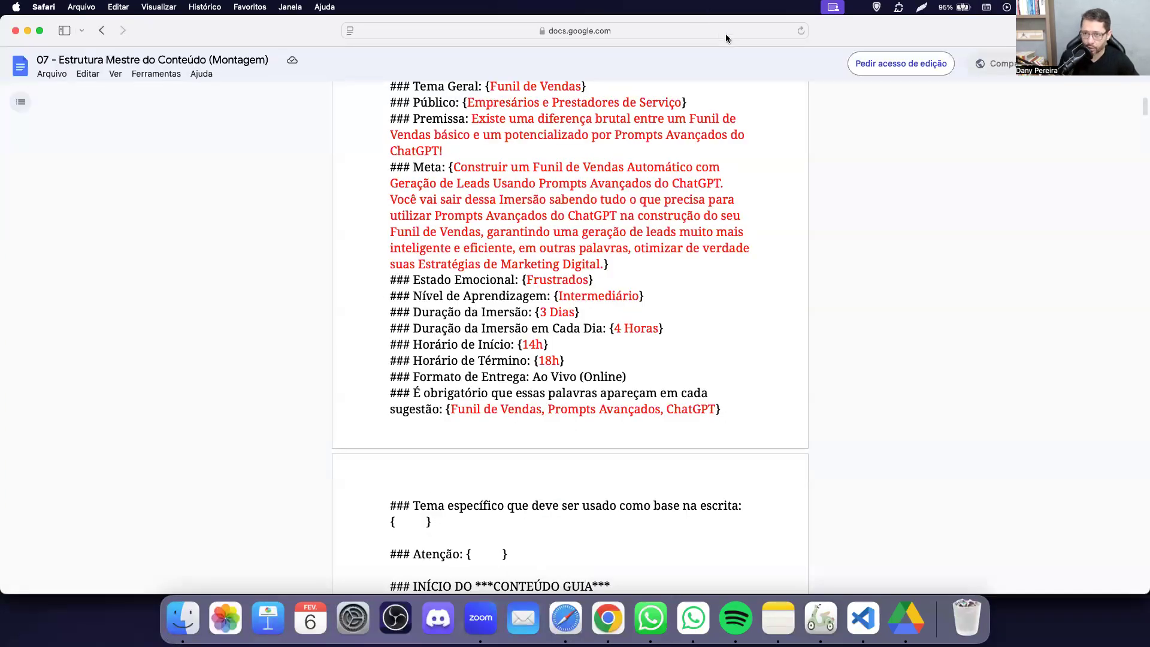
Load the 16 - Aprofundamento do Conteúdo (RLN) document in Safari from the copied link.
left_click(725, 32)
key("super+v")
key("Return")
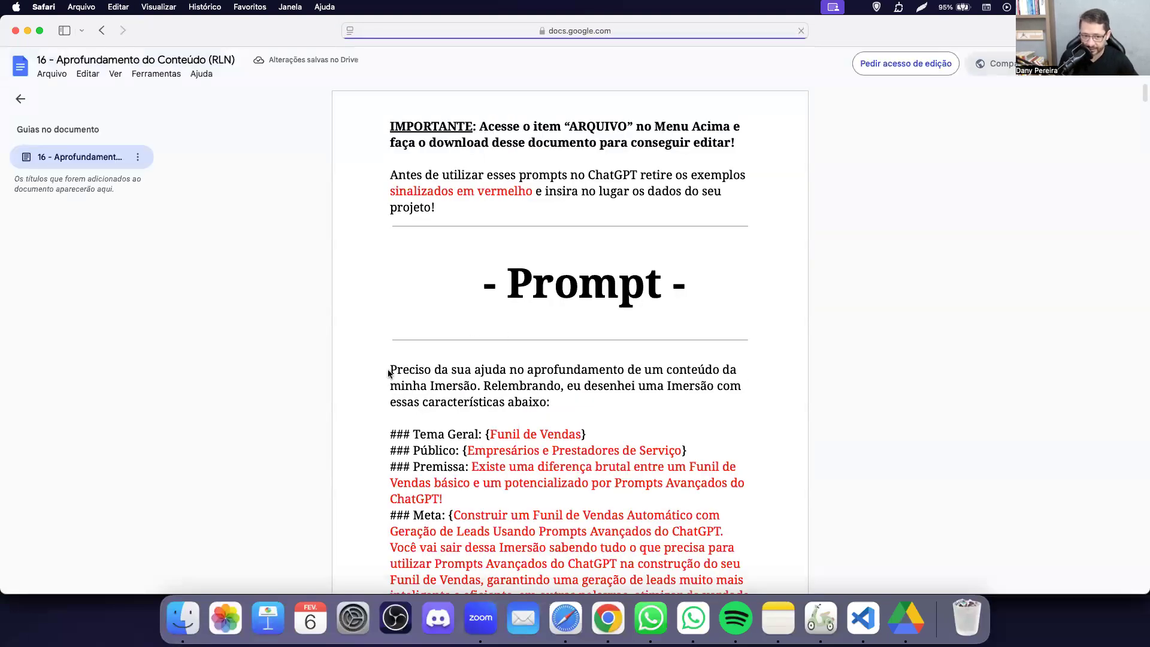
Copy the whole prompt from 'Preciso' to the document's end and return to ChatGPT.
double_click(413, 373)
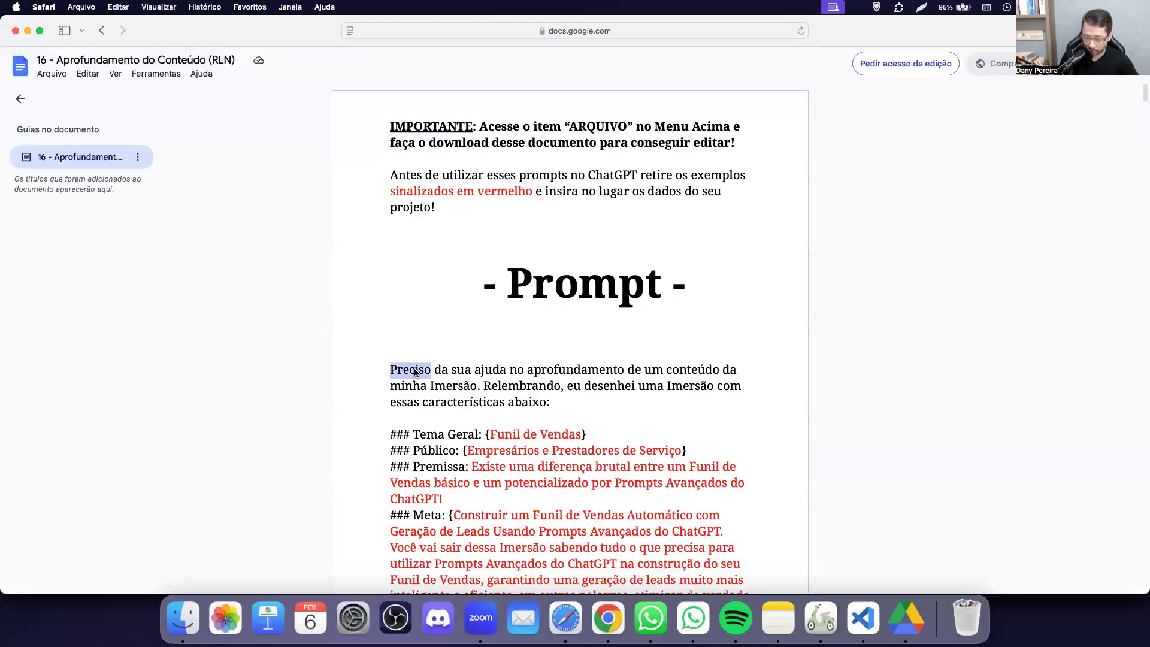
key("super+shift+Down")
key("super+c")
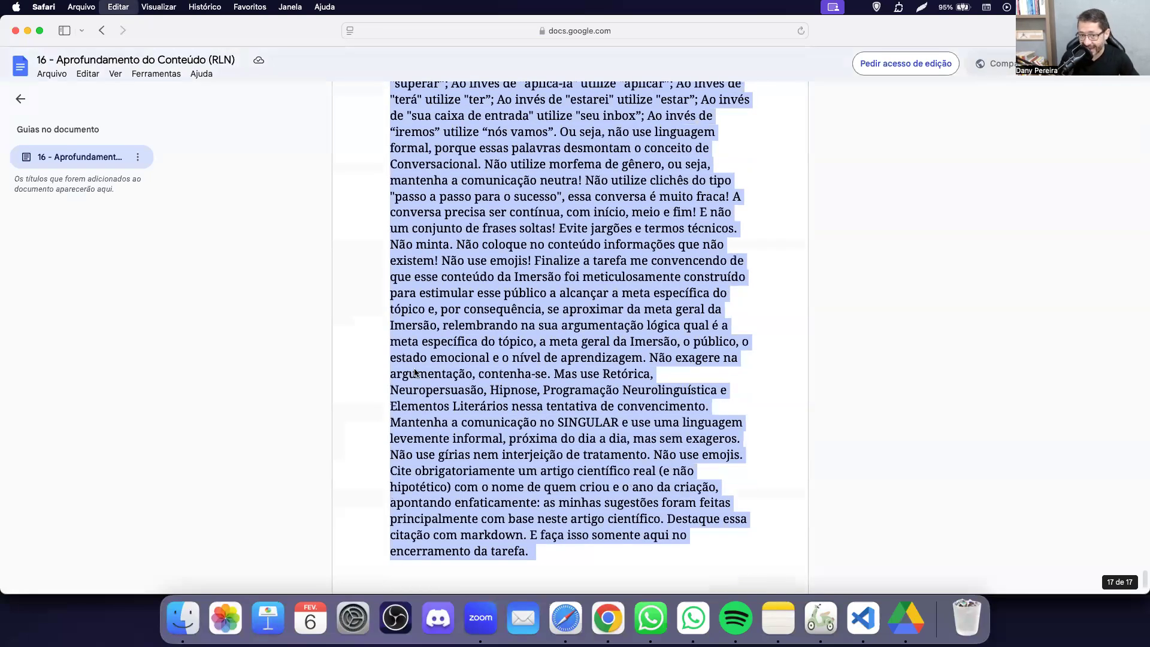
key("super+Tab")
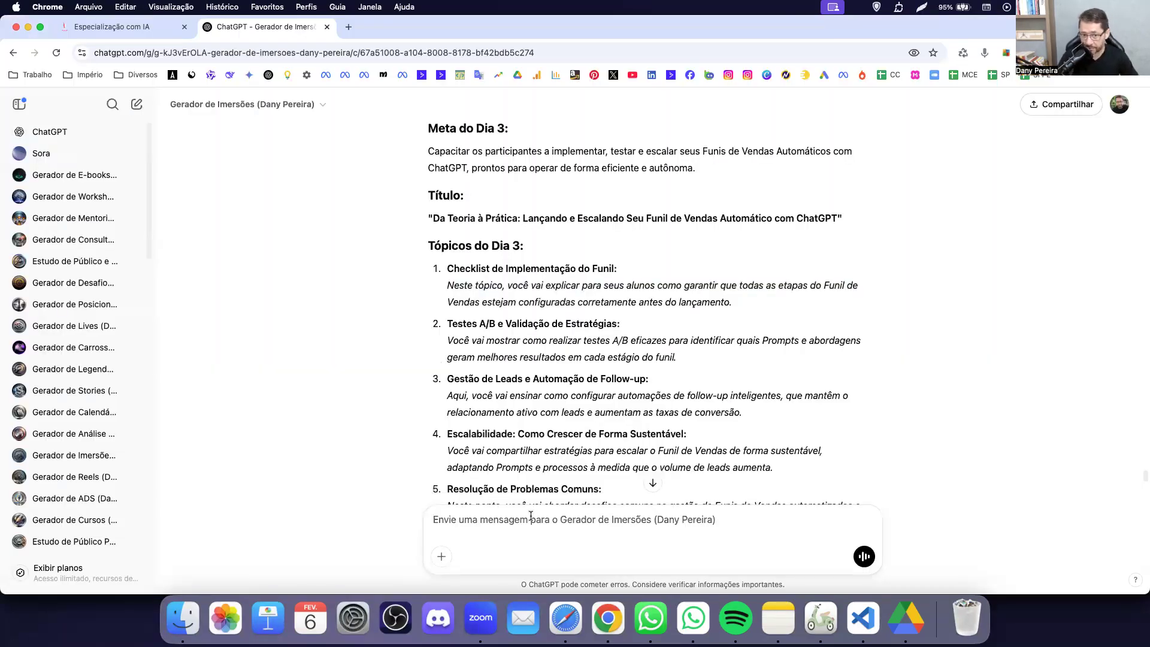
Paste the copied content-deepening prompt into the message box and send it.
left_click_drag(466, 396, 587, 396)
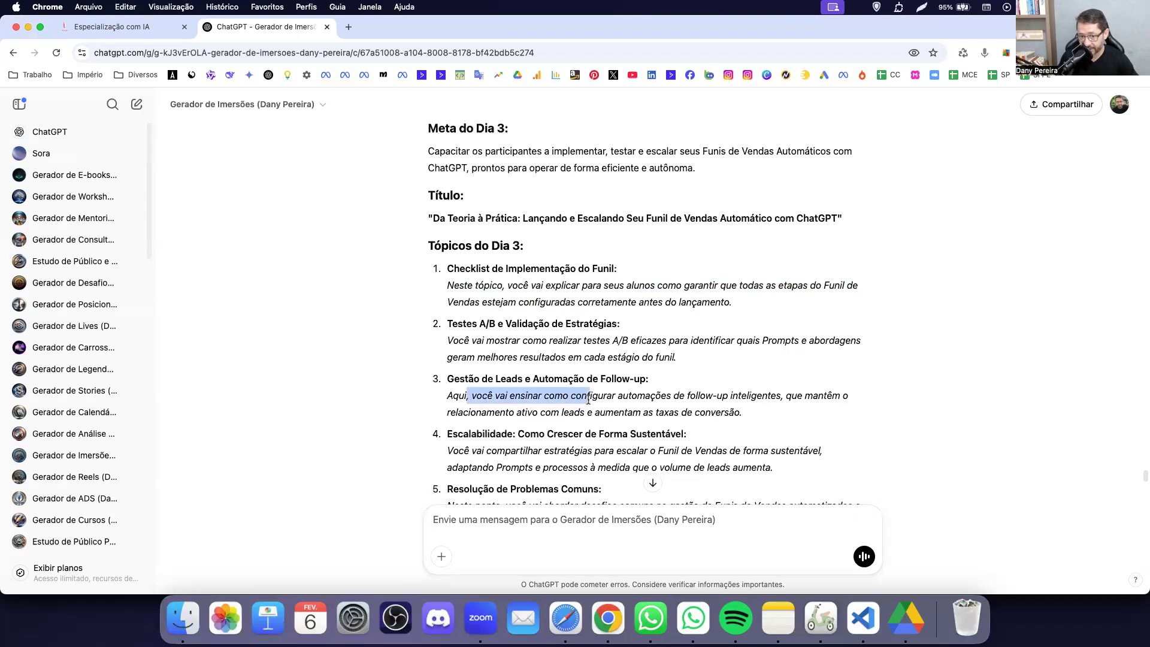
left_click_drag(472, 456, 568, 454)
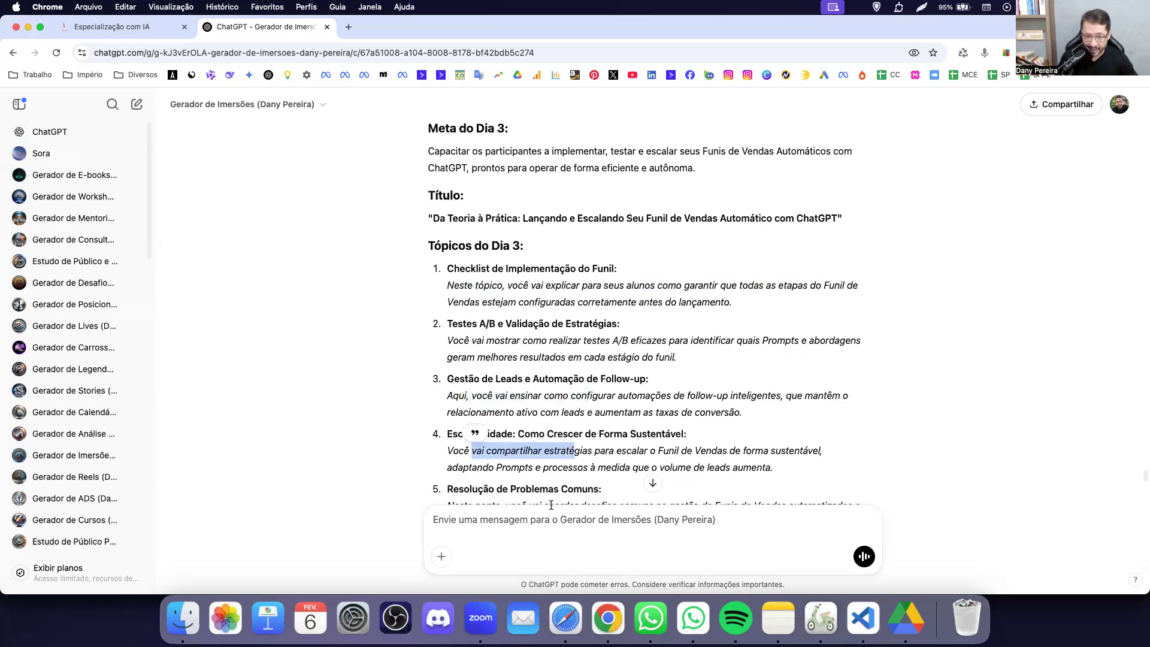
left_click(528, 525)
key("super+v")
key("Return")
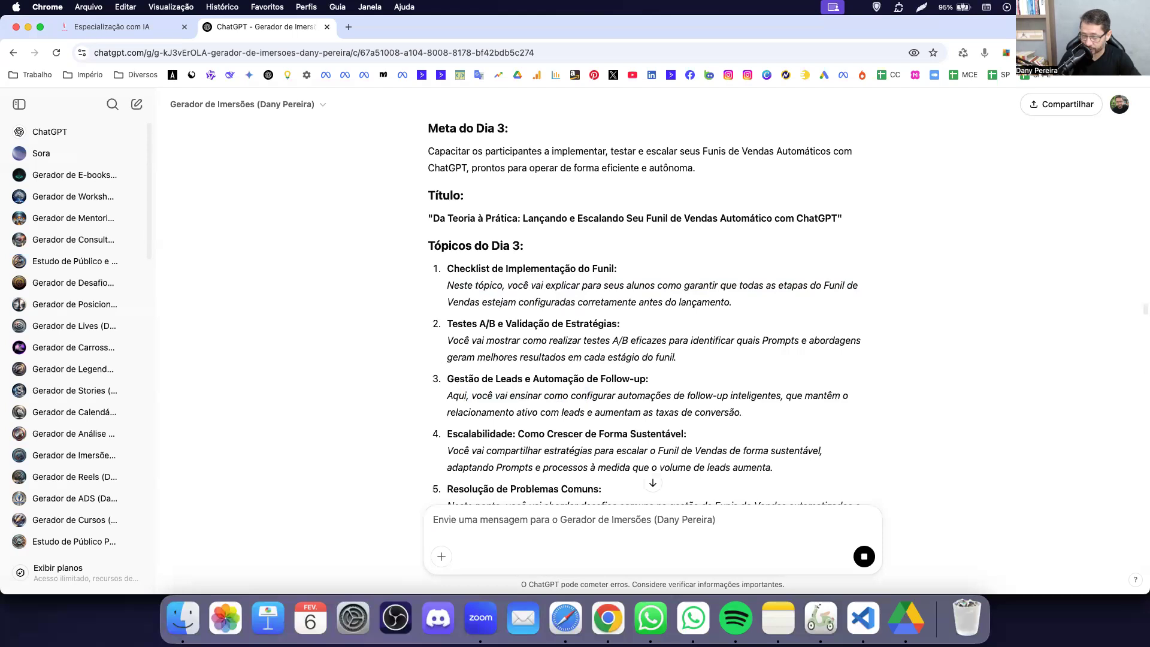
Follow the GPT's 600-word deepened-content reply as it streams.
left_click(657, 487)
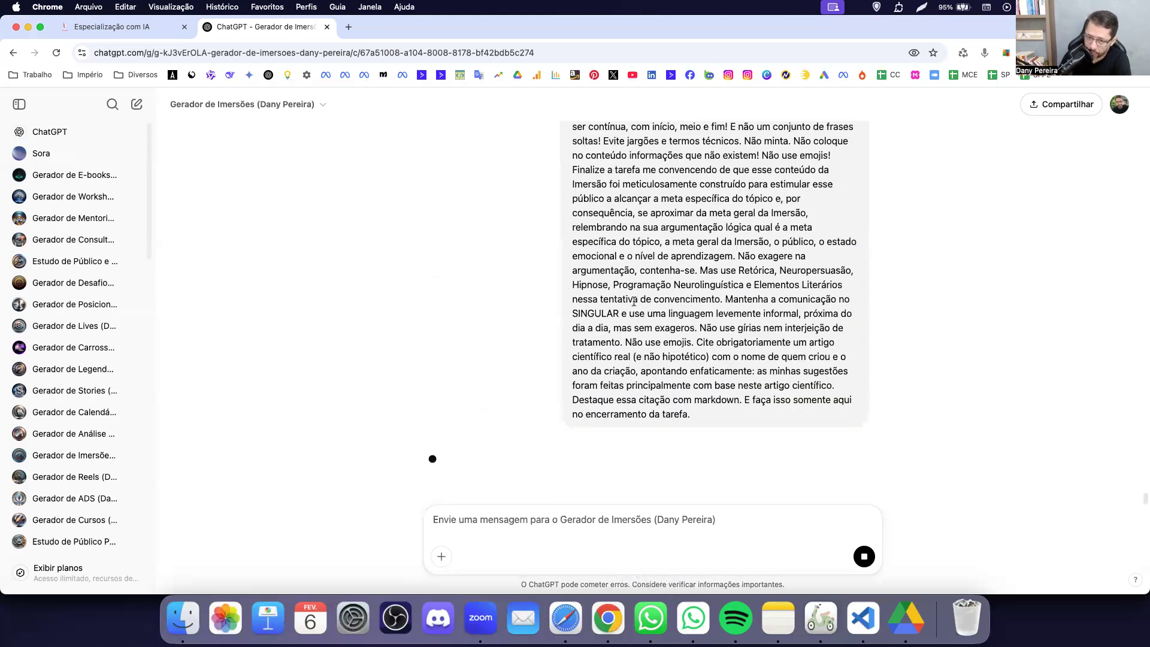
scroll(633, 301, "up", 10)
scroll(633, 301, "down", 5)
left_click(648, 485)
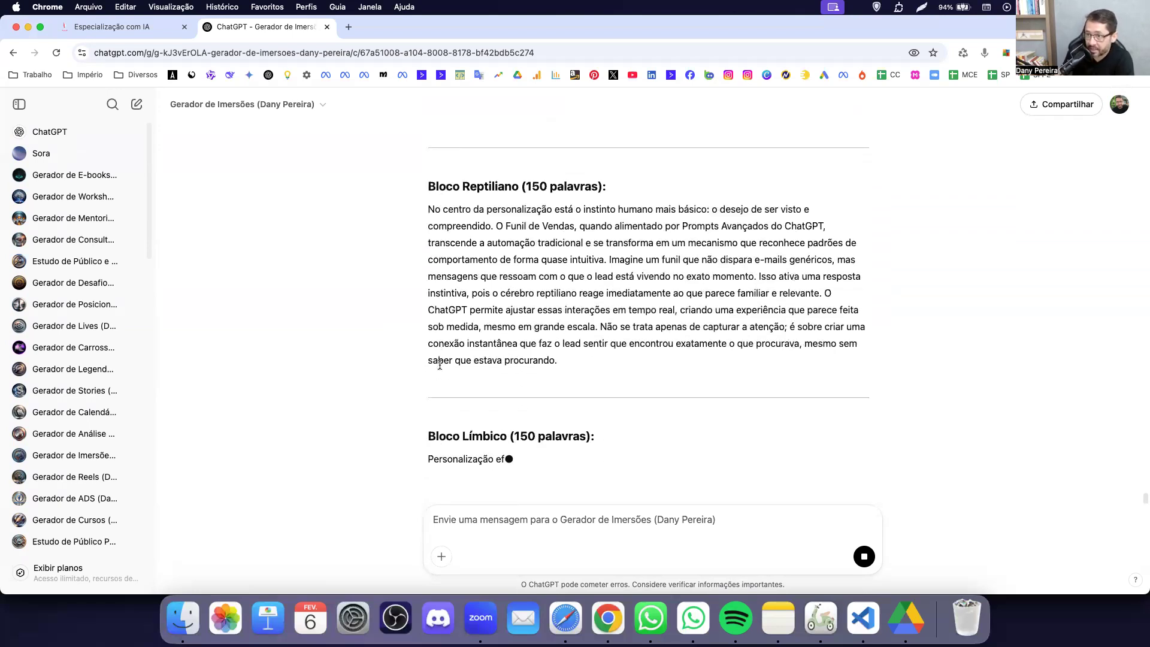
scroll(440, 364, "up", 15)
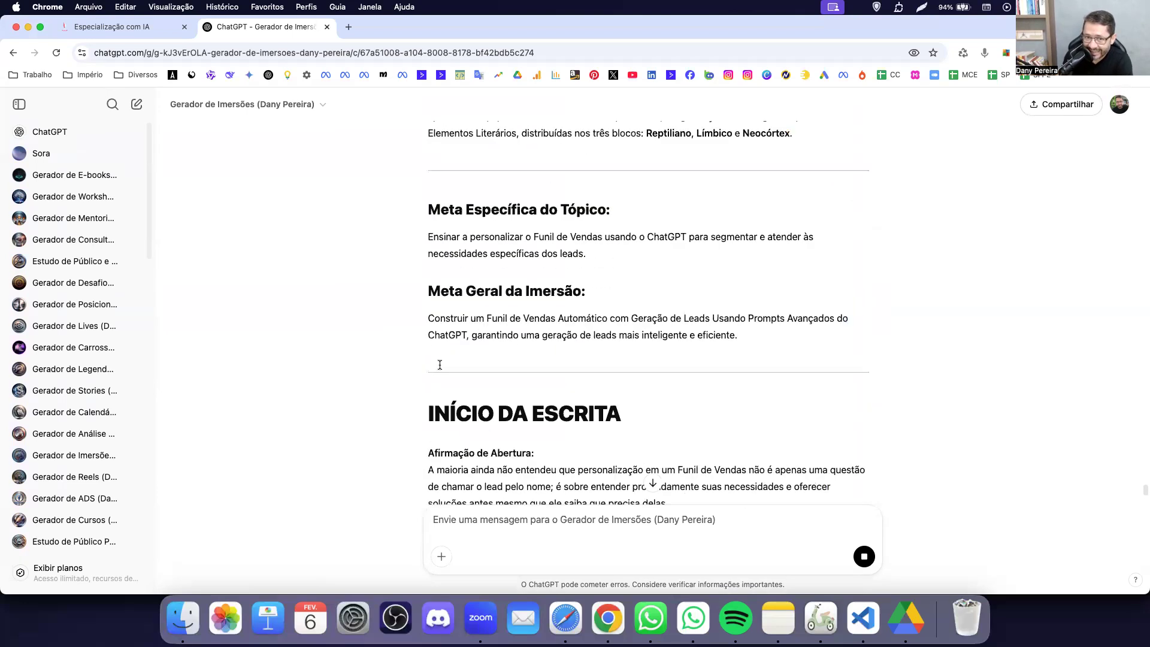
scroll(440, 368, "up", 15)
scroll(439, 365, "up", 10)
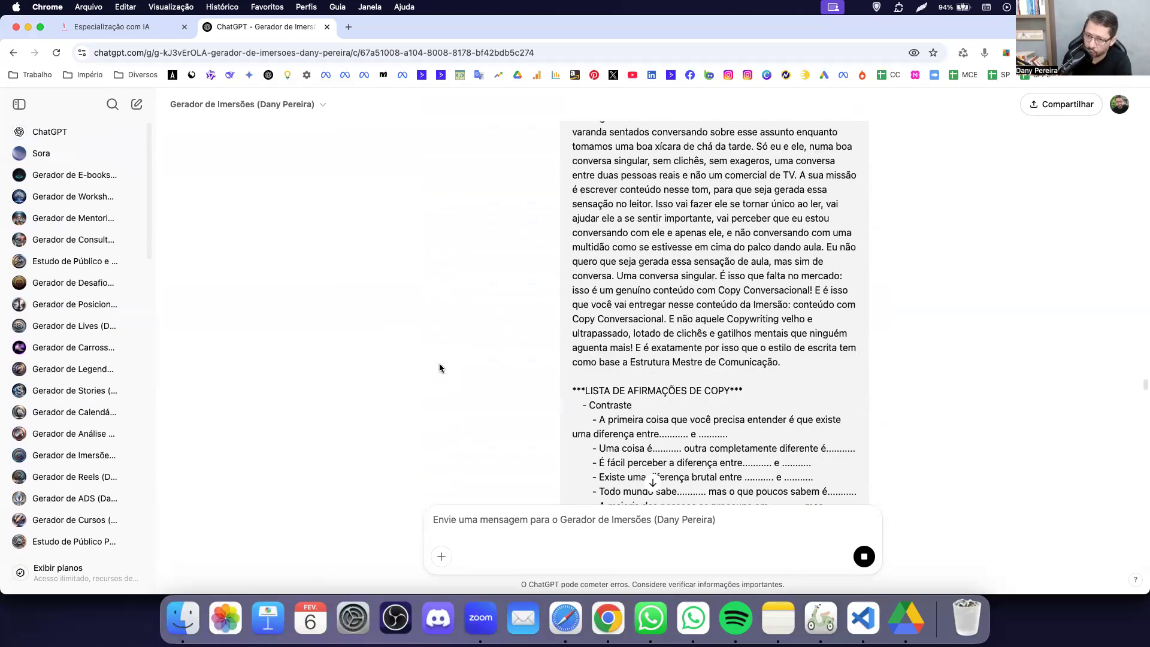
scroll(440, 365, "up", 10)
scroll(439, 367, "up", 5)
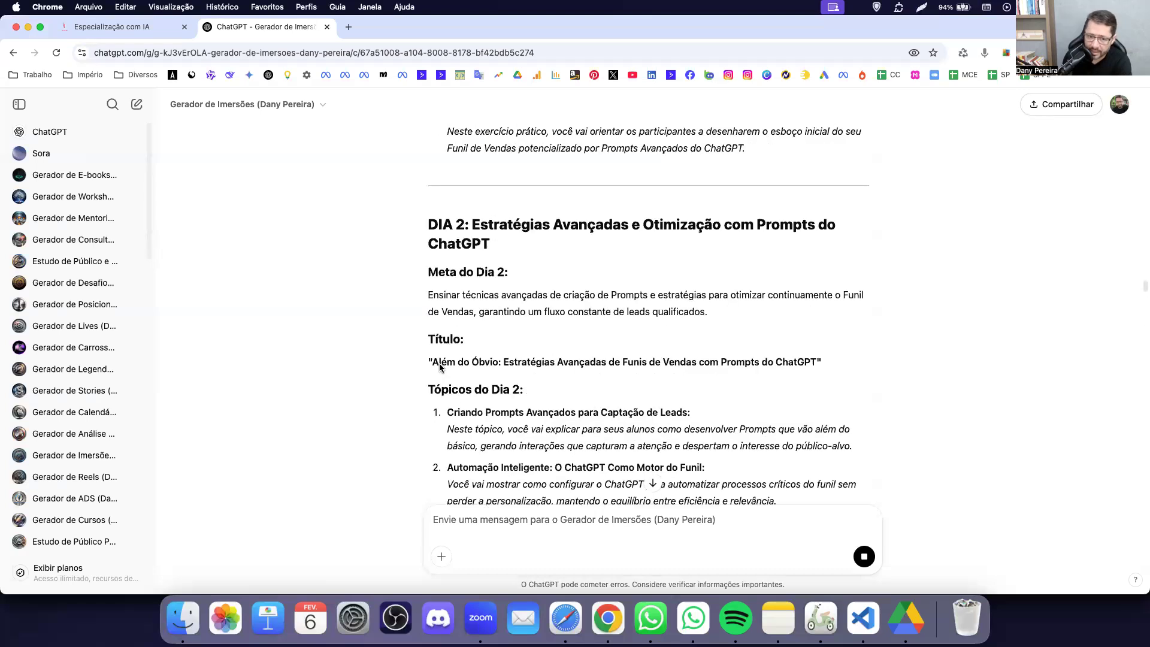
left_click_drag(460, 409, 555, 448)
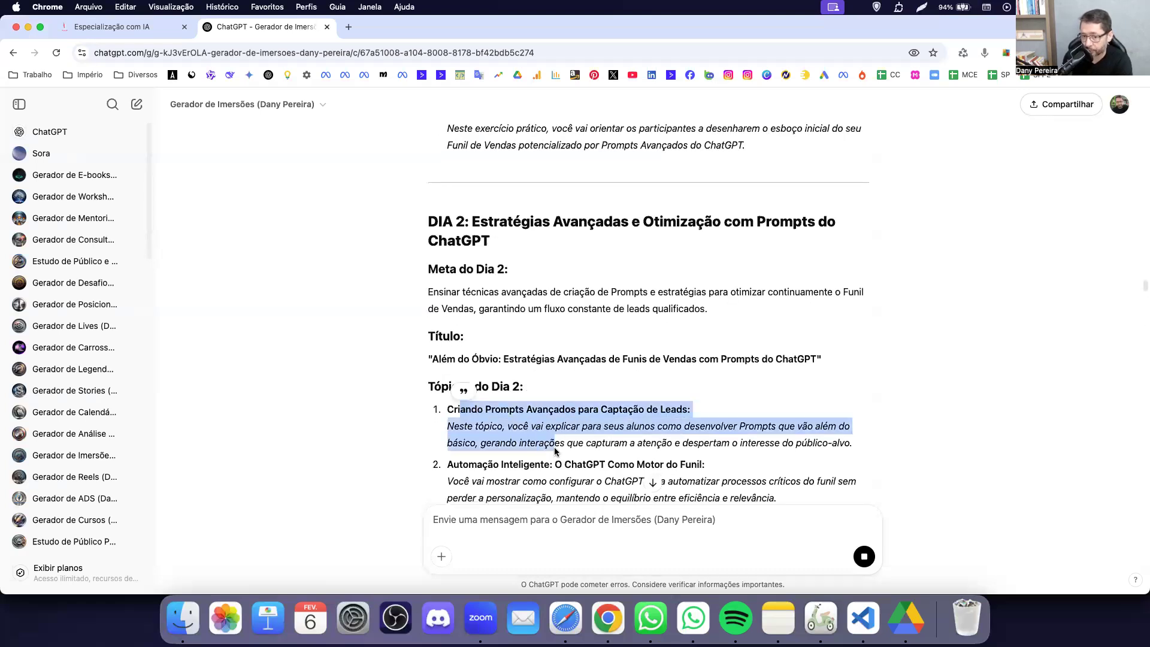
left_click(651, 485)
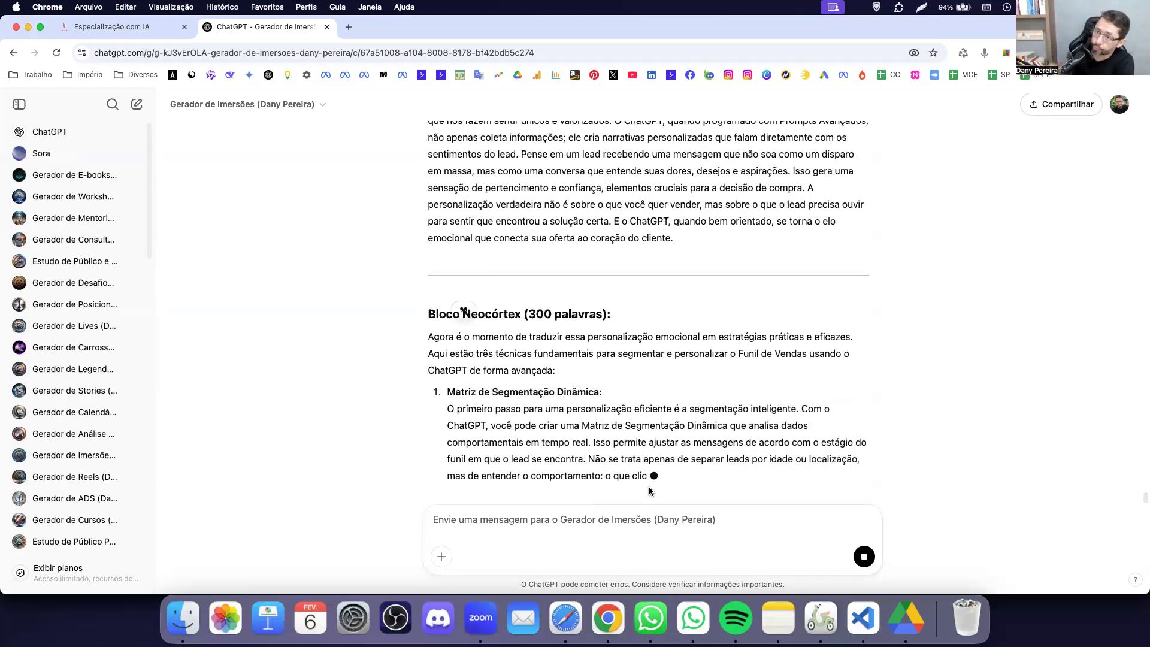
Review the Reptiliano and Límbico blocks until the Argumentação Final is written.
left_click(607, 403)
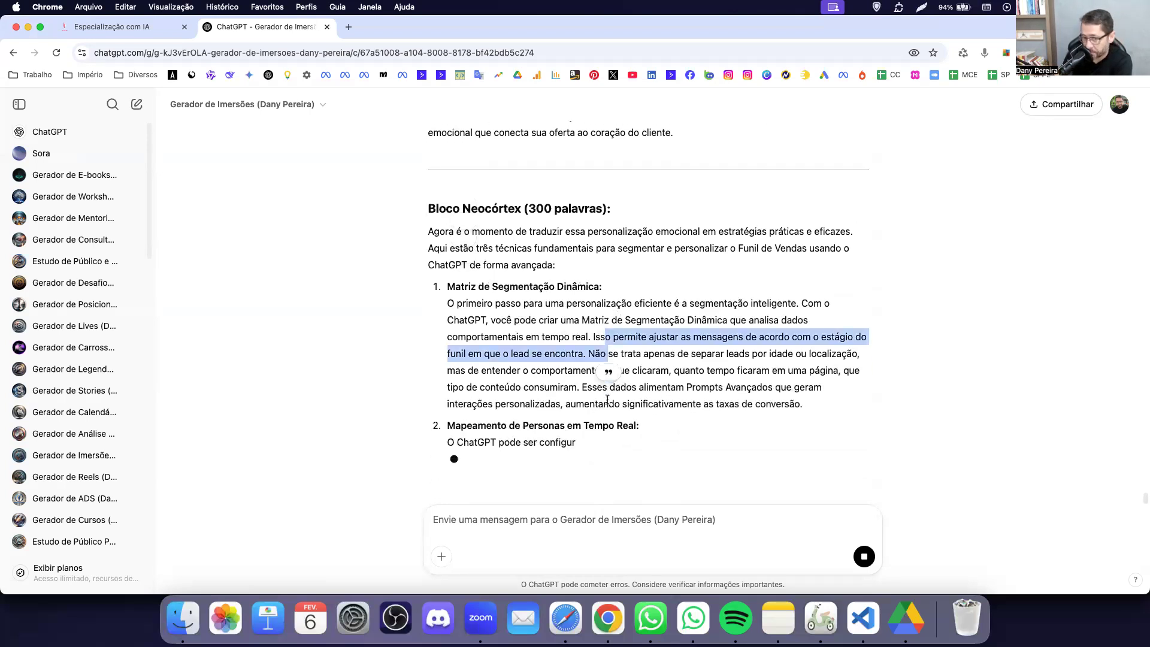
scroll(773, 372, "up", 5)
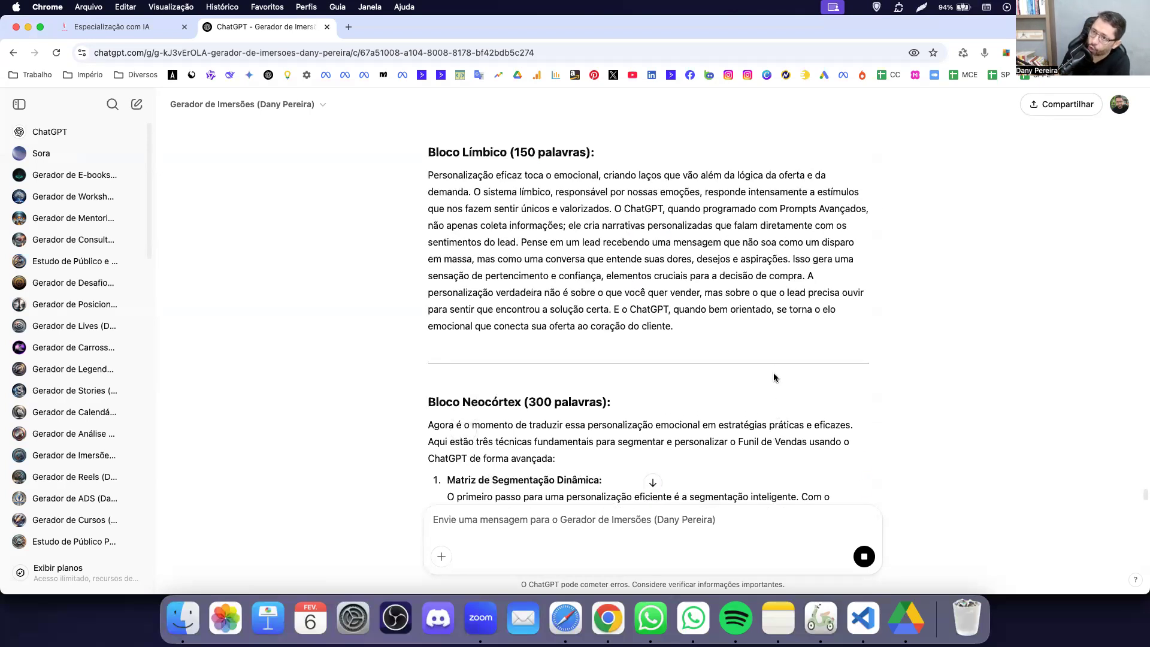
scroll(773, 377, "up", 1)
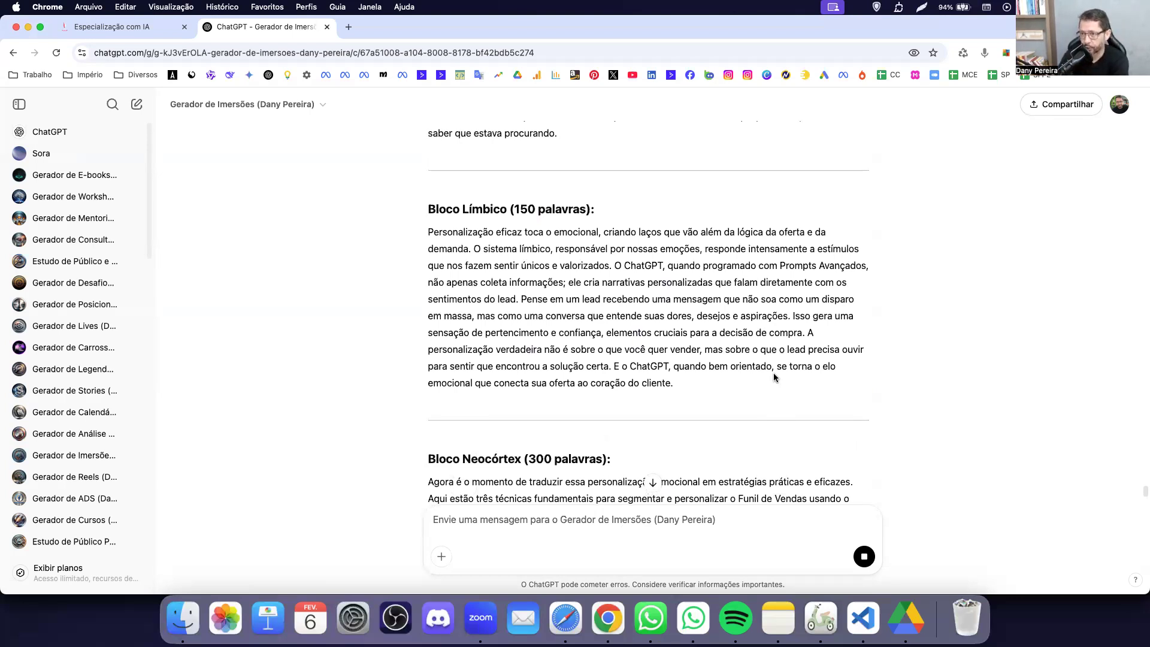
scroll(774, 376, "down", 2)
scroll(773, 376, "up", 4)
scroll(774, 373, "up", 3)
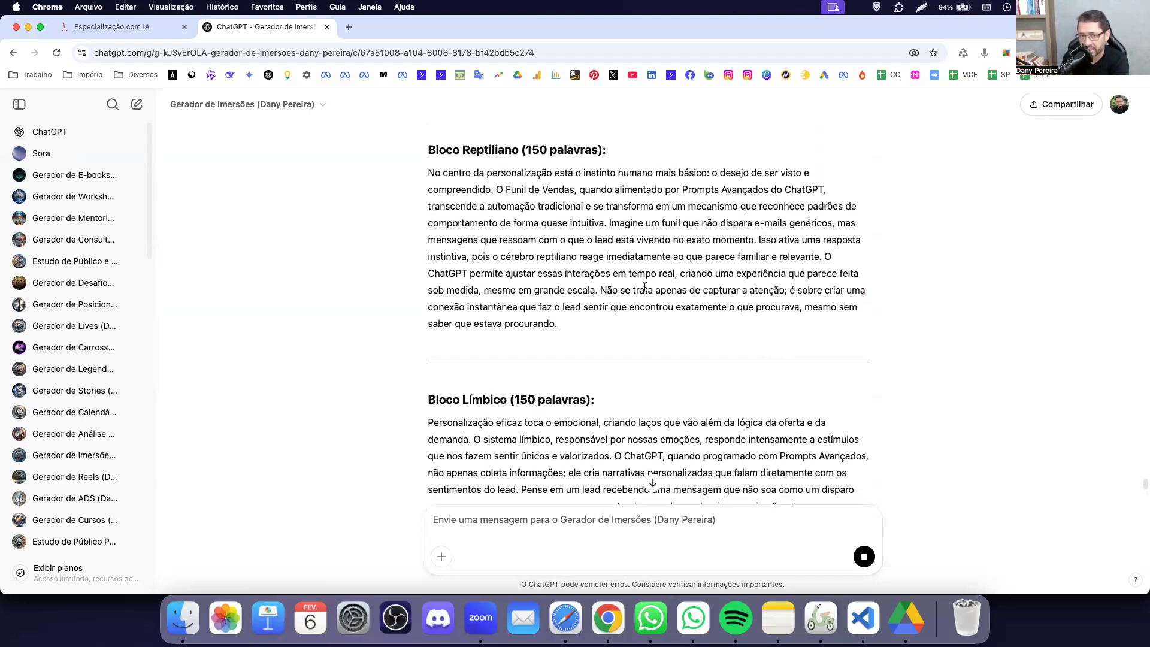
left_click_drag(443, 182, 563, 289)
scroll(563, 289, "down", 6)
left_click_drag(488, 207, 567, 323)
scroll(566, 324, "up", 6)
left_click(557, 220)
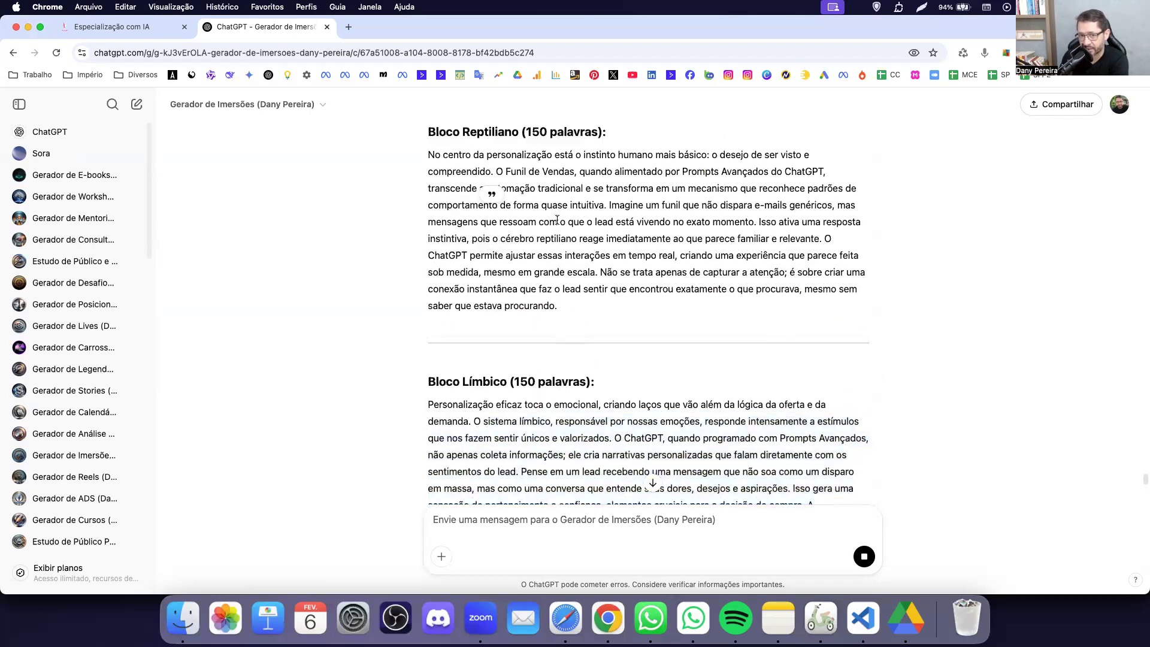
scroll(638, 407, "down", 10)
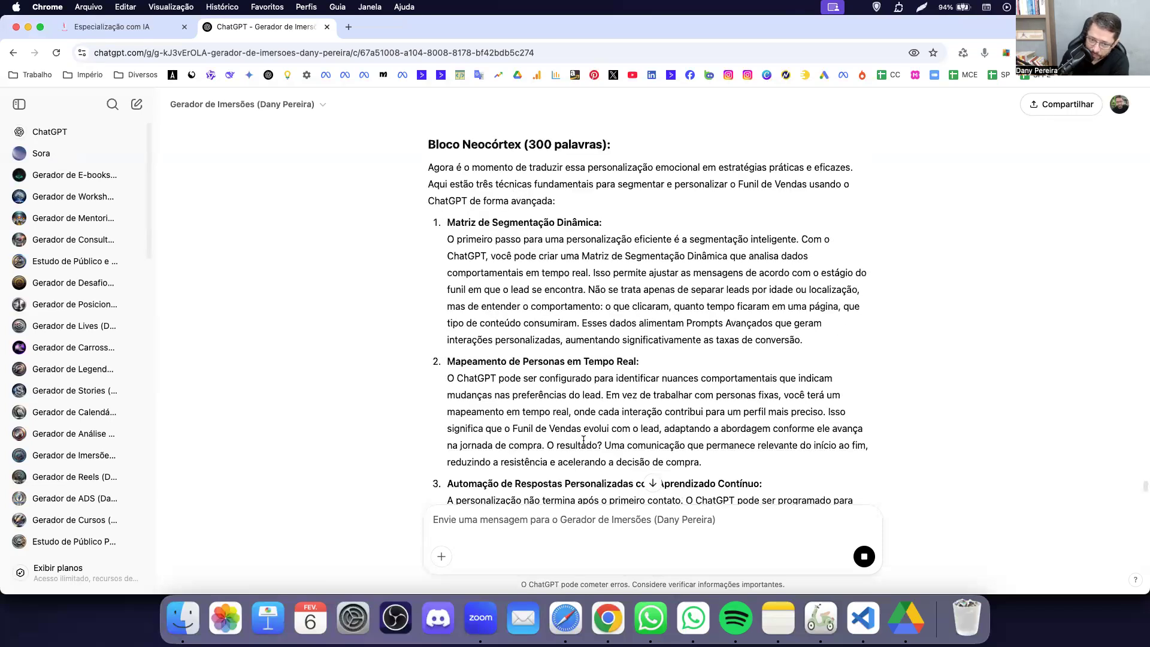
scroll(583, 439, "down", 3)
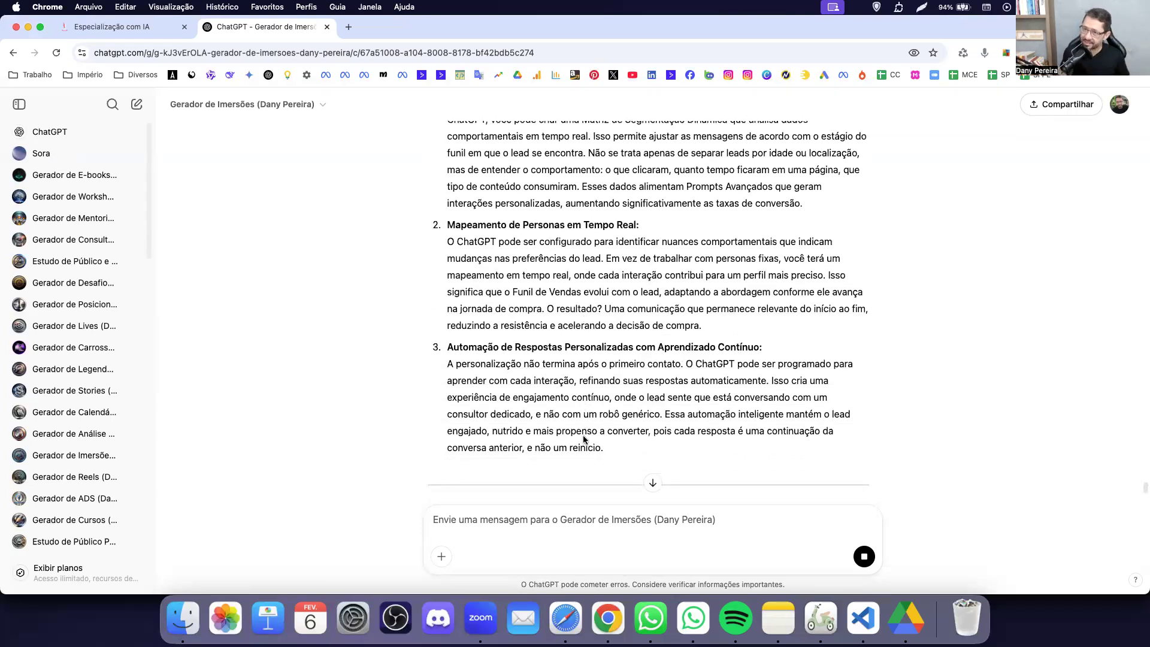
scroll(689, 412, "down", 8)
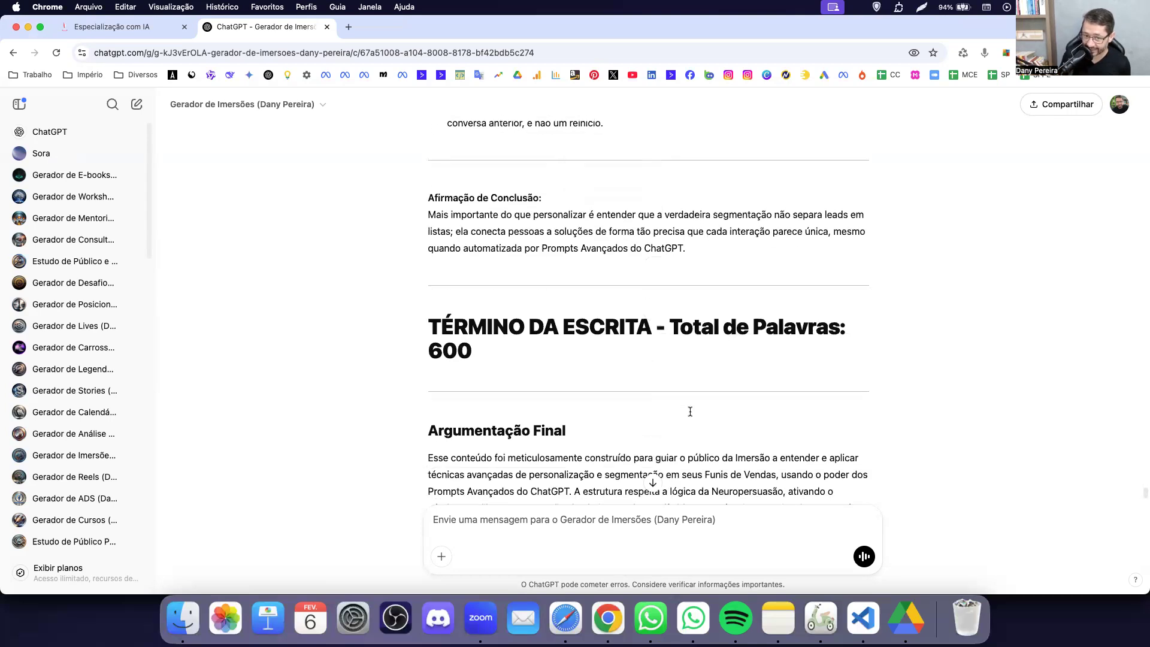
scroll(690, 411, "down", 1)
scroll(690, 411, "down", 3)
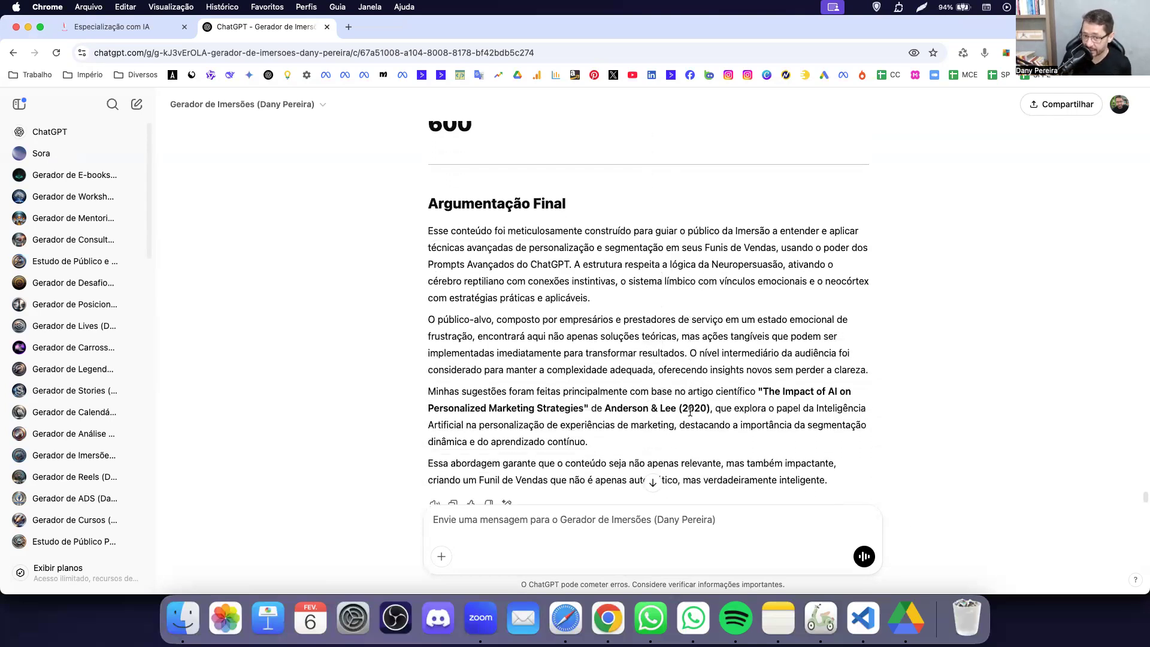
Send 'Existem técnicas avançadas… Imersão? Quais?' with a second line excluding traditional Copy techniques.
left_click(626, 525)
type("Existem técnic")
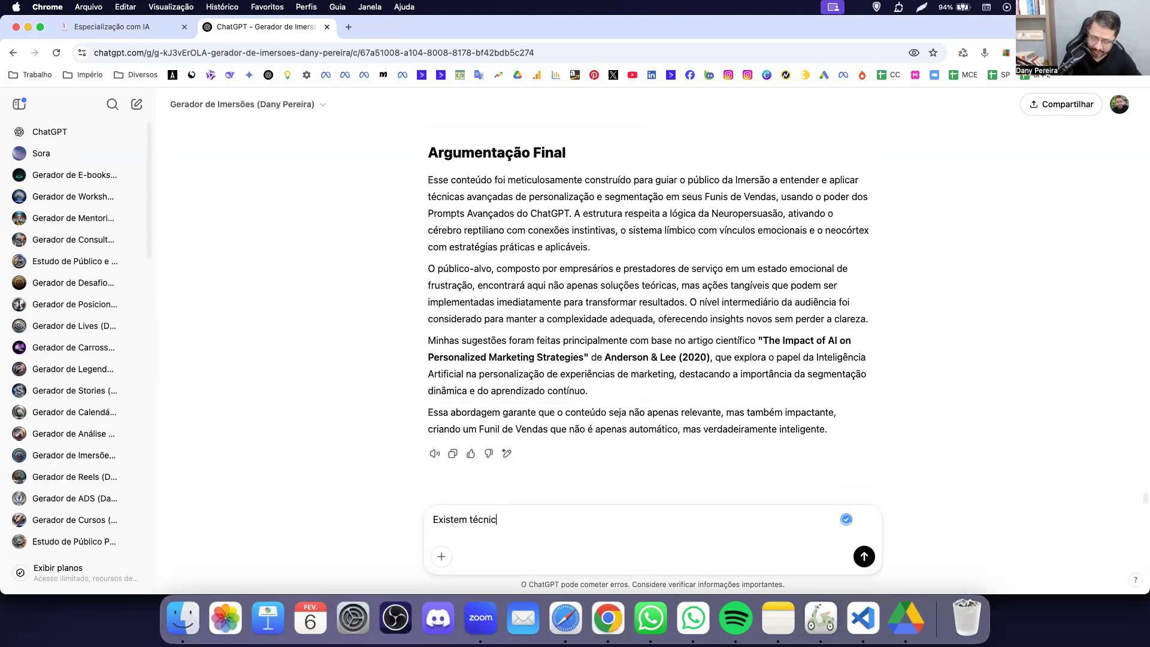
type("as avançadas de comunicação por trás da estru")
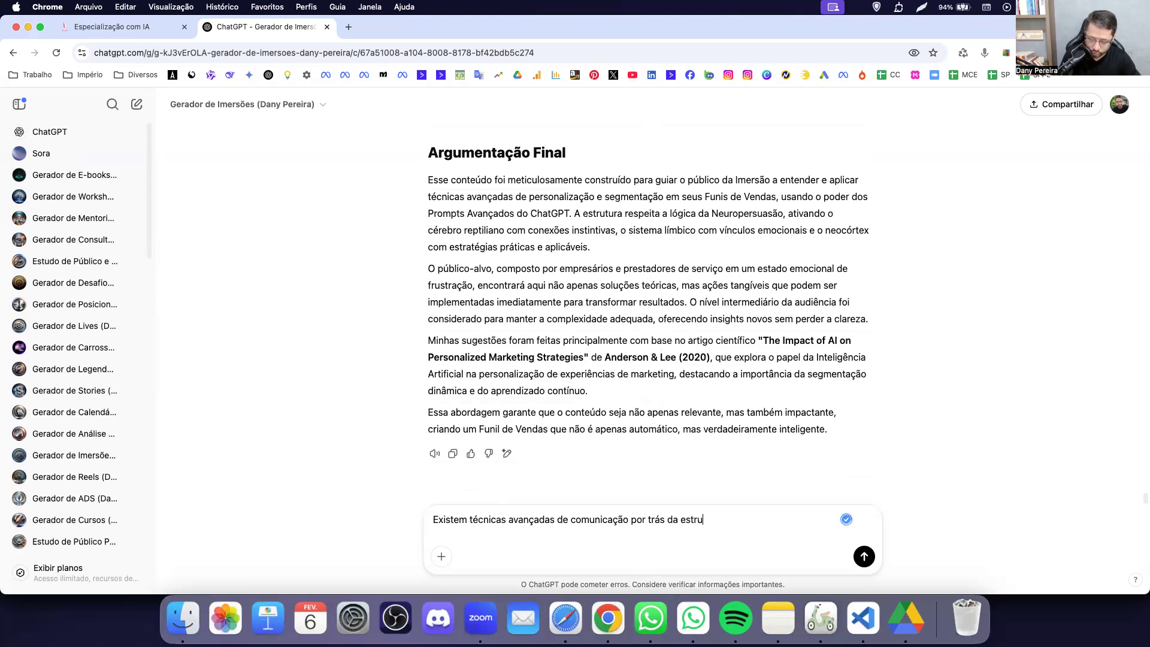
type("Imersão?")
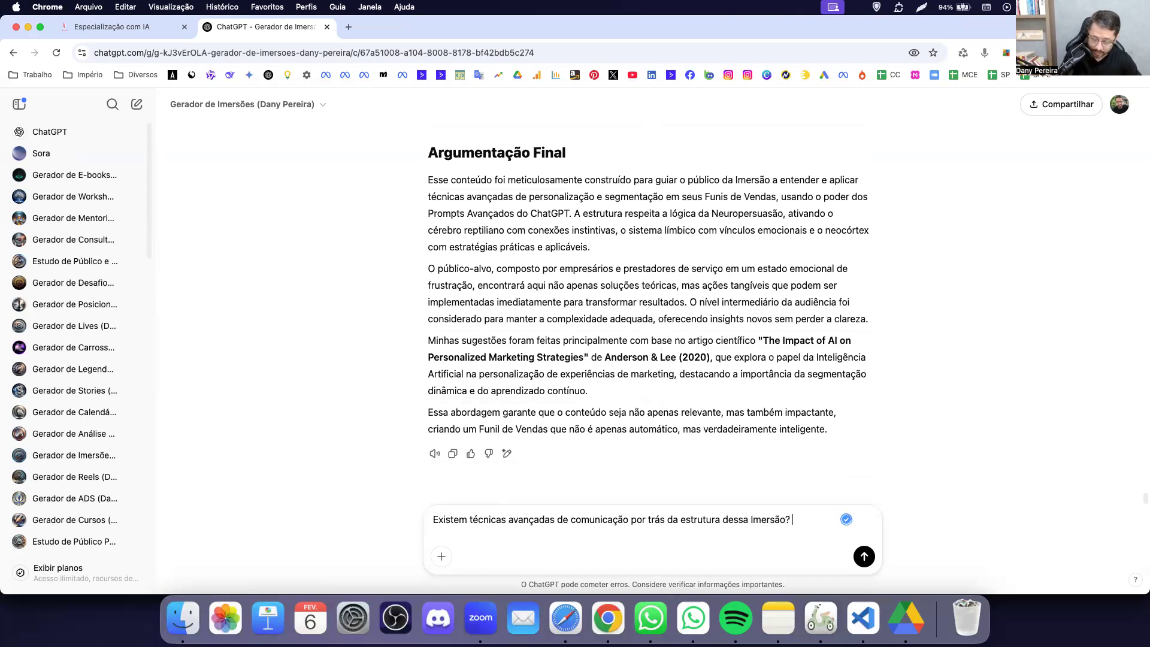
type(" Quais?")
key("shift+Return")
type("Não me fale sobre t")
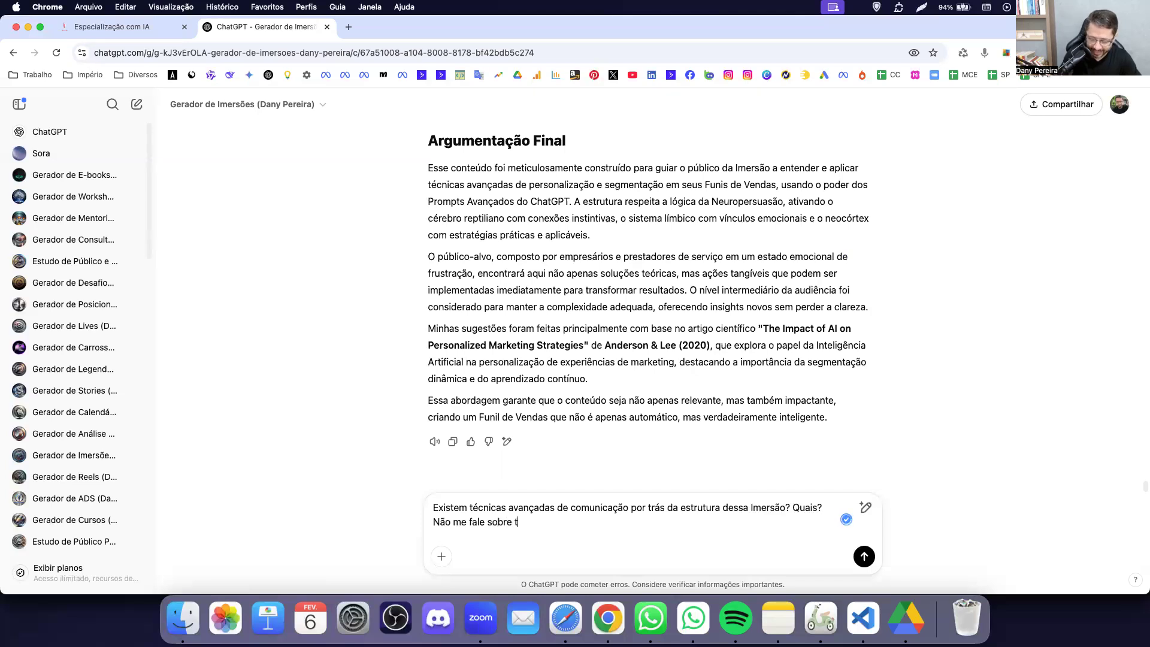
type("écnicas de Copy tradicionais")
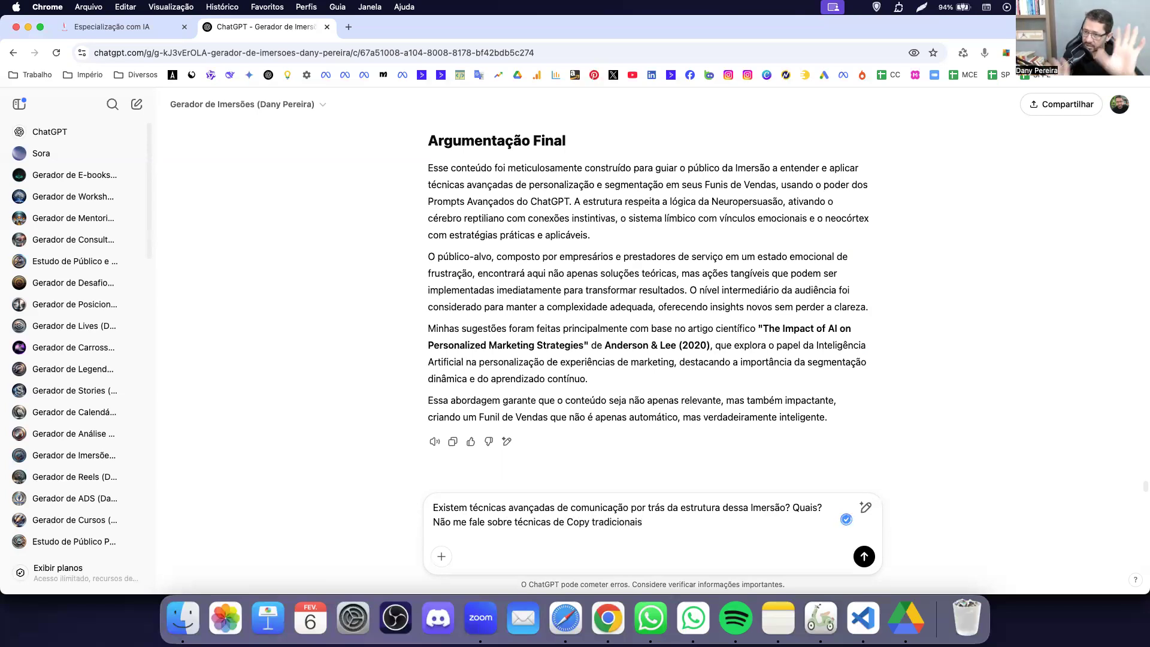
type("! Me fale só dass técn")
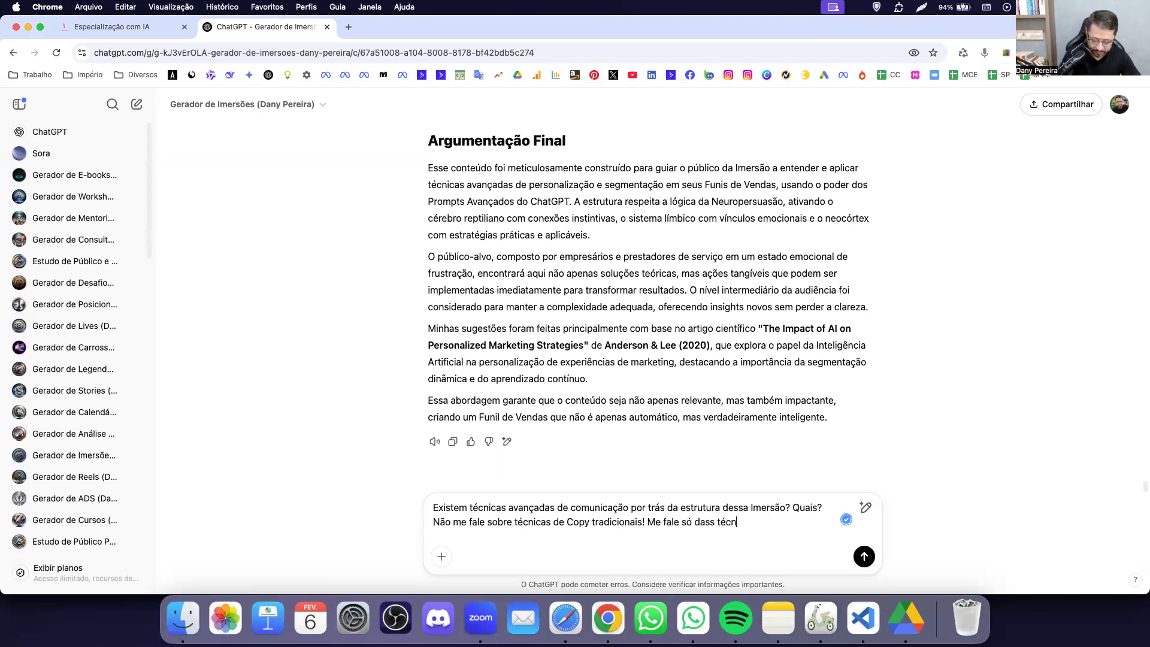
type("icas mais profundas e")
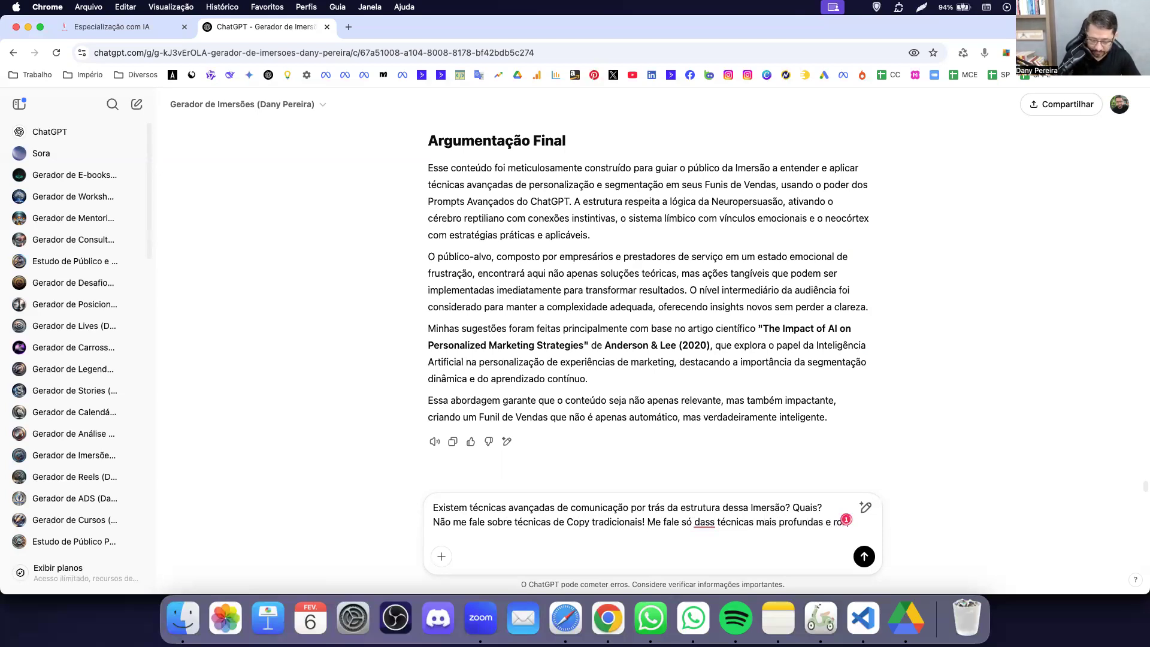
type(" robustas!")
key("Return")
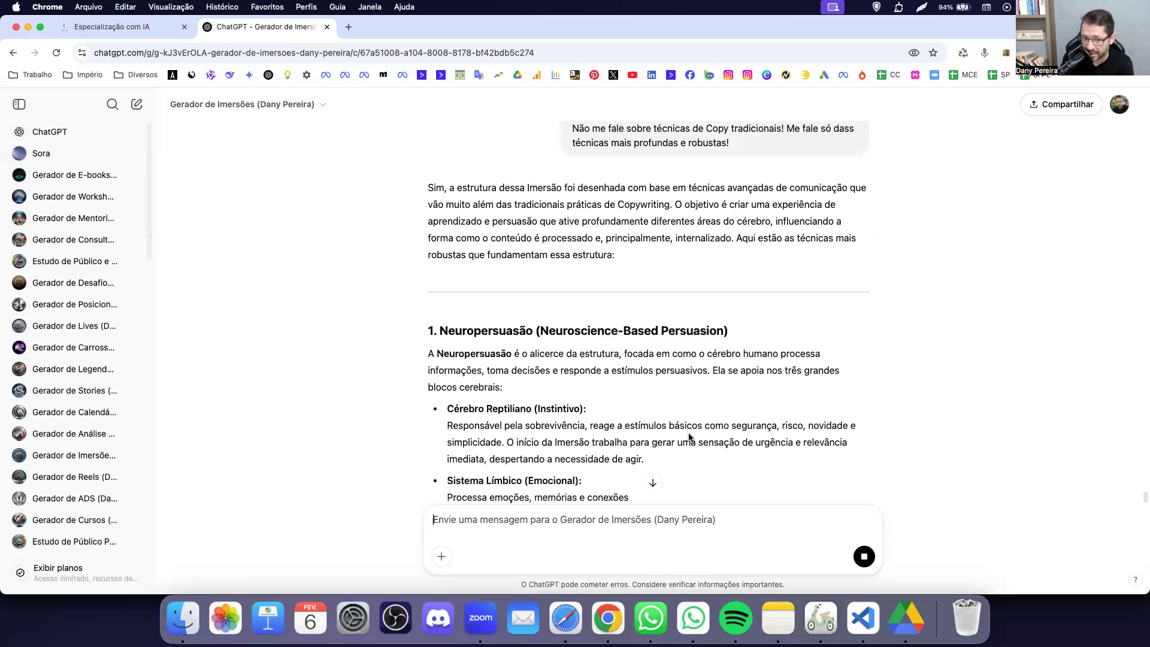
Read the Neuropersuasão and Ancoragem explanations in the streaming answer.
scroll(689, 436, "up", 1)
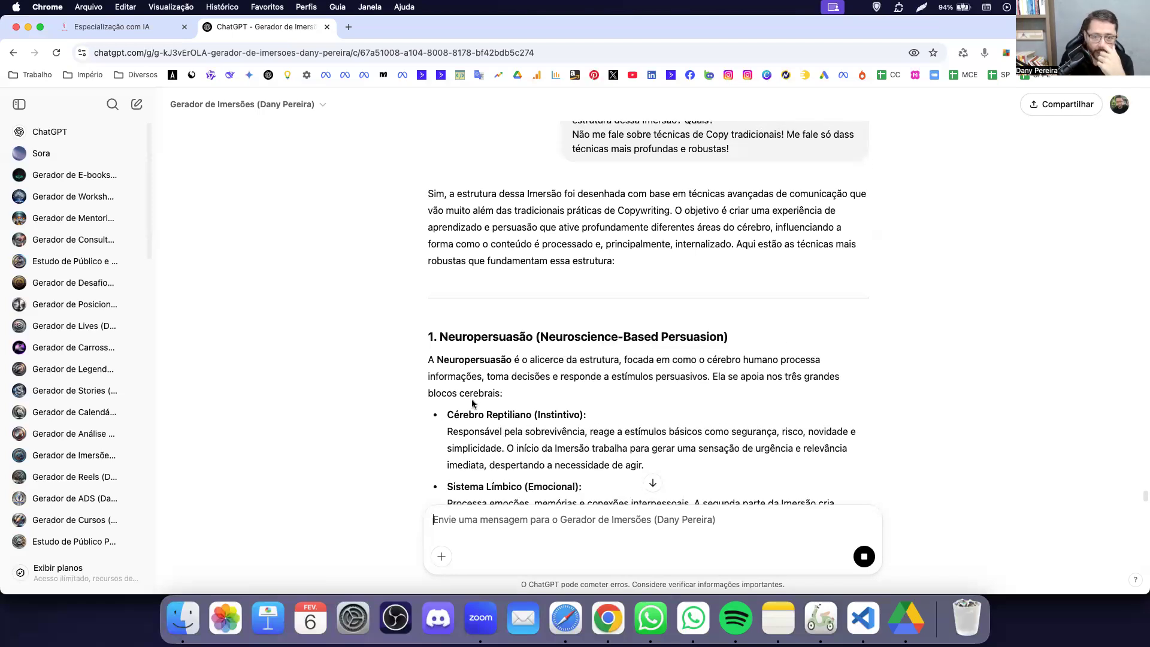
left_click_drag(509, 377, 738, 378)
left_click(786, 377)
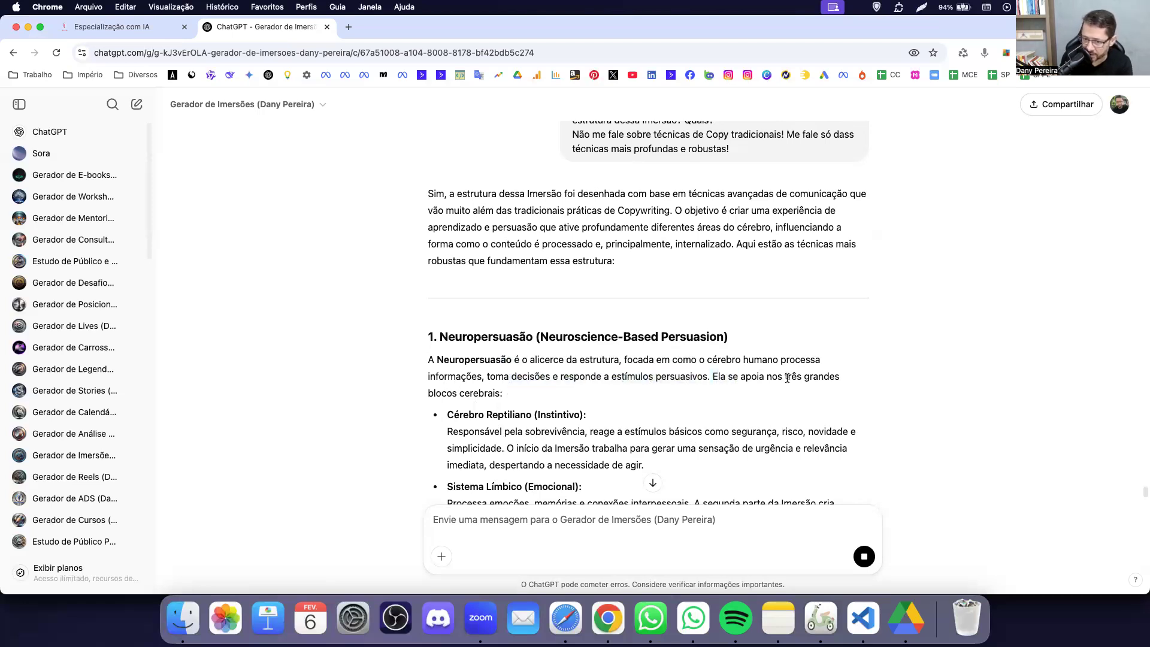
scroll(623, 379, "down", 5)
scroll(623, 381, "down", 5)
scroll(623, 385, "down", 4)
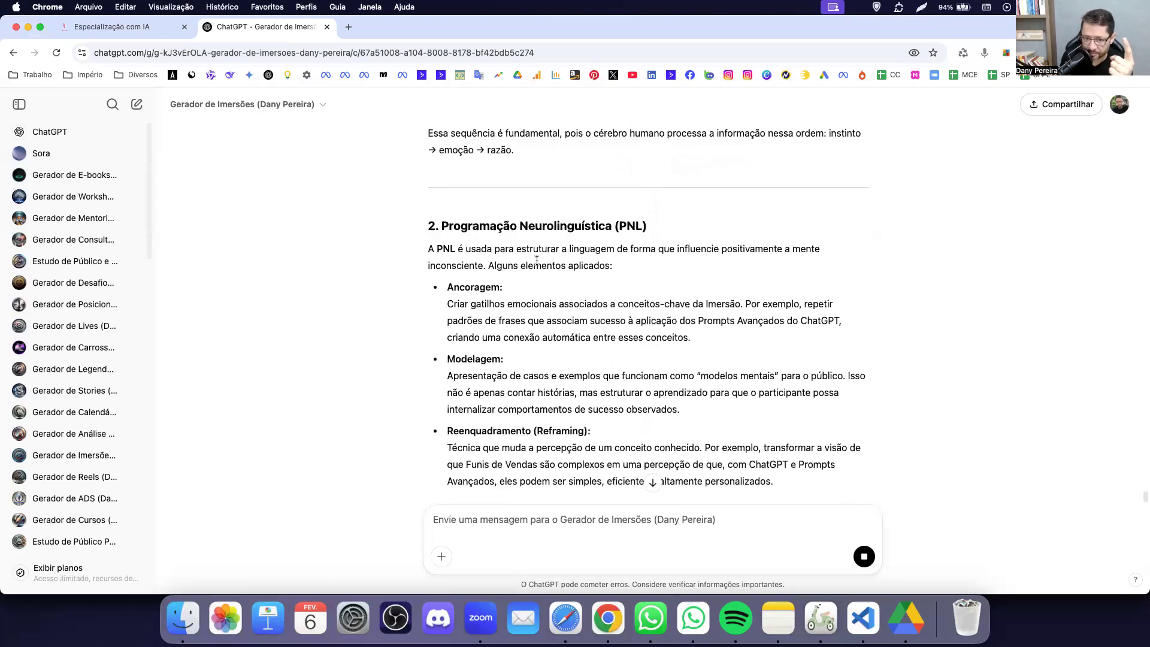
scroll(536, 262, "down", 2)
left_click_drag(458, 212, 494, 212)
left_click(483, 286)
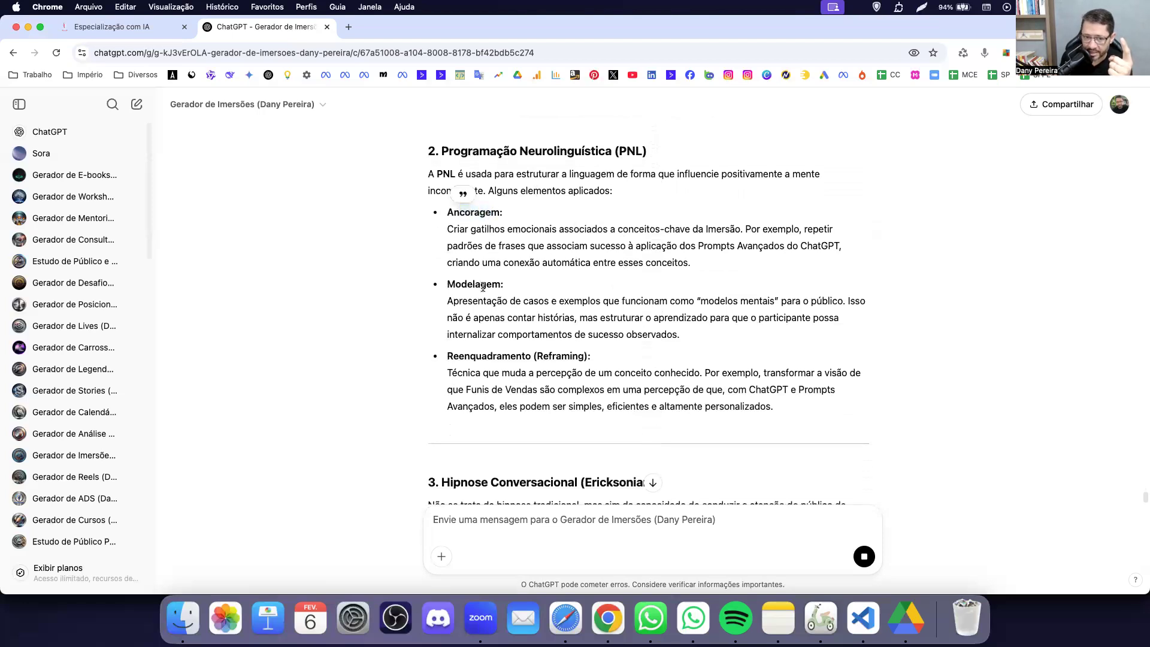
Scroll back to the earlier three-day outline showing DIA 2 'Além do Óbvio'.
scroll(490, 362, "down", 3)
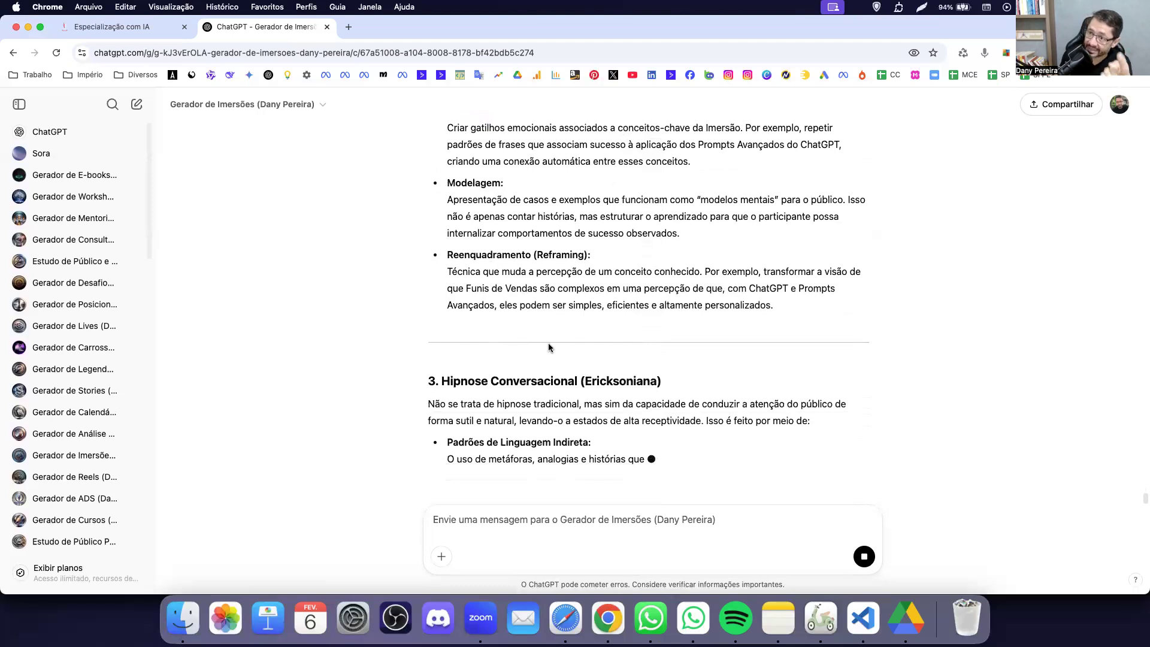
scroll(549, 346, "up", 15)
scroll(549, 347, "down", 20)
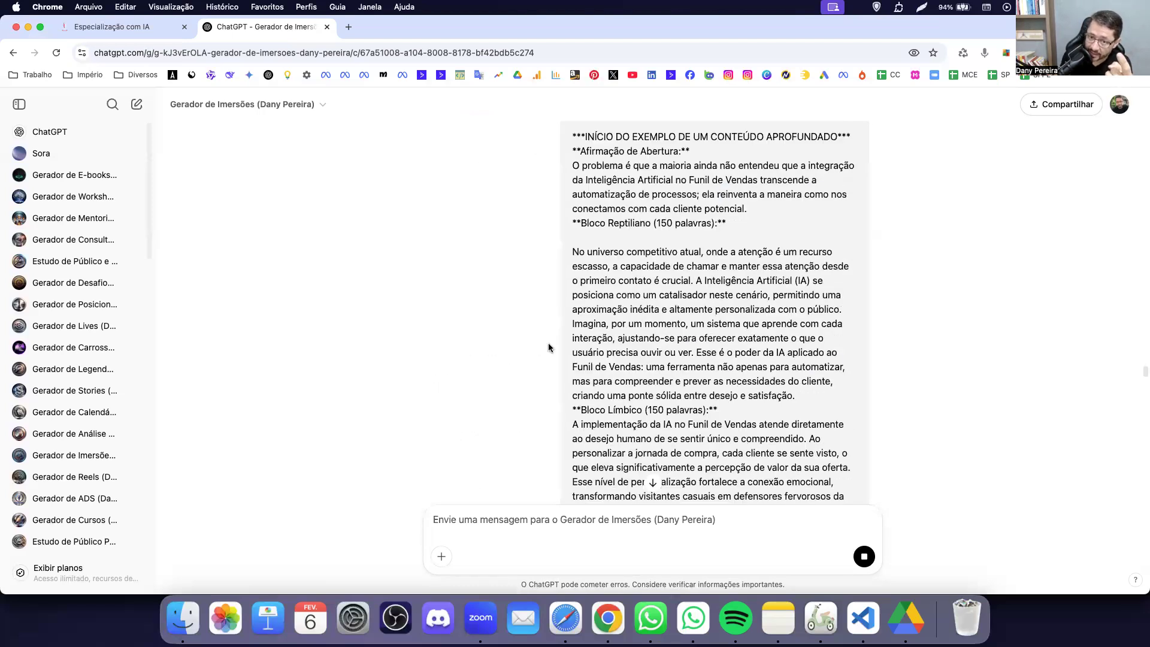
scroll(548, 347, "down", 20)
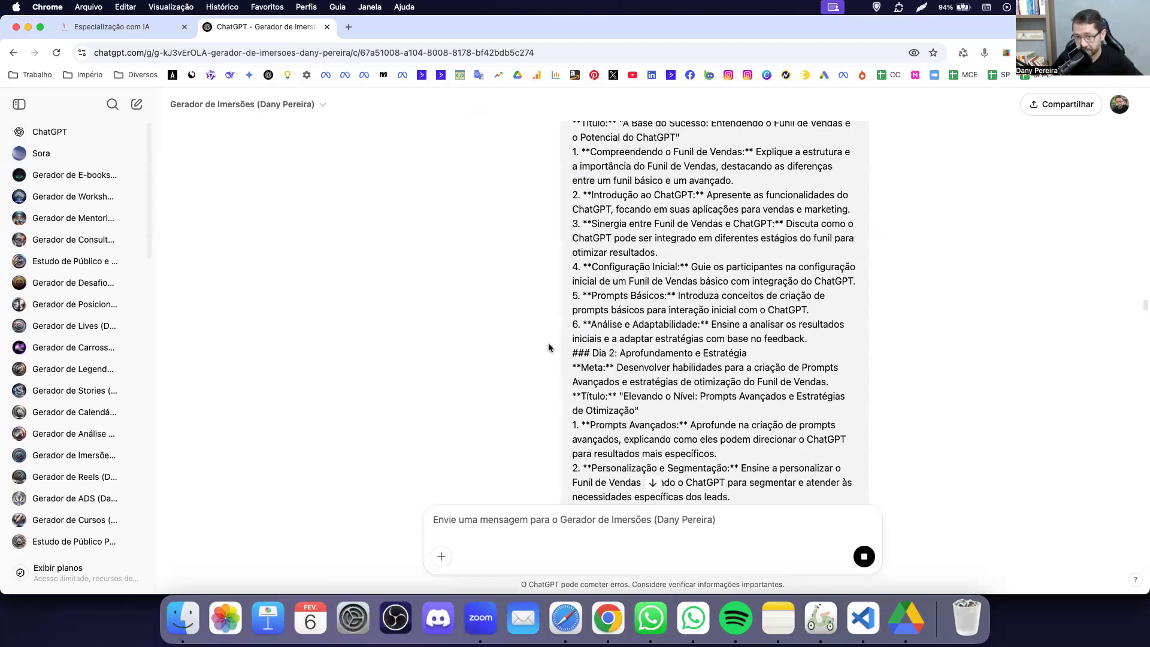
scroll(548, 345, "up", 15)
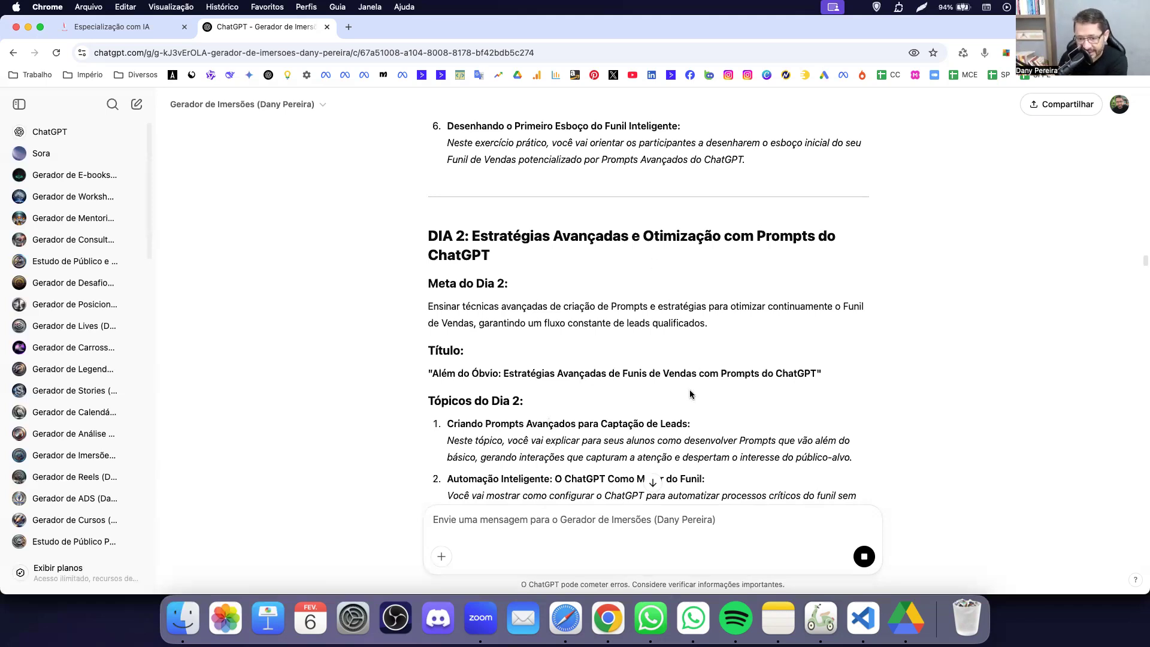
Jump to the streaming reply and read through the Retórica Avançada section.
left_click(651, 483)
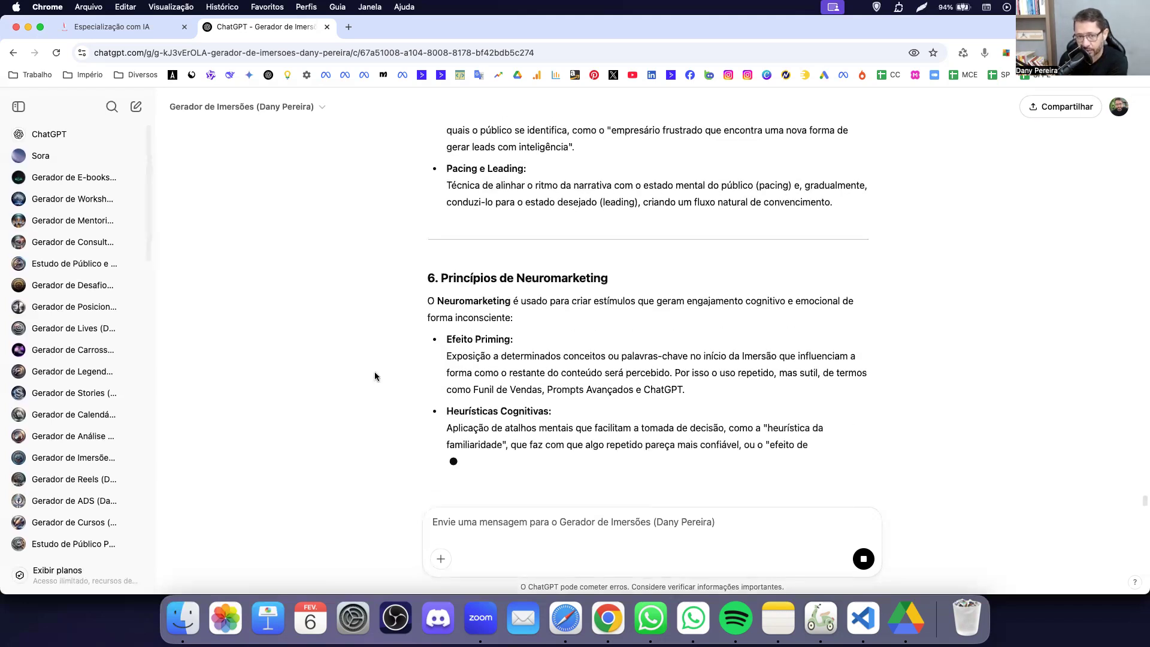
scroll(336, 346, "up", 15)
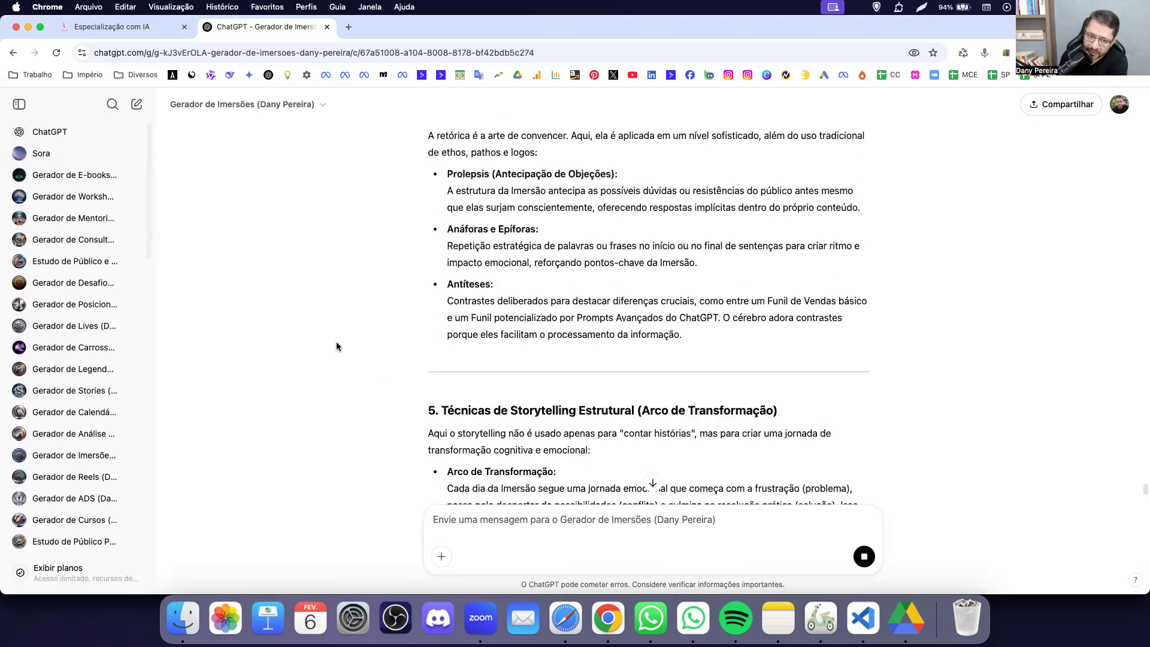
scroll(337, 346, "up", 10)
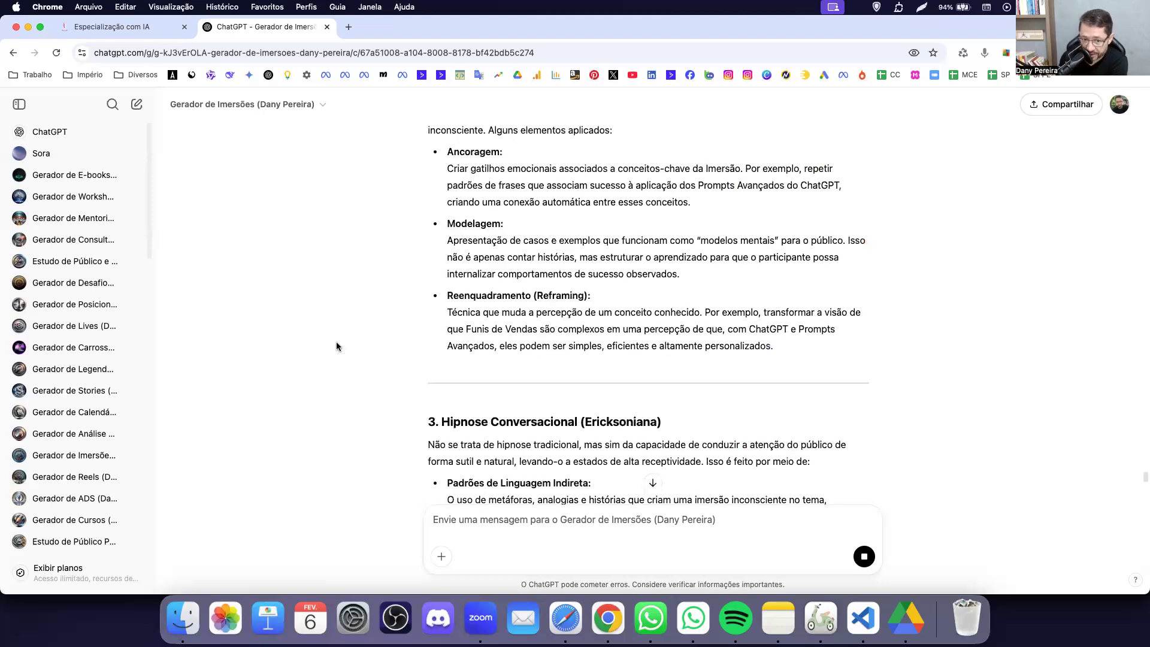
scroll(337, 346, "down", 2)
scroll(337, 346, "down", 2)
left_click_drag(488, 225, 550, 290)
scroll(542, 291, "down", 4)
scroll(542, 292, "down", 1)
left_click_drag(484, 250, 593, 327)
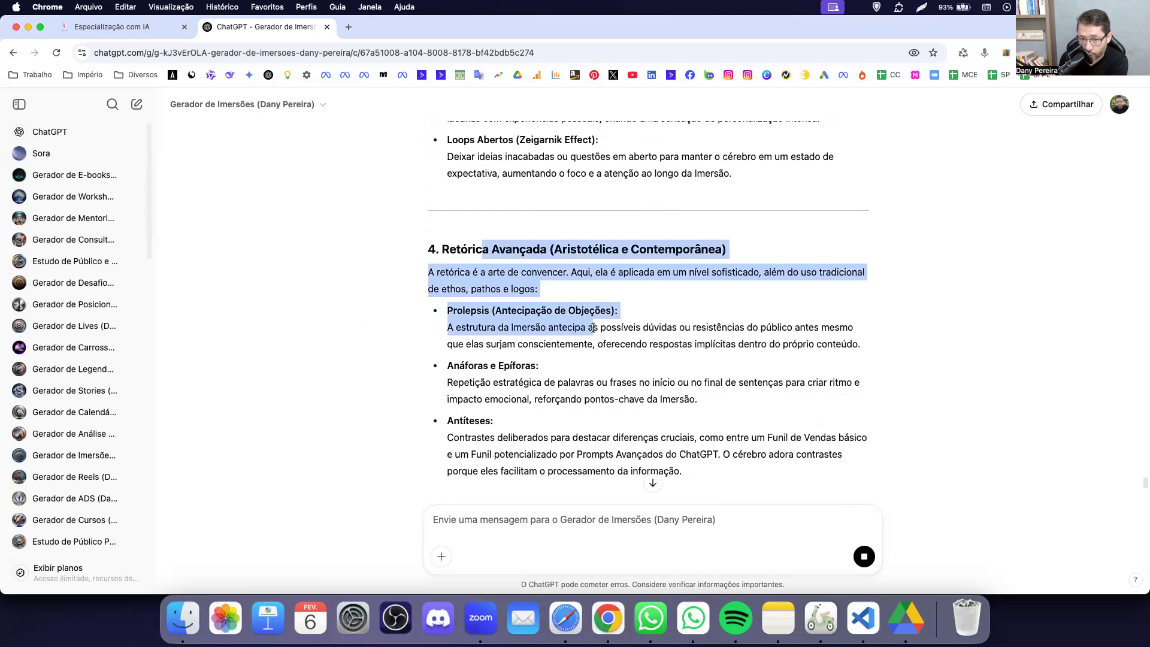
Follow the answer down to 7. Técnica da Jornada do Herói and its Conclusão.
scroll(585, 328, "down", 4)
scroll(559, 305, "down", 4)
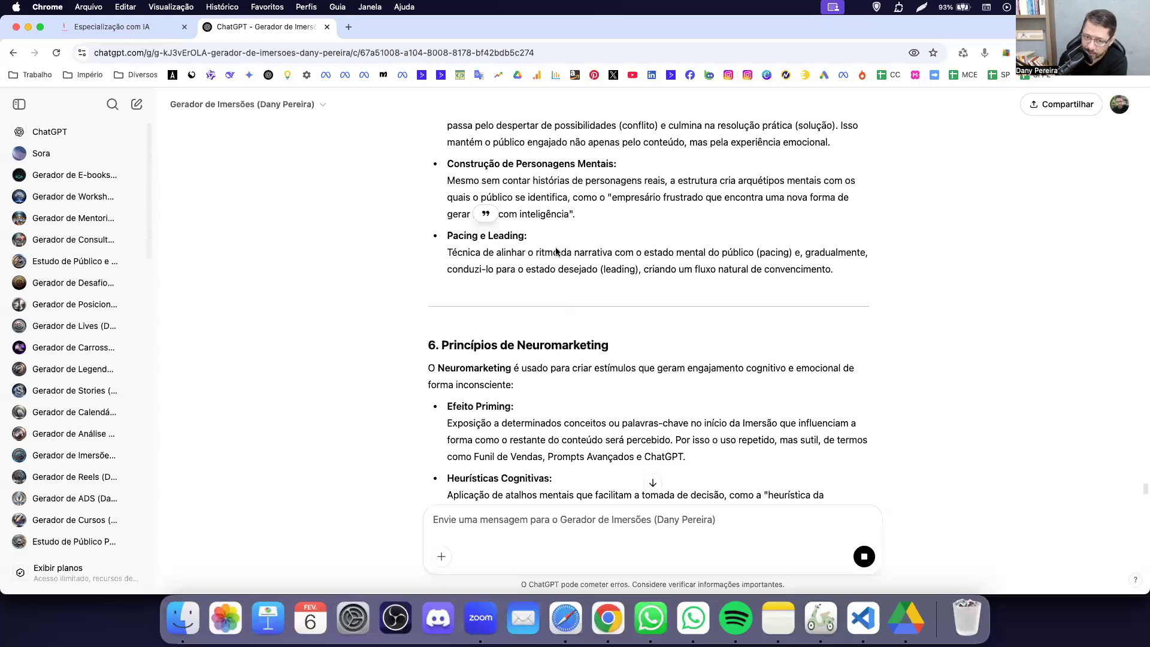
scroll(590, 300, "down", 8)
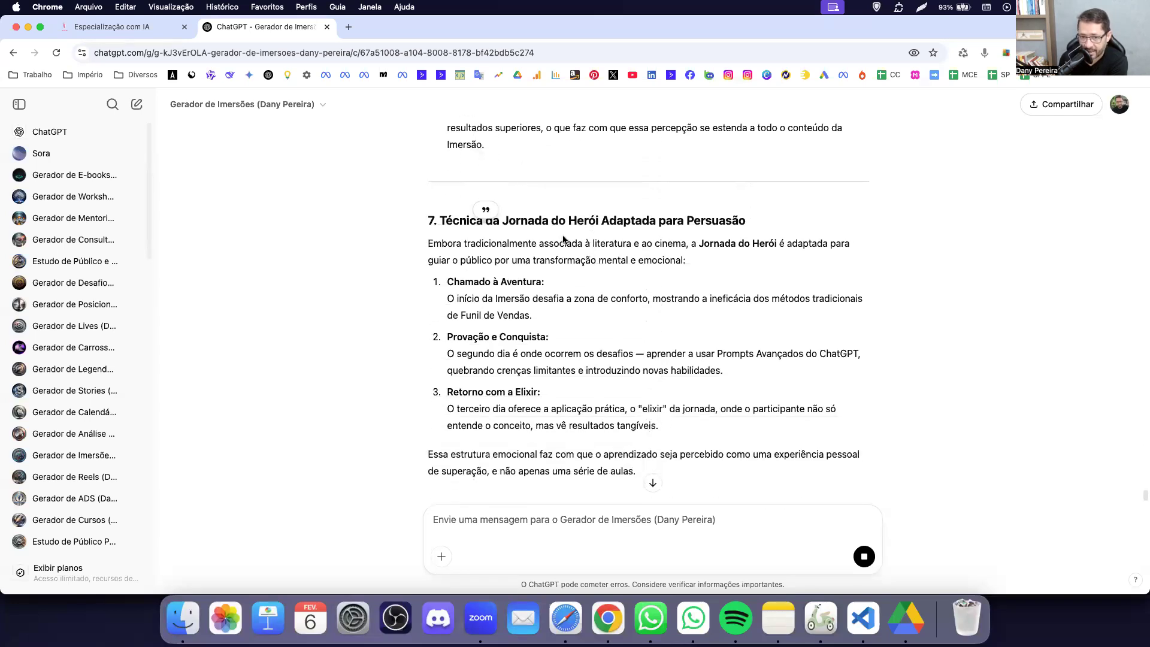
scroll(710, 249, "down", 2)
scroll(711, 252, "down", 2)
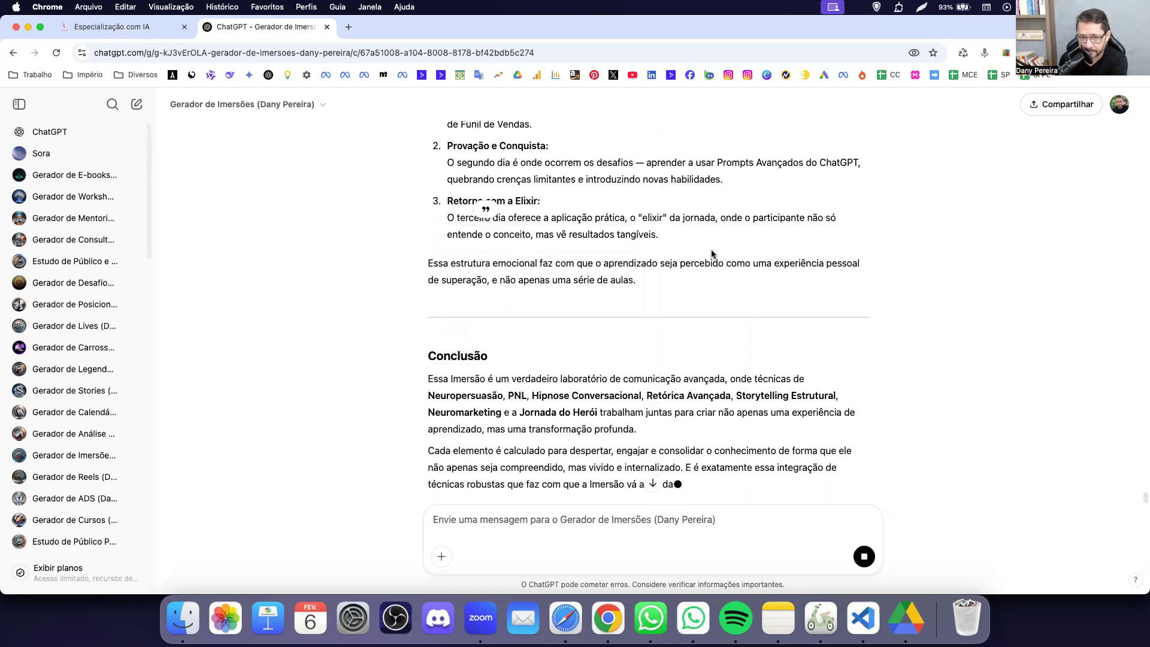